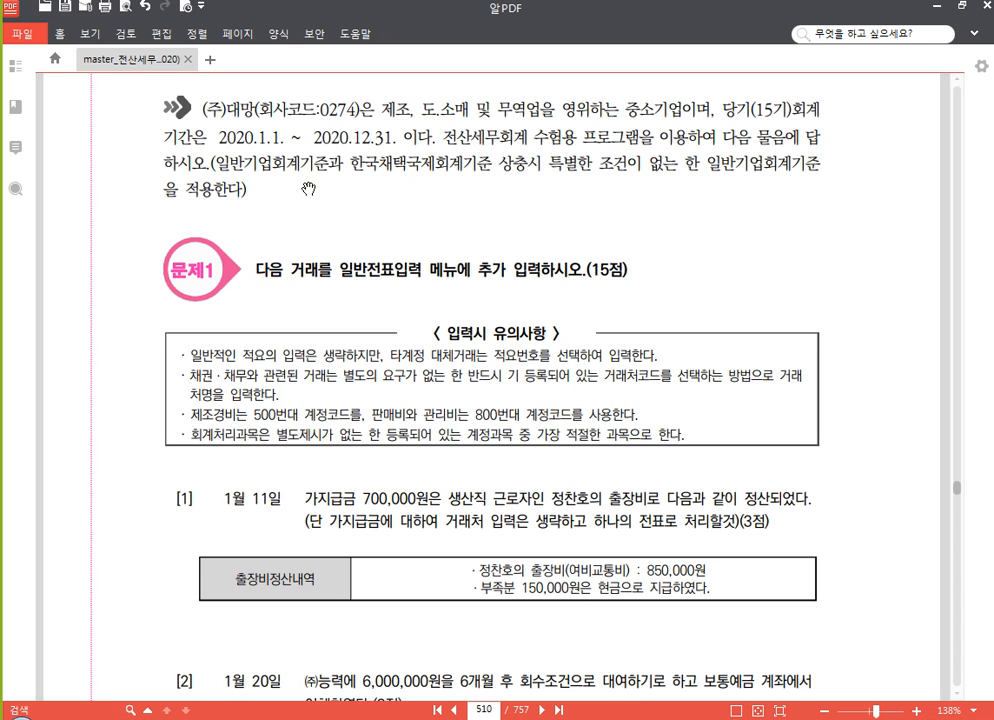
Read the entry notes and the 1월 11일 transaction in question [1] of 문제1 in the PDF
scroll(420, 220, down, 2)
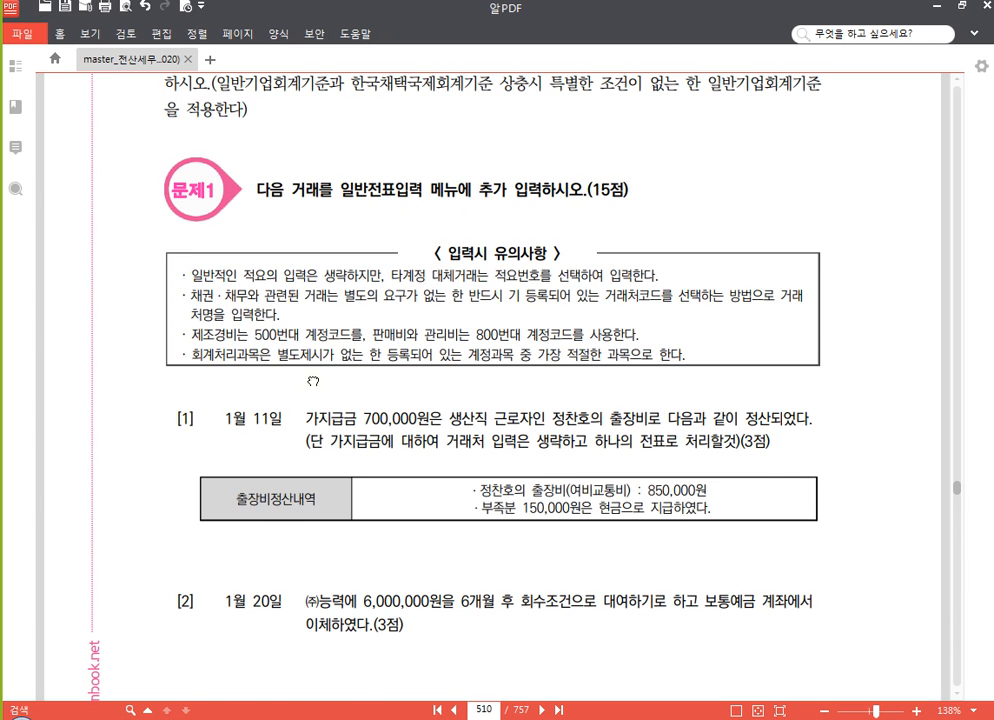
scroll(313, 381, down, 1)
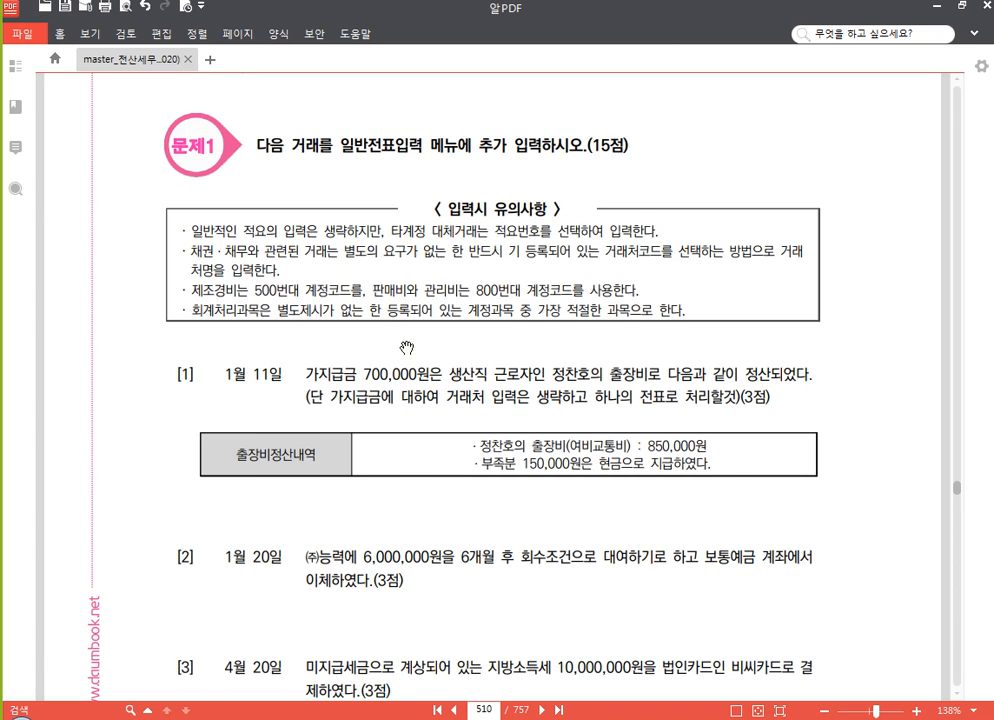
drag(406, 346, 403, 263)
drag(435, 353, 429, 322)
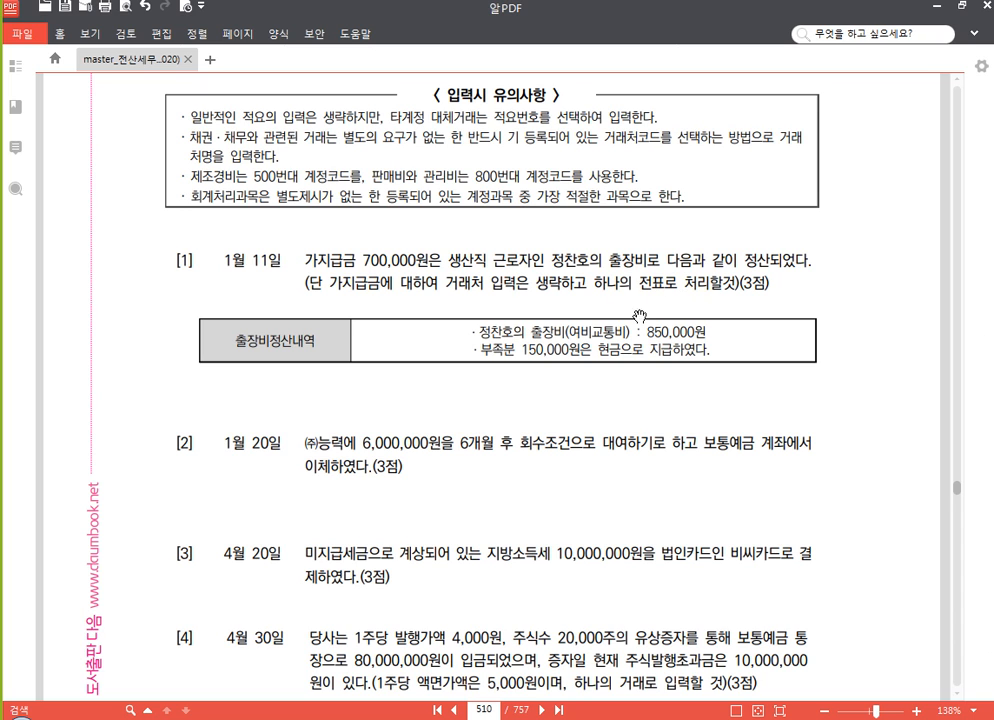
scroll(526, 348, down, 1)
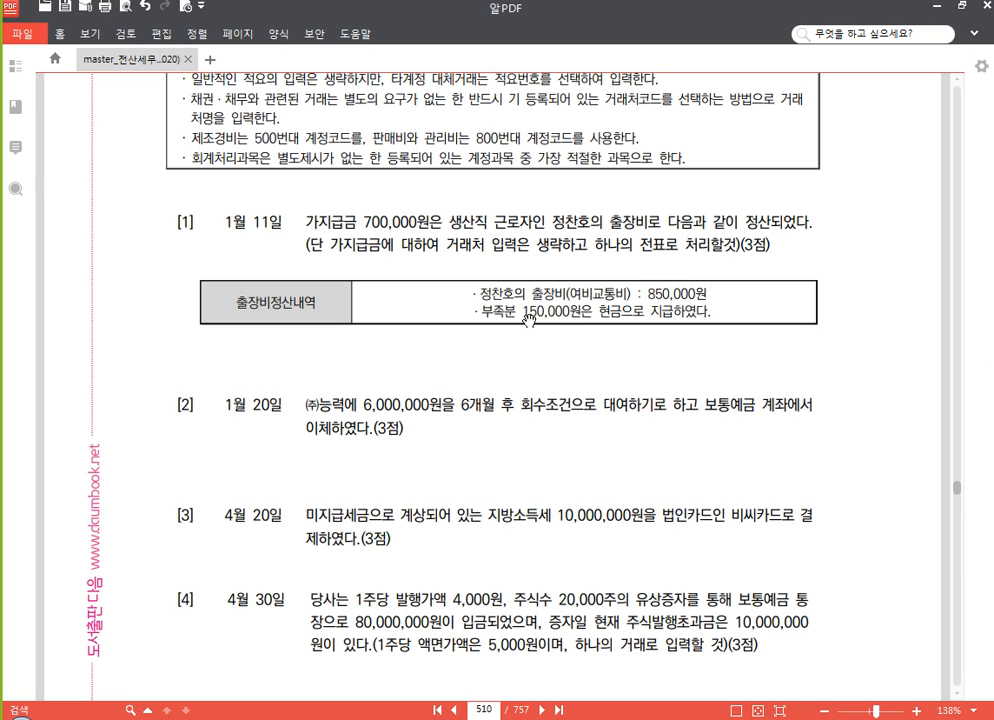
scroll(533, 337, down, 2)
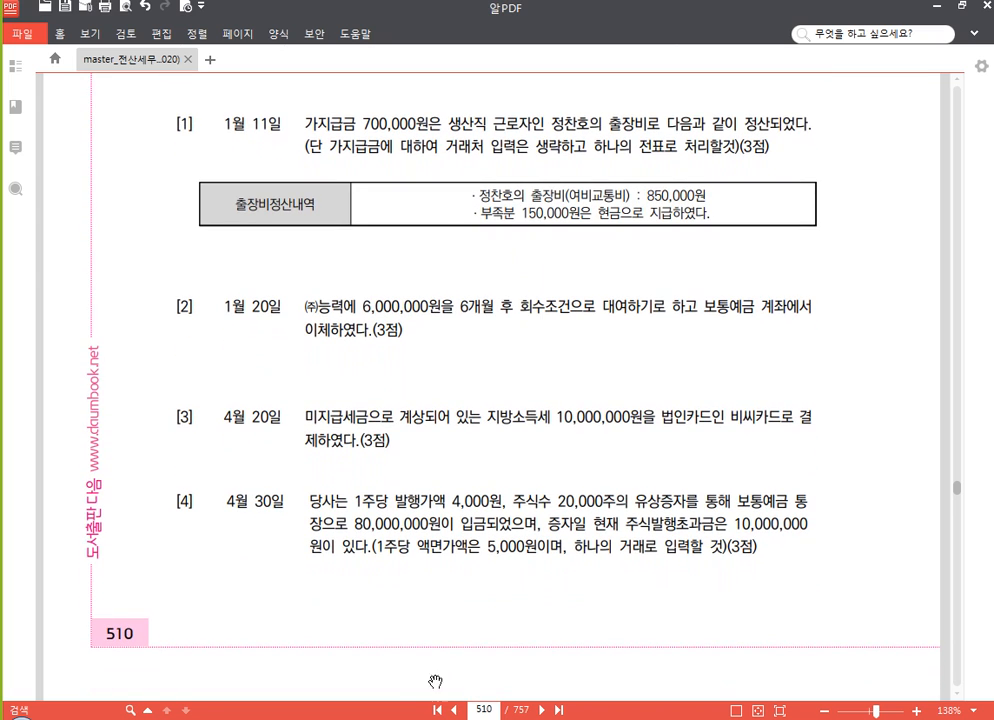
Switch to the Hangul document 20210111.hwp and paste a blank (차)/(대) journal entry table on the empty line at the end of page 1
click(350, 718)
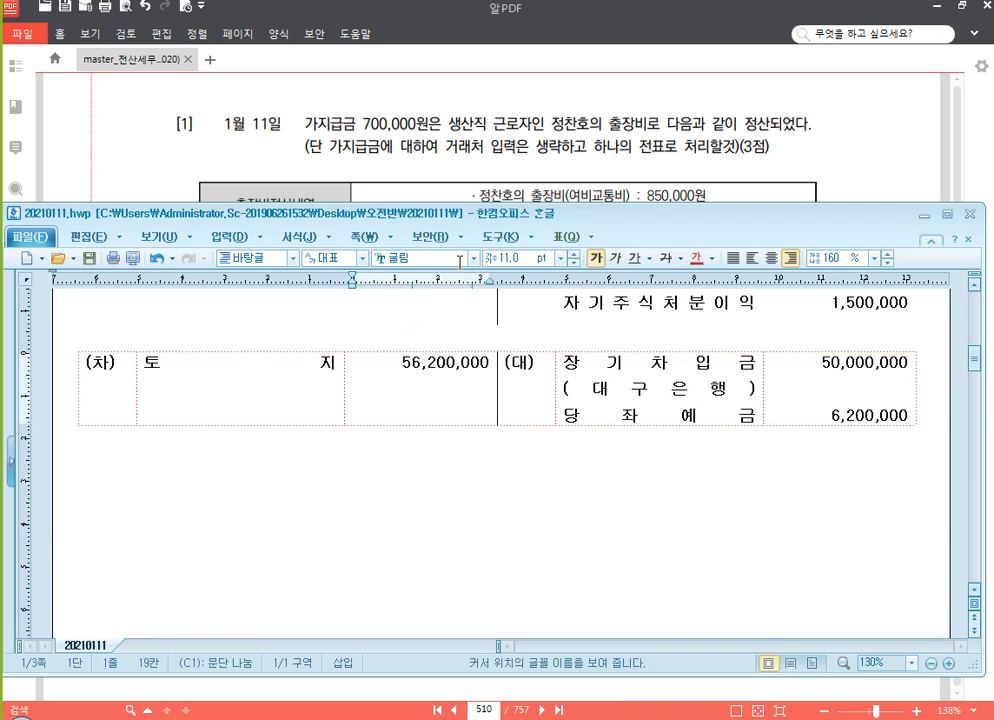
drag(474, 203, 477, 232)
scroll(340, 455, down, 3)
click(272, 397)
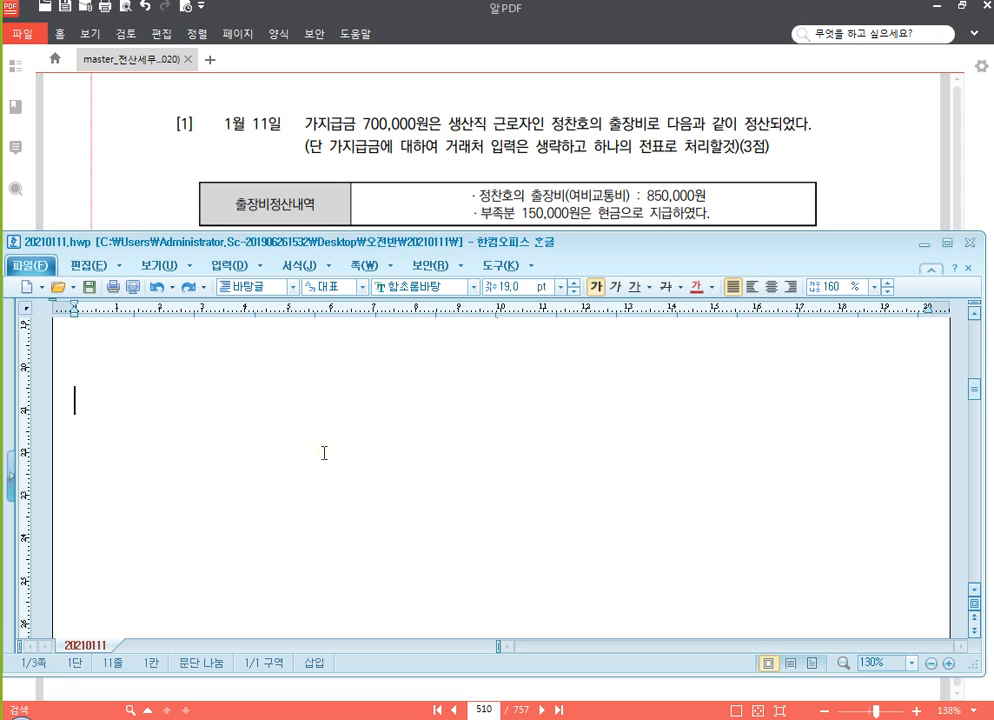
key(ctrl+z)
click(285, 398)
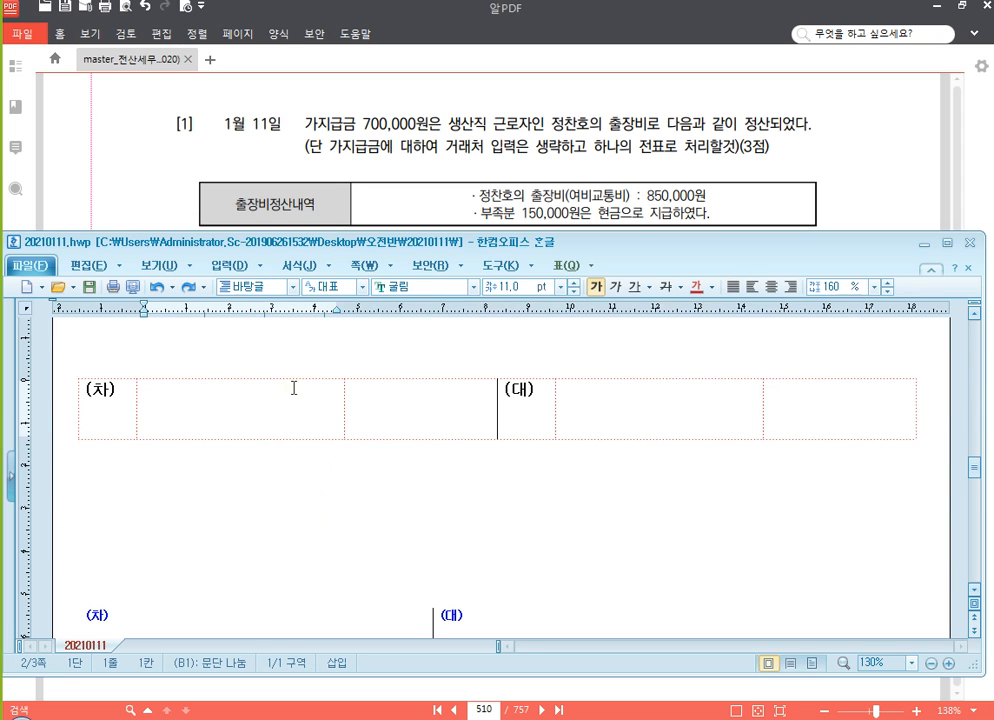
scroll(312, 390, up, 5)
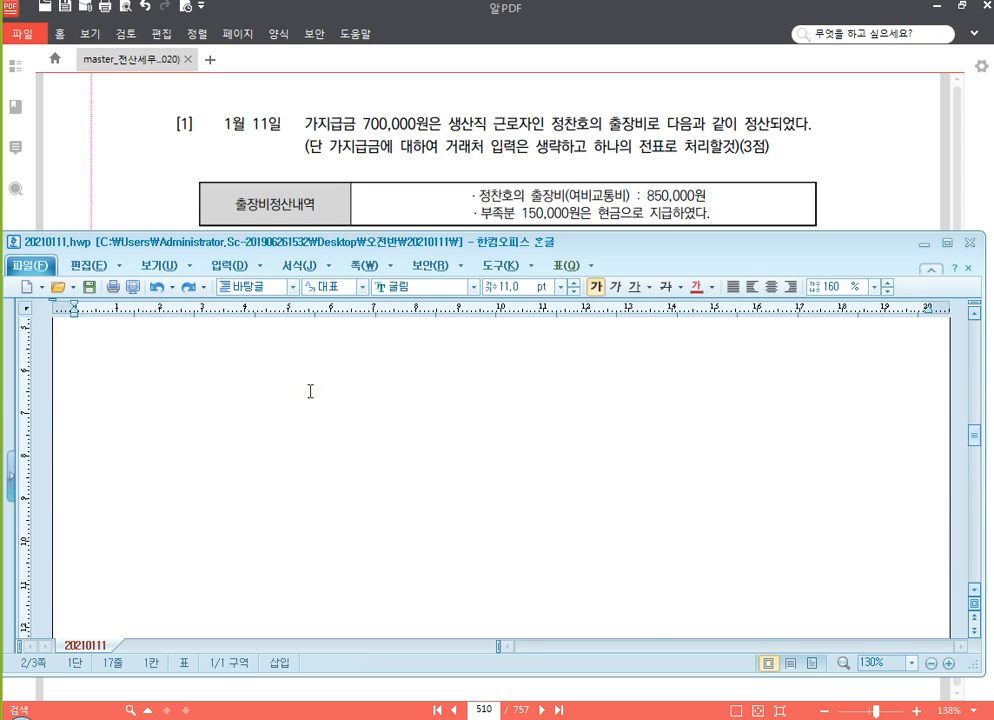
scroll(312, 406, down, 3)
click(241, 387)
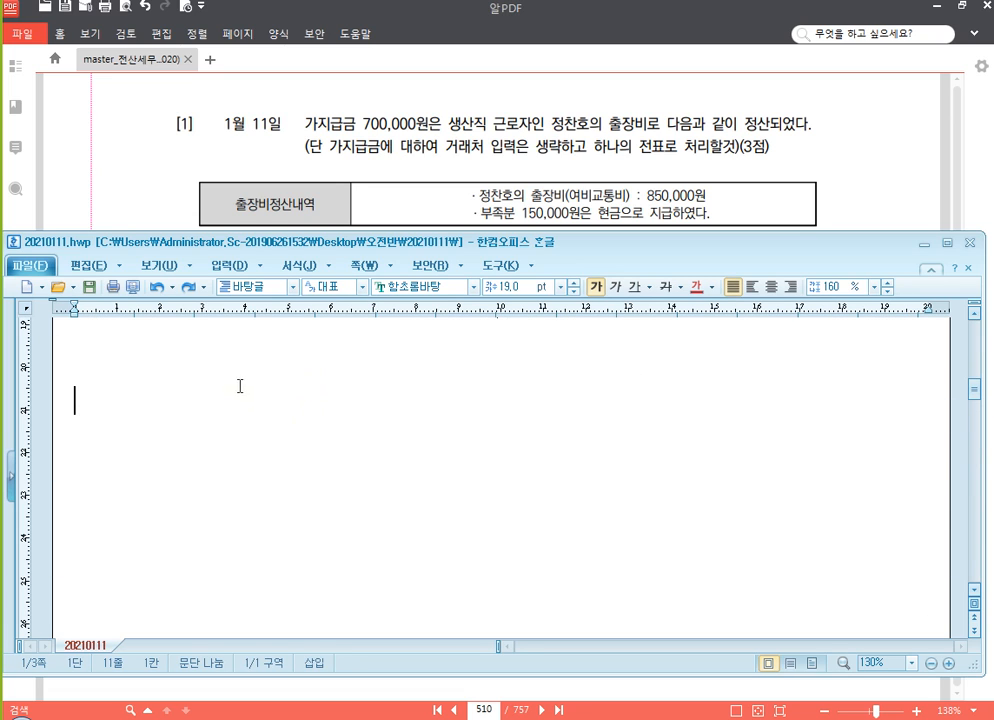
text((차)	(대))
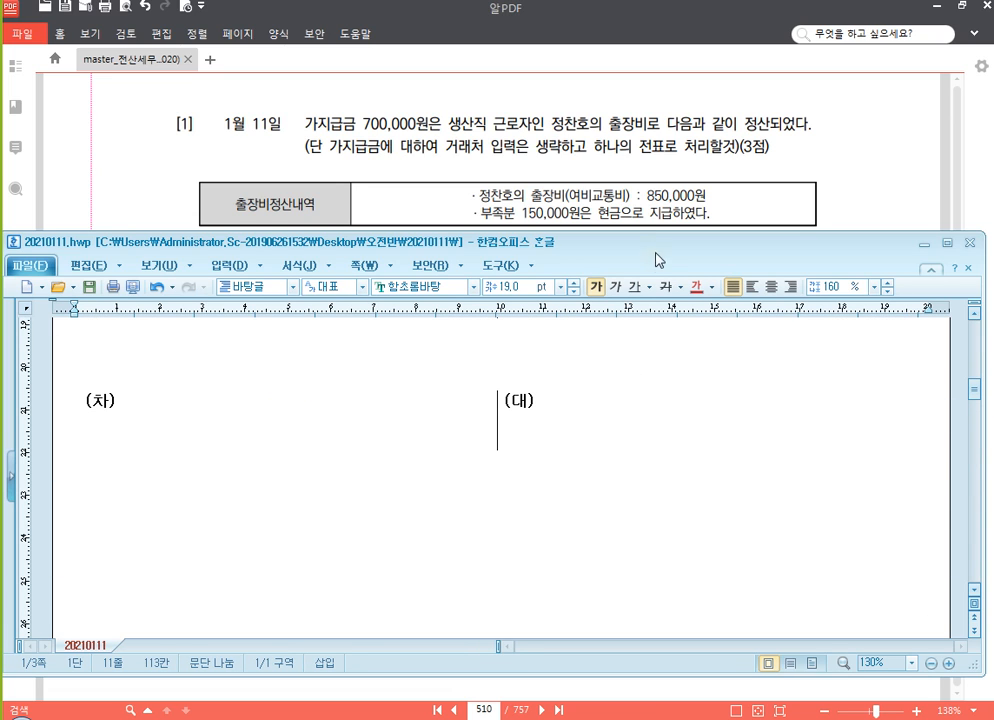
Enter the credit account 현금 with the amount 150,000 in the blank journal table
click(575, 423)
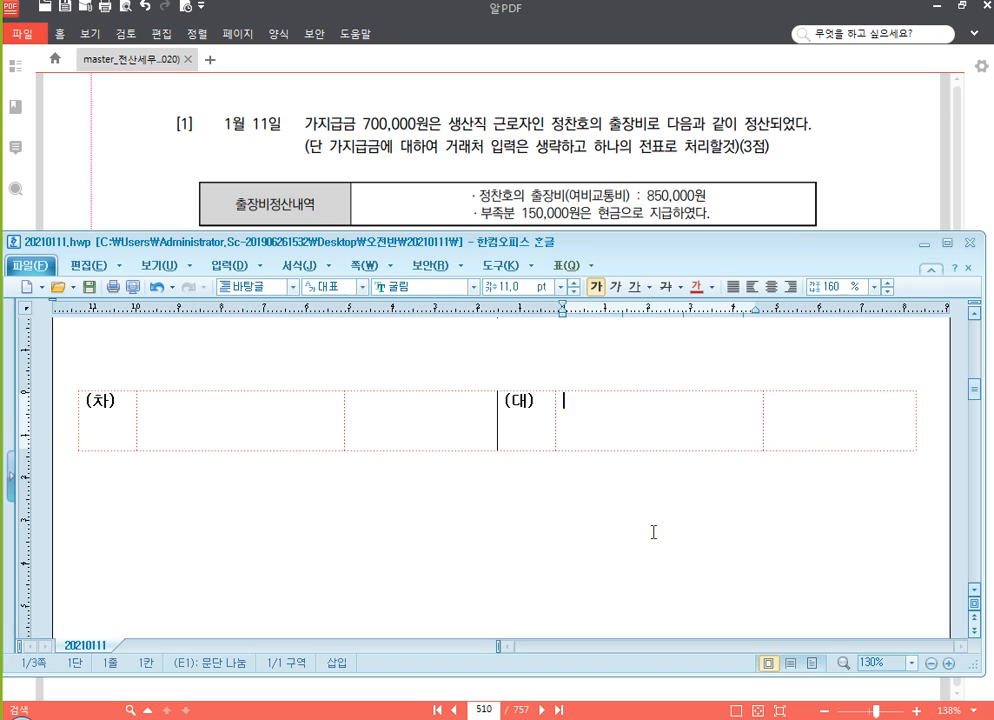
text(현금)
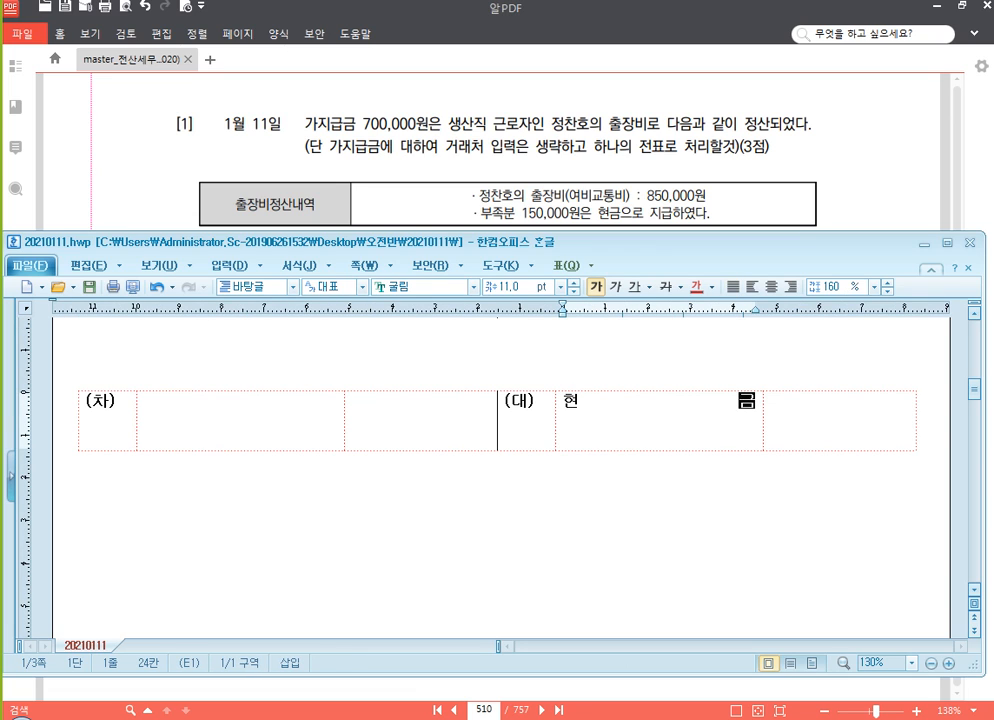
key(Tab)
text(150,000)
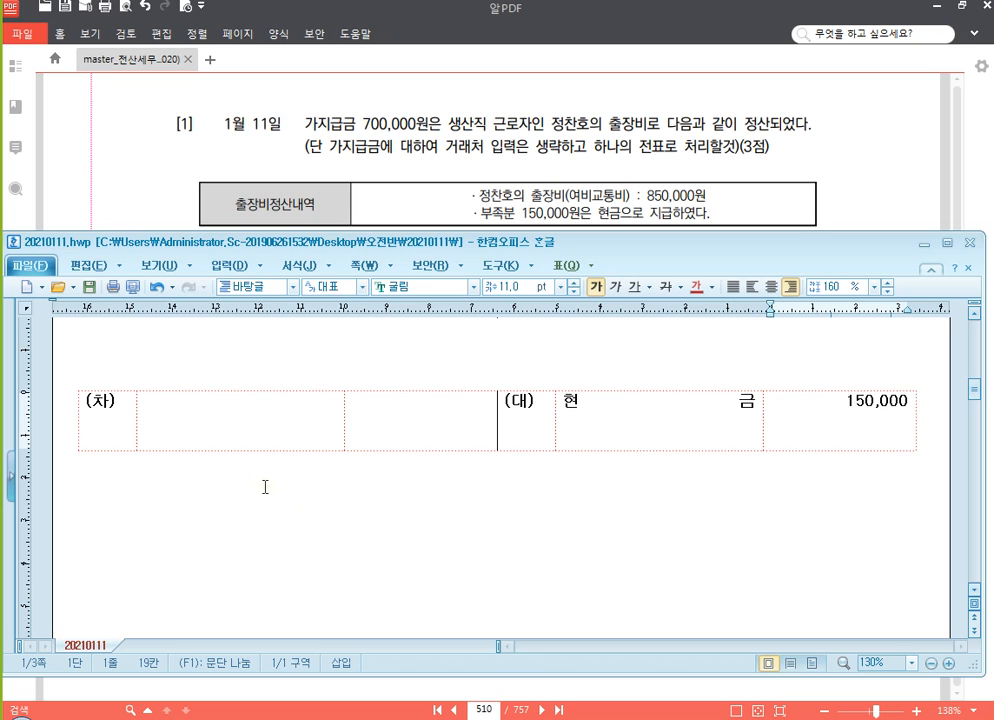
Enter the debit account 여비교통비 with (500) on the line beneath it and the amount 850,000
click(276, 425)
text(여비교통비)
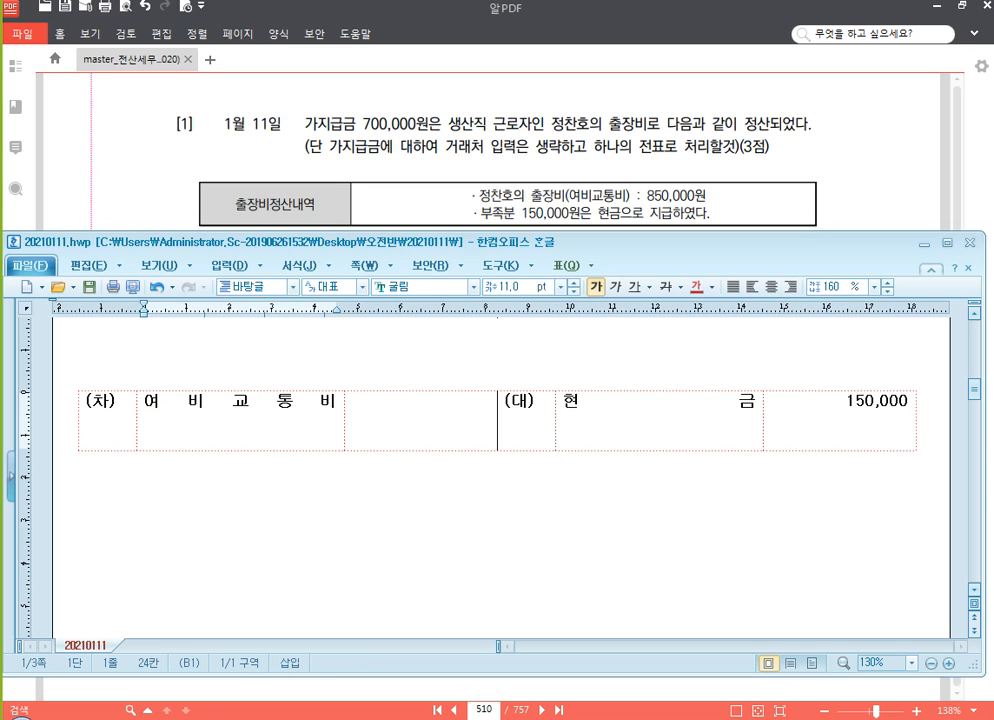
click(308, 485)
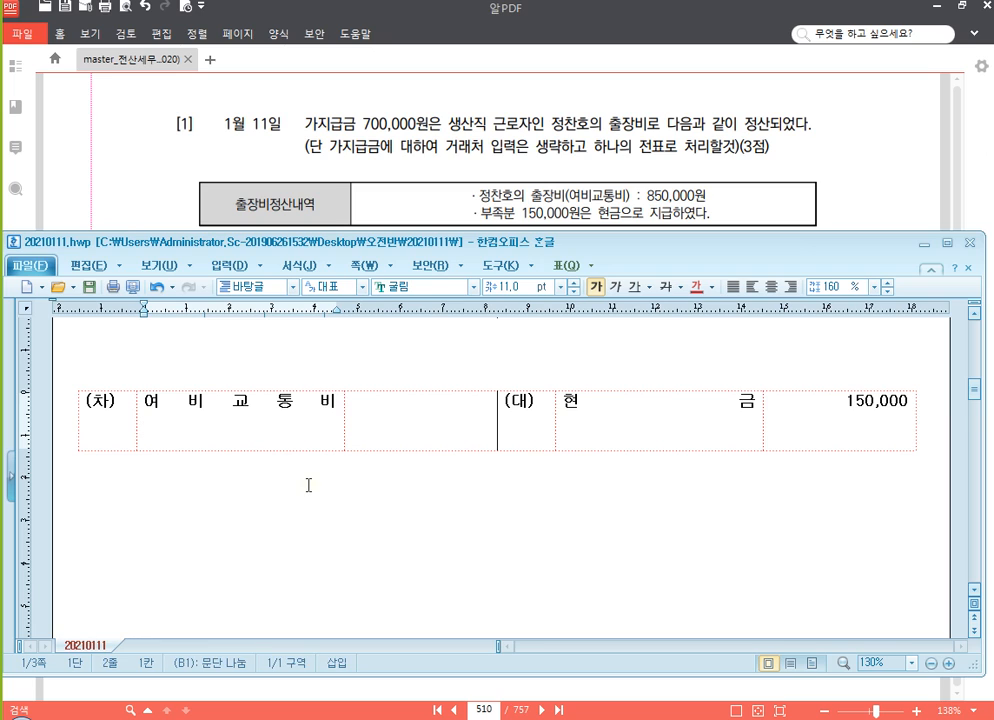
text((500)
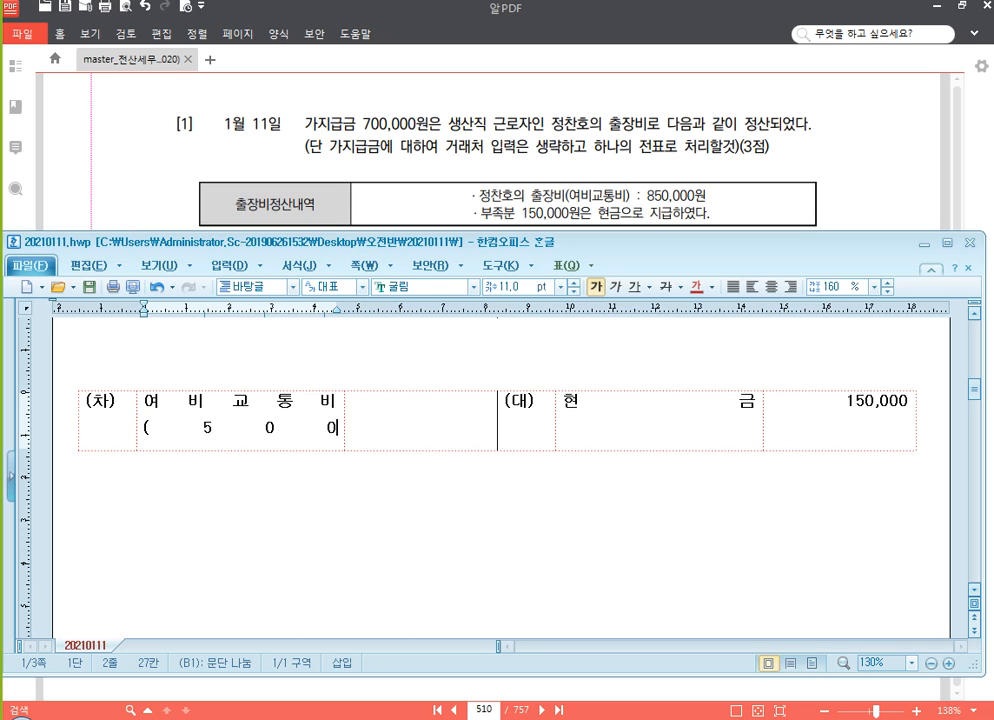
text())
key(Tab)
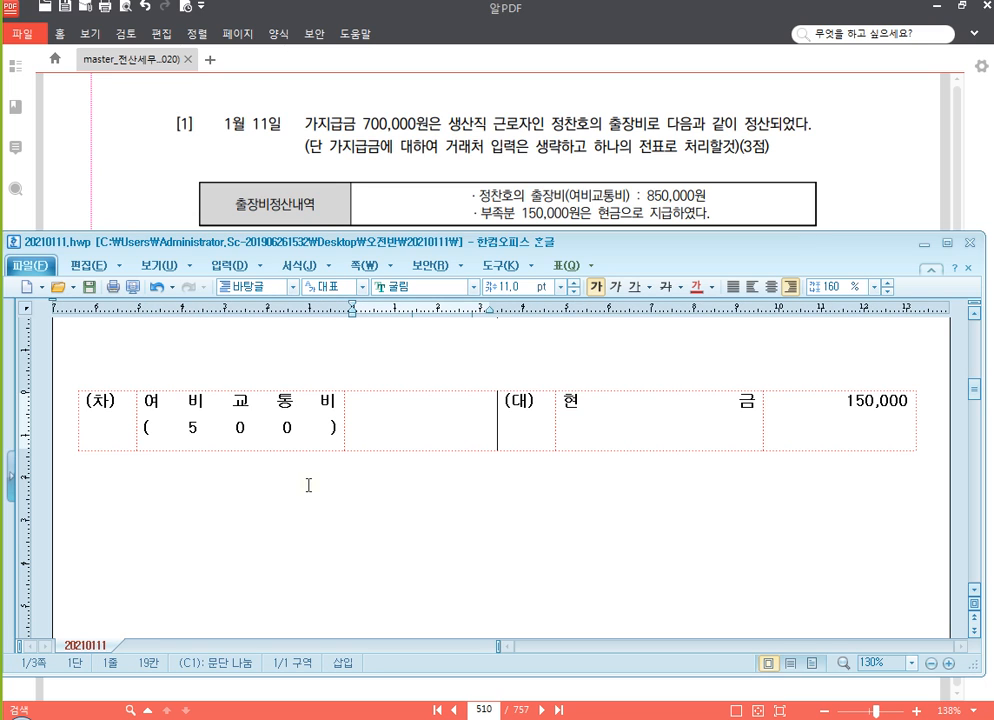
text(850,000)
Add 가지급금 with the amount 700,000 as the second credit line, below 현금
key(Tab)
key(Tab)
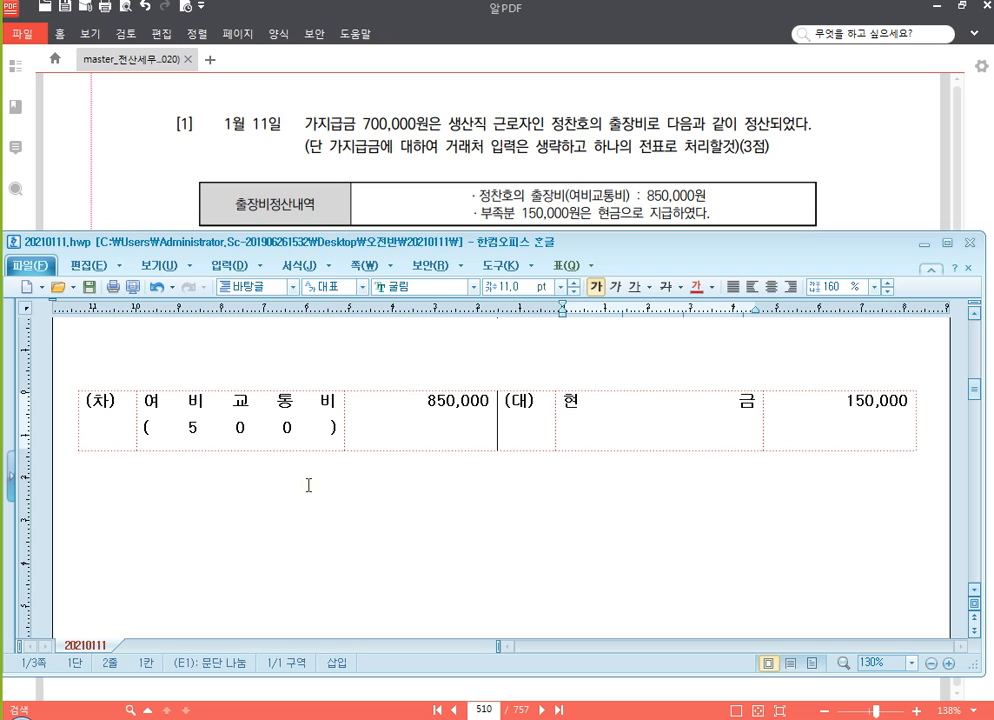
text(가지급금)
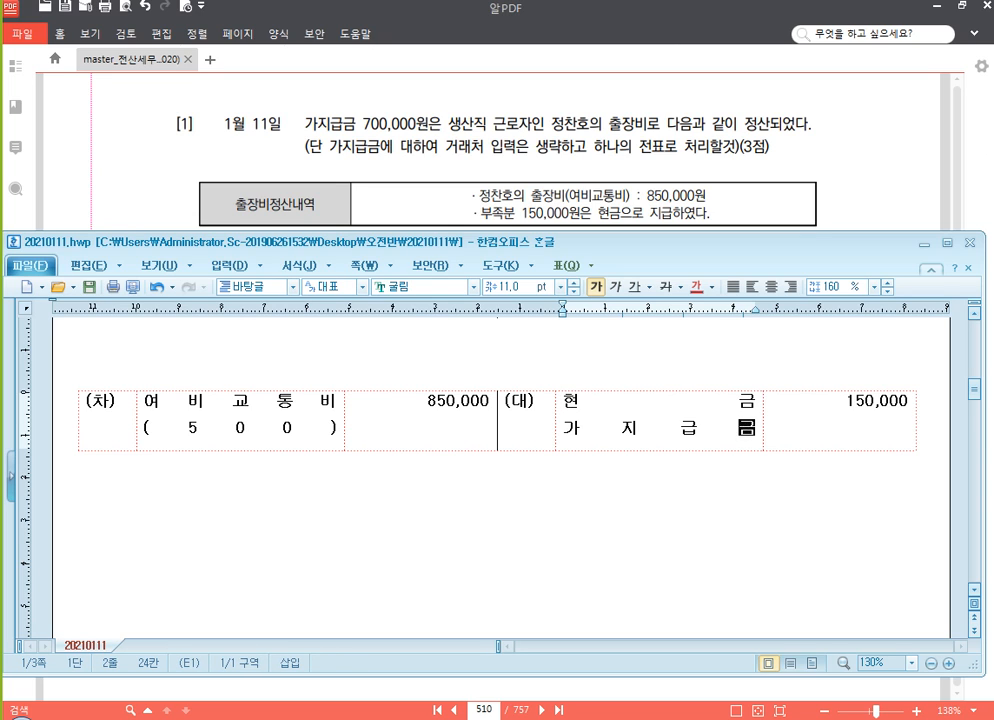
key(Tab)
key(End)
key(Return)
text(700,000)
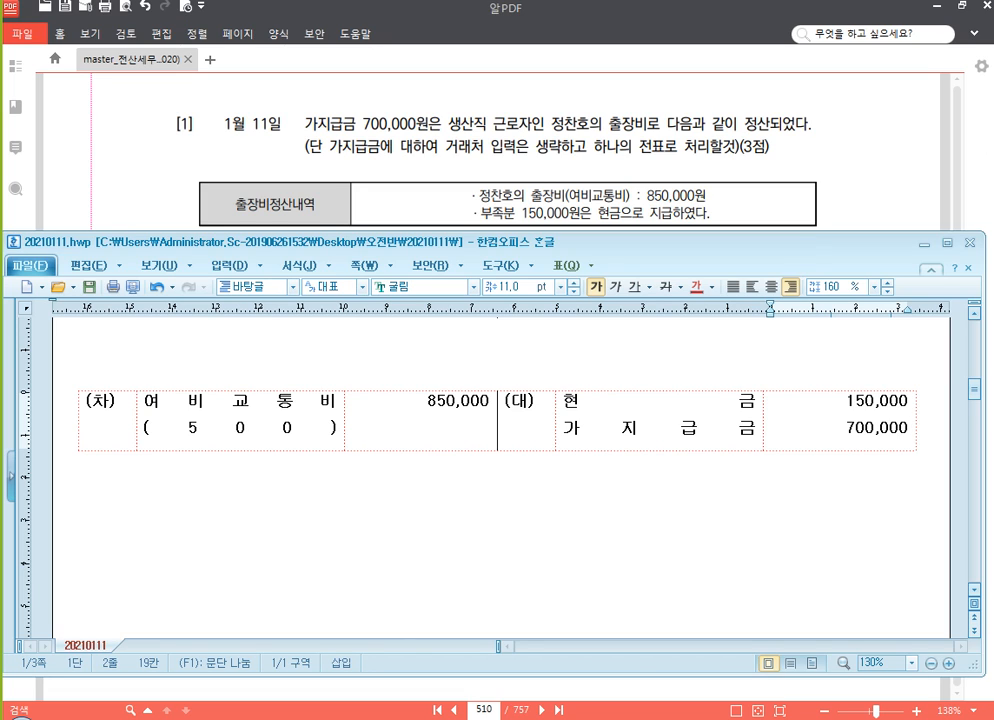
Switch to KcLep and look up the 가지급금 balance in the 합계잔액시산표 as of 2020년 01월 11일
click(442, 712)
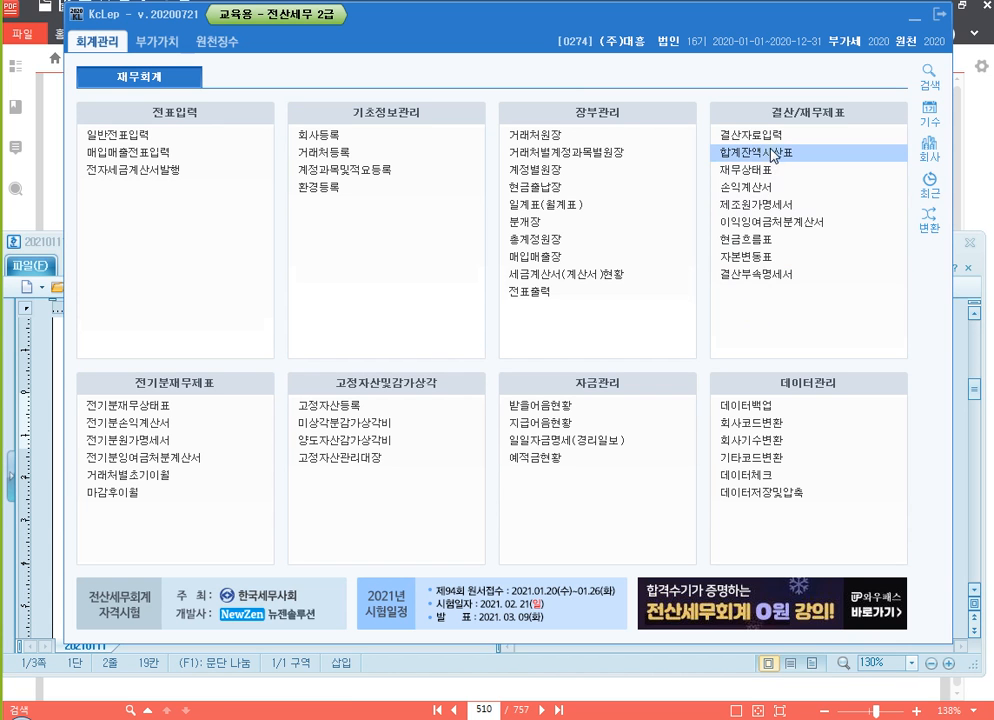
text(0111)
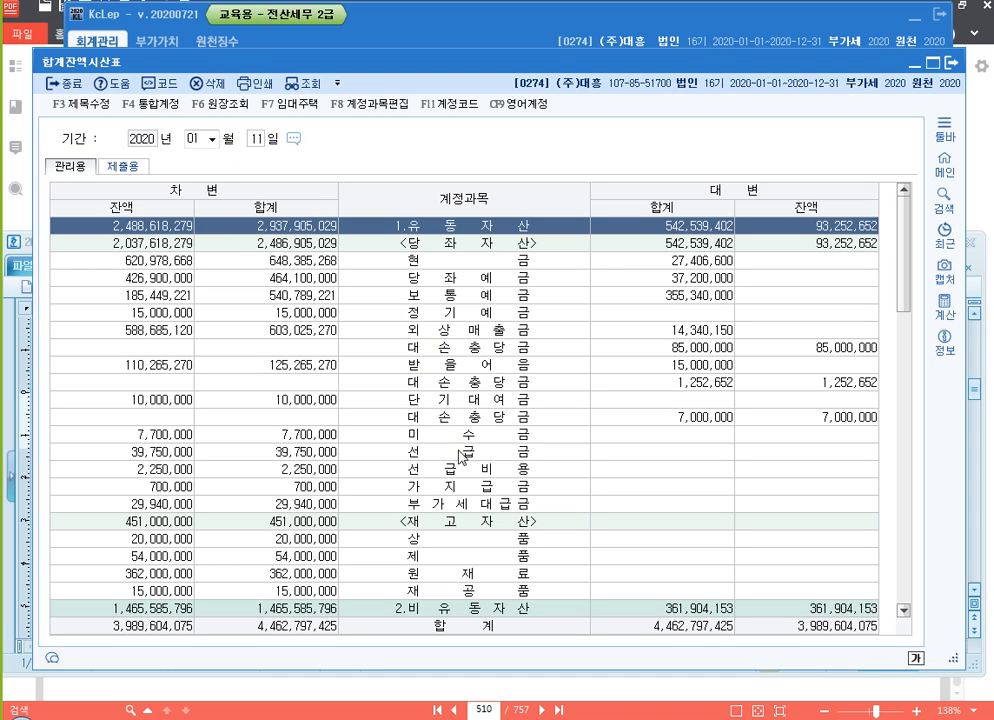
click(445, 487)
scroll(350, 393, down, 4)
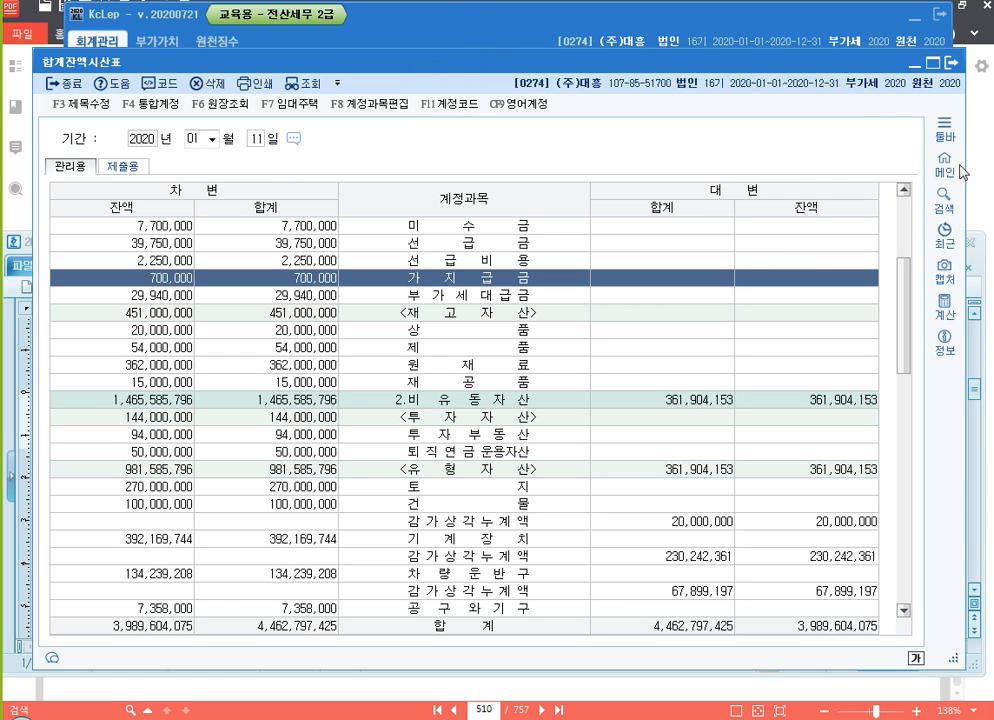
click(983, 263)
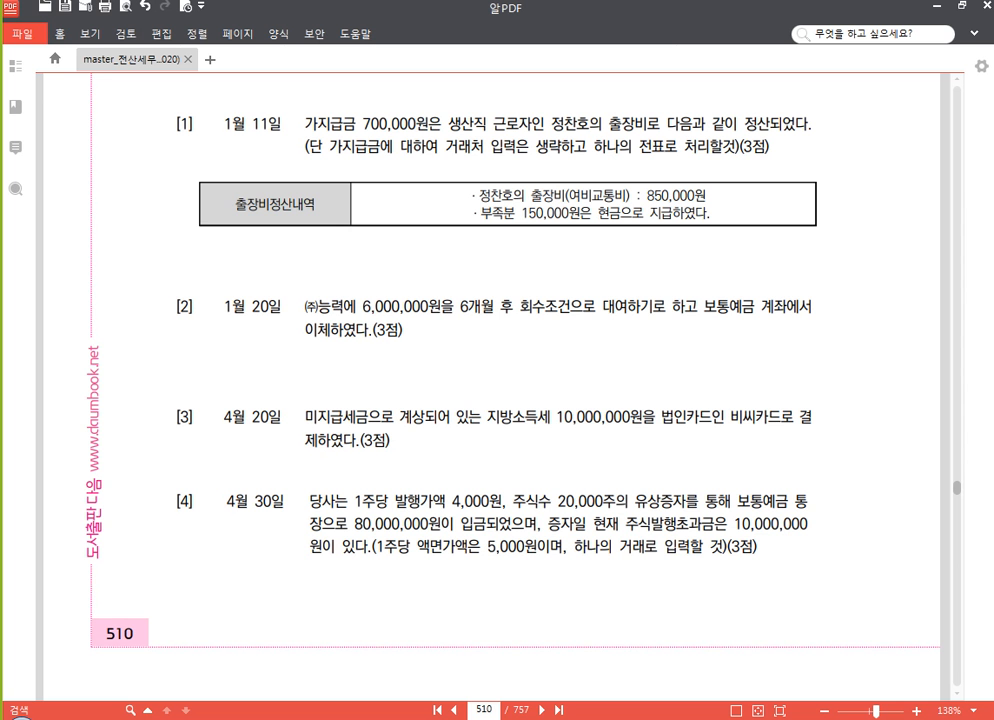
Bring up question [2] in the PDF and paste another blank (차)/(대) table below the first entry in the Hangul document
key(alt+Tab)
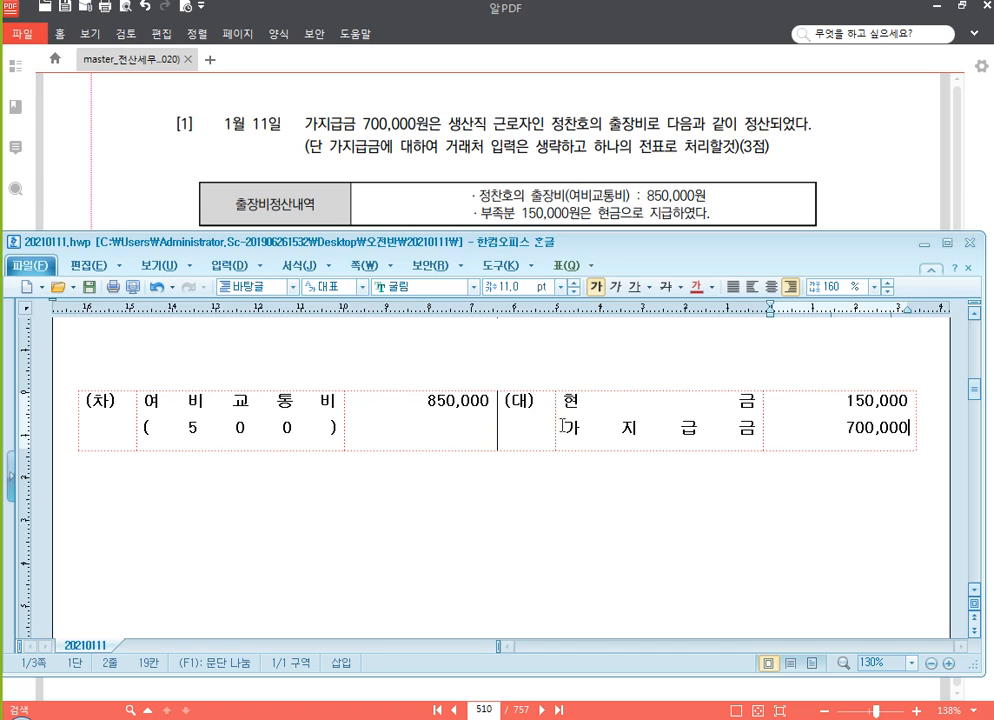
click(856, 181)
scroll(584, 224, down, 3)
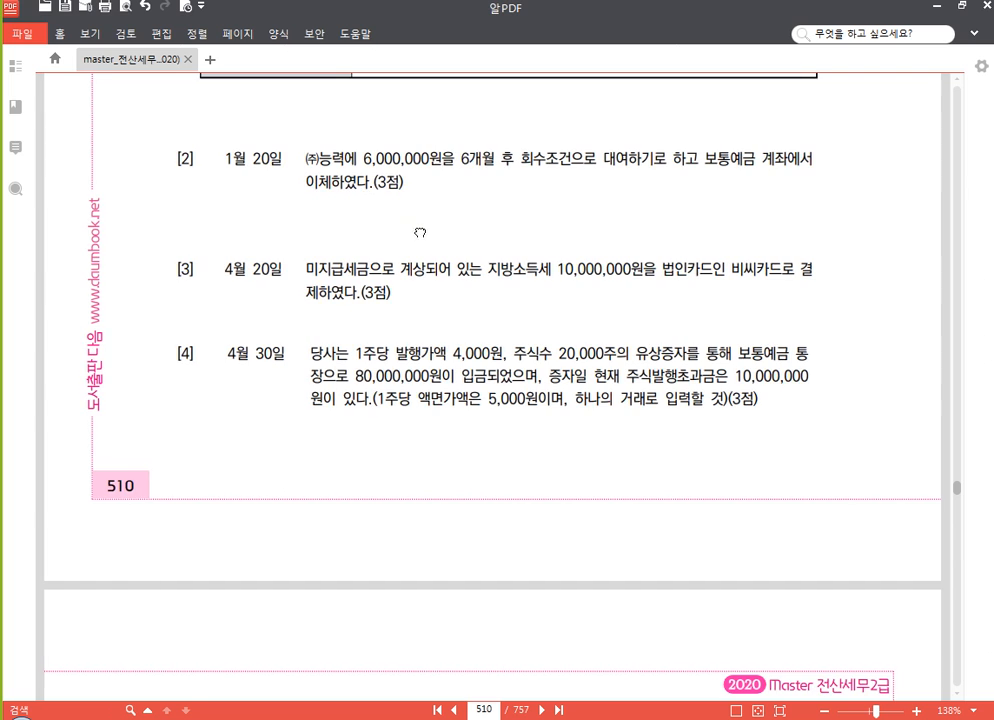
scroll(421, 228, down, 1)
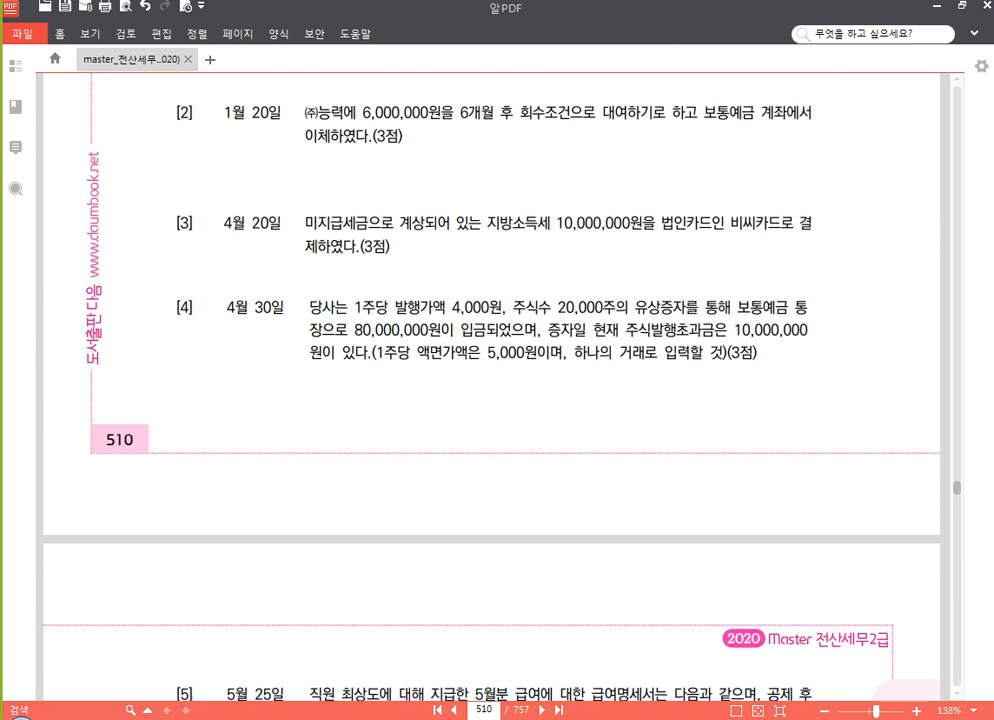
click(403, 719)
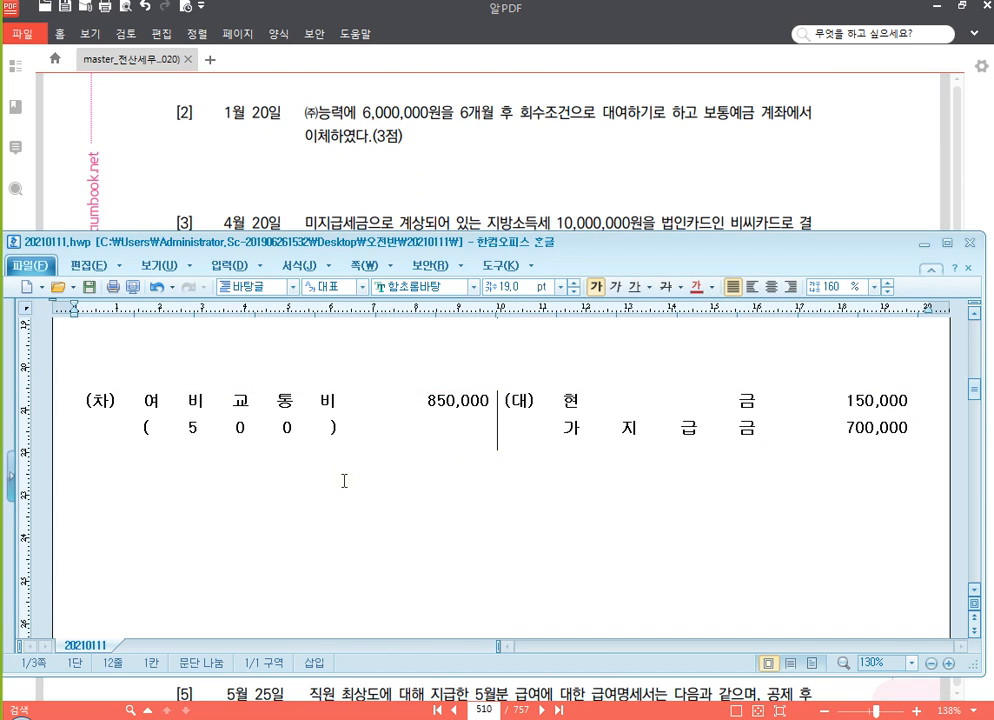
key(ctrl+v)
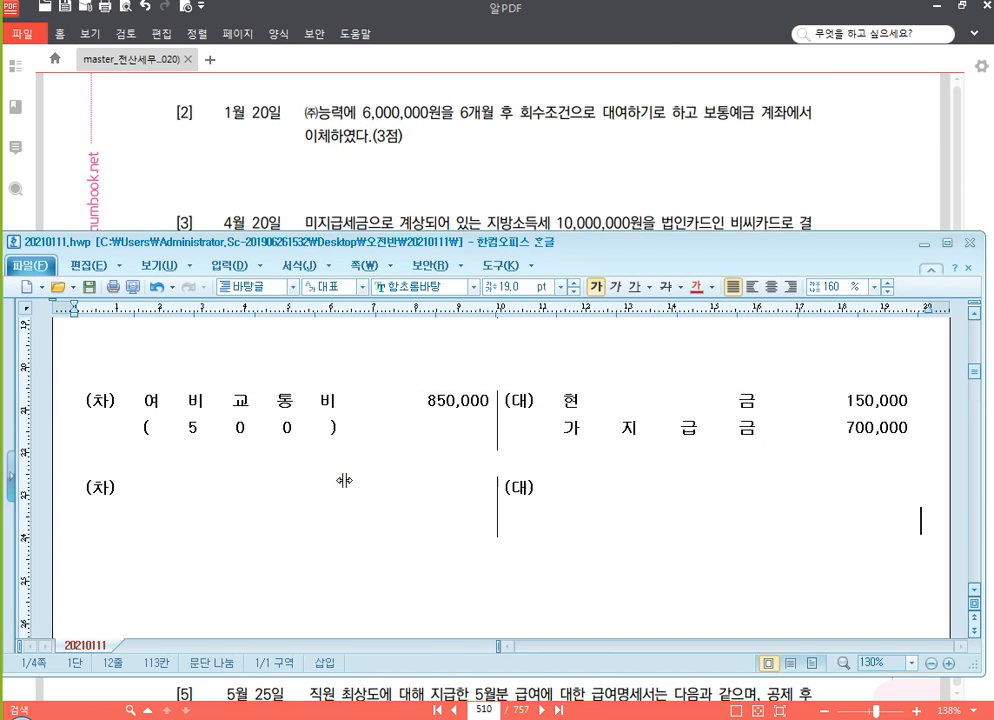
Enter the credit account 보통예금 with the amount 6,000,000 in the second journal table
click(604, 508)
text(보)
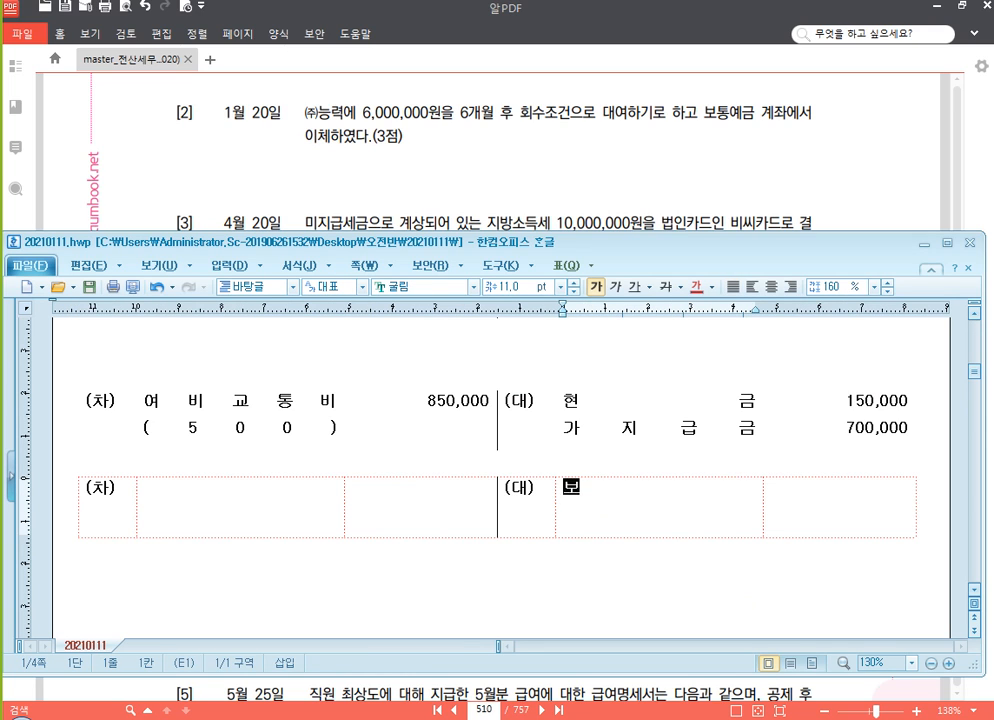
text(통예금)
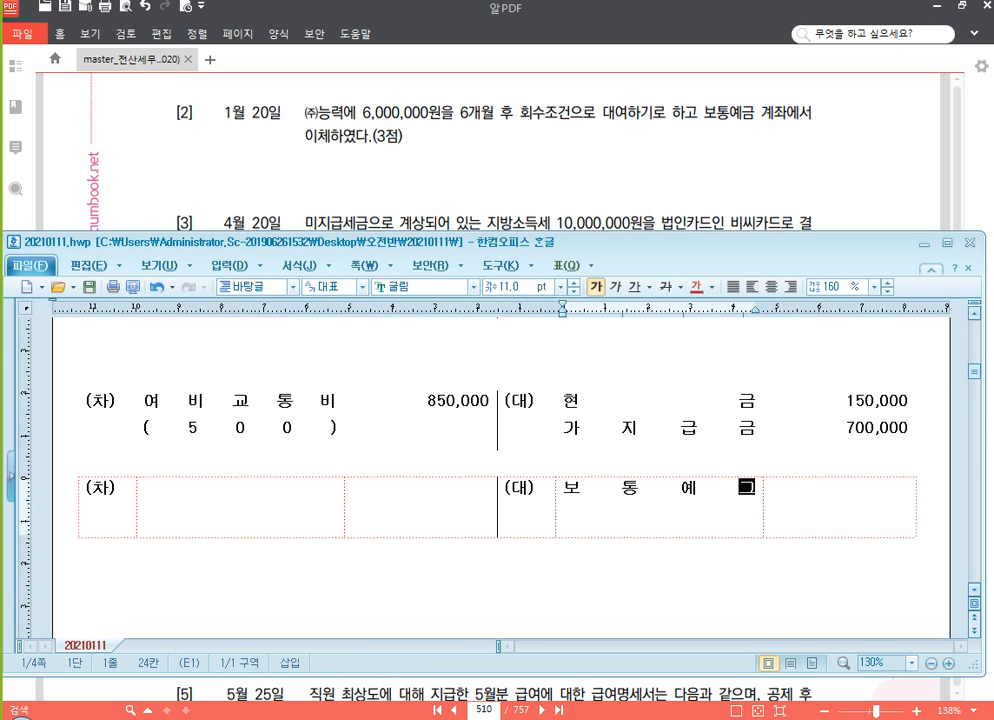
key(Tab)
text(6,000,000)
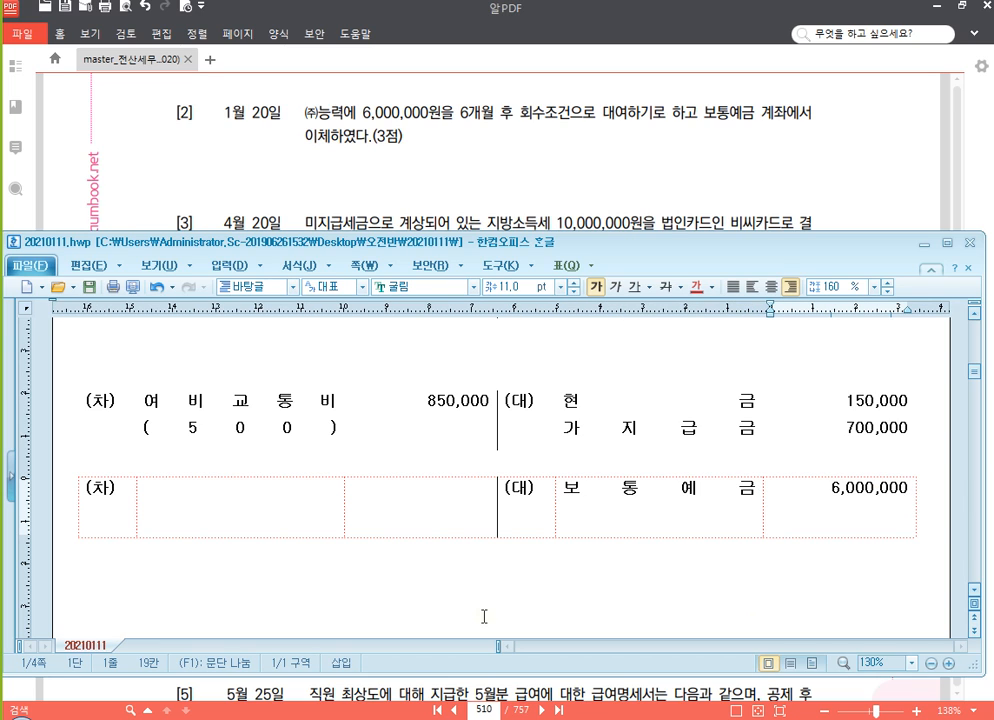
Enter the debit account 단기대여금 with (능력) beneath it and the amount 6,000,000 in the second journal table
click(283, 504)
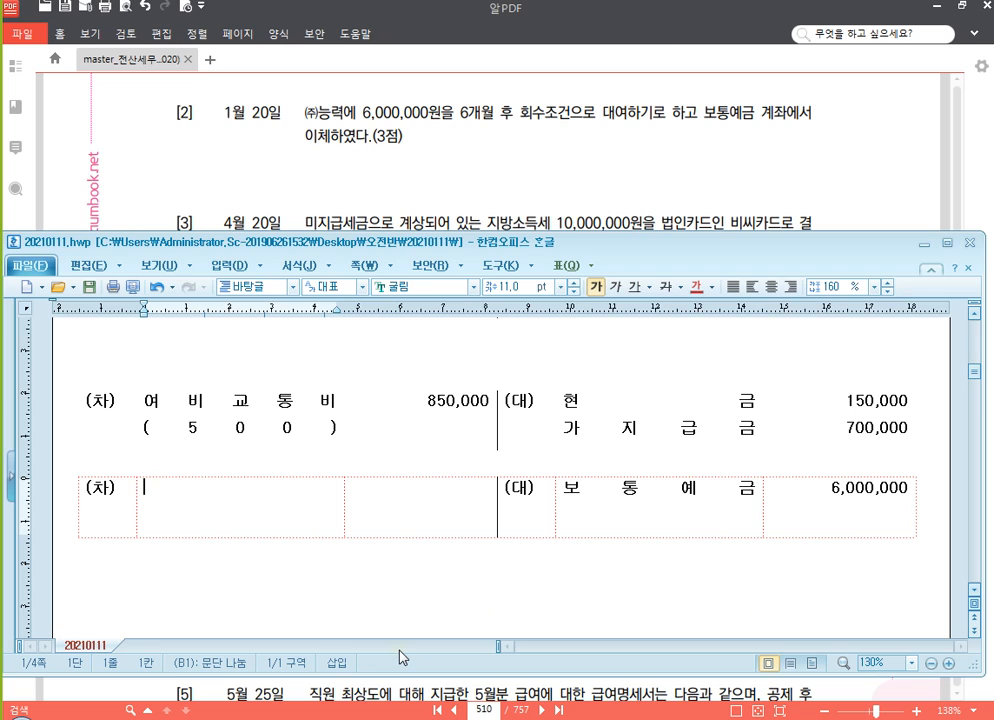
text(단기대여금)
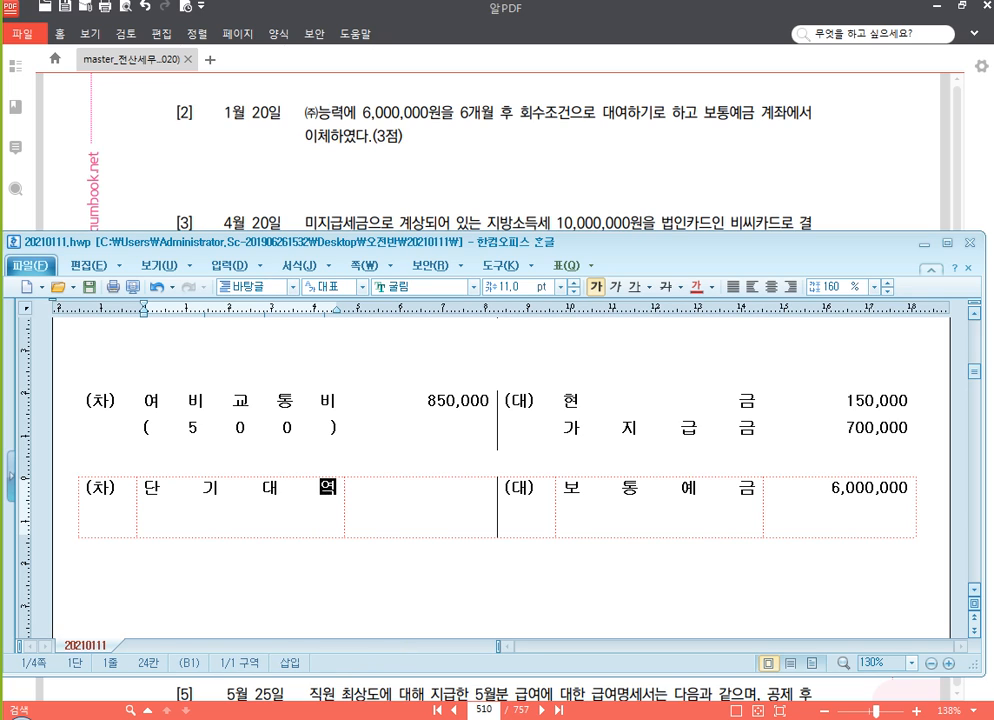
key(Return)
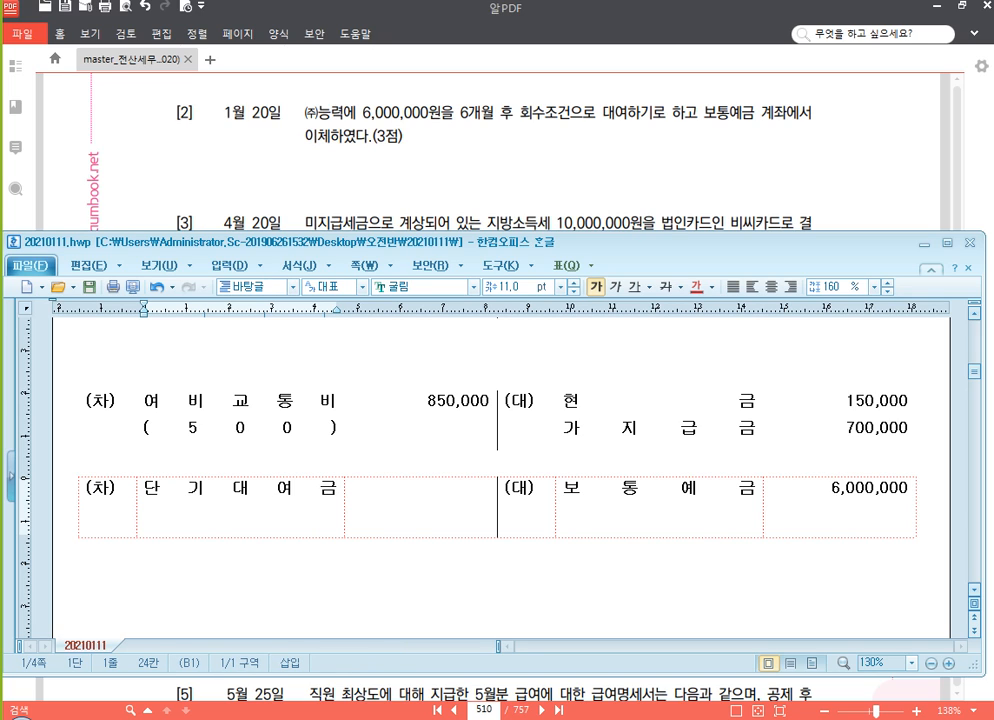
text((능ㄹ)
text())
key(Tab)
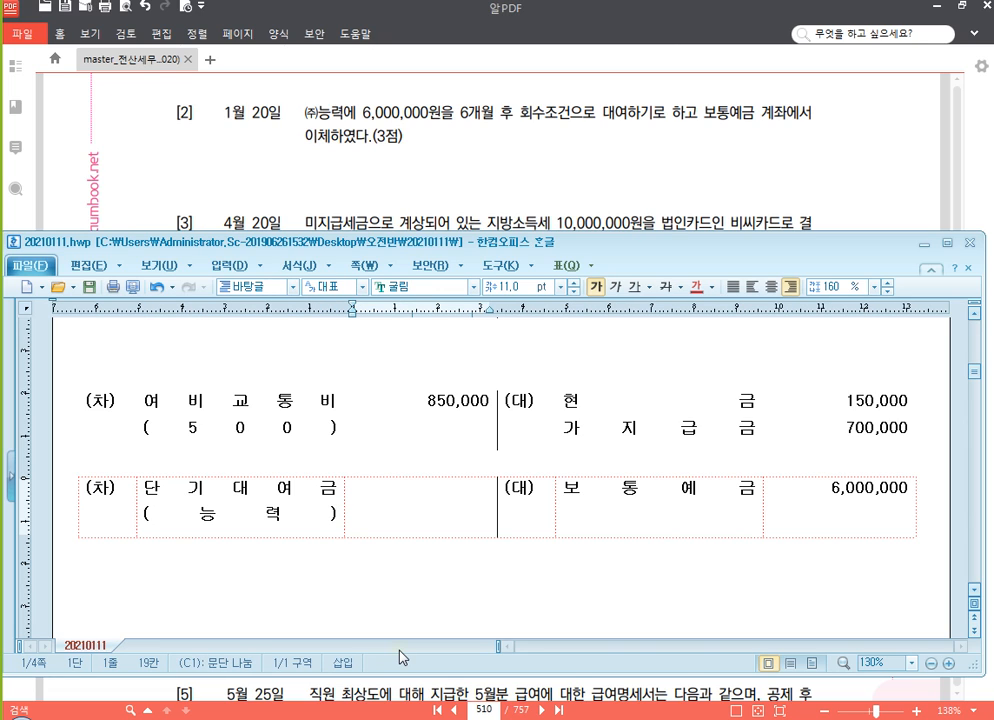
text(6,000,000)
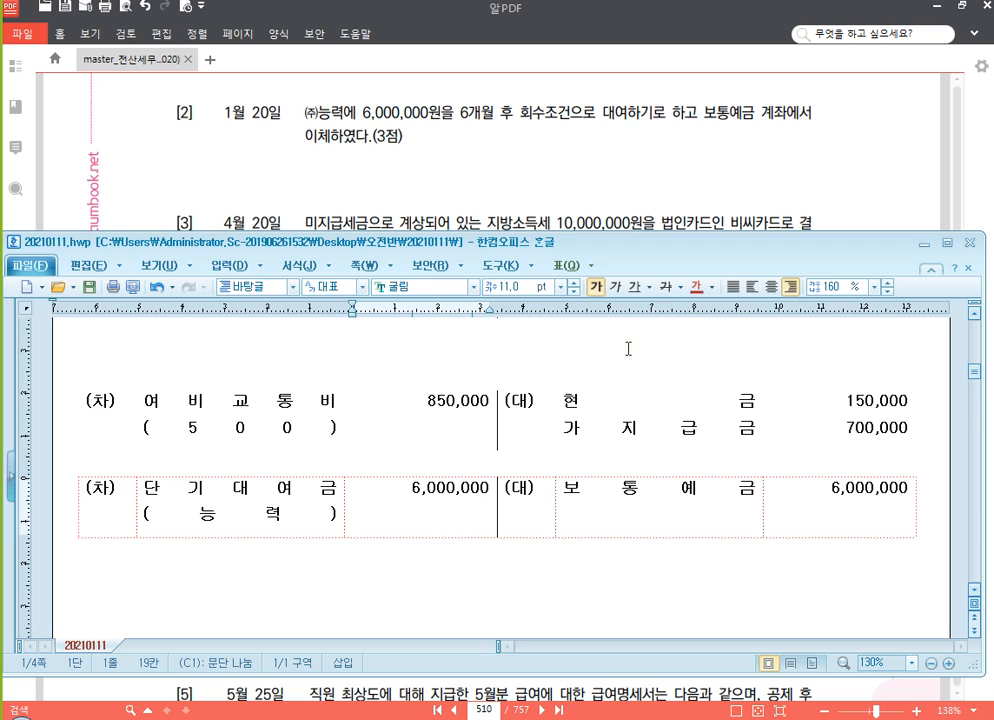
Bring up question [3] in the PDF and paste another blank (차)/(대) table below the second entry in the Hangul document
click(650, 176)
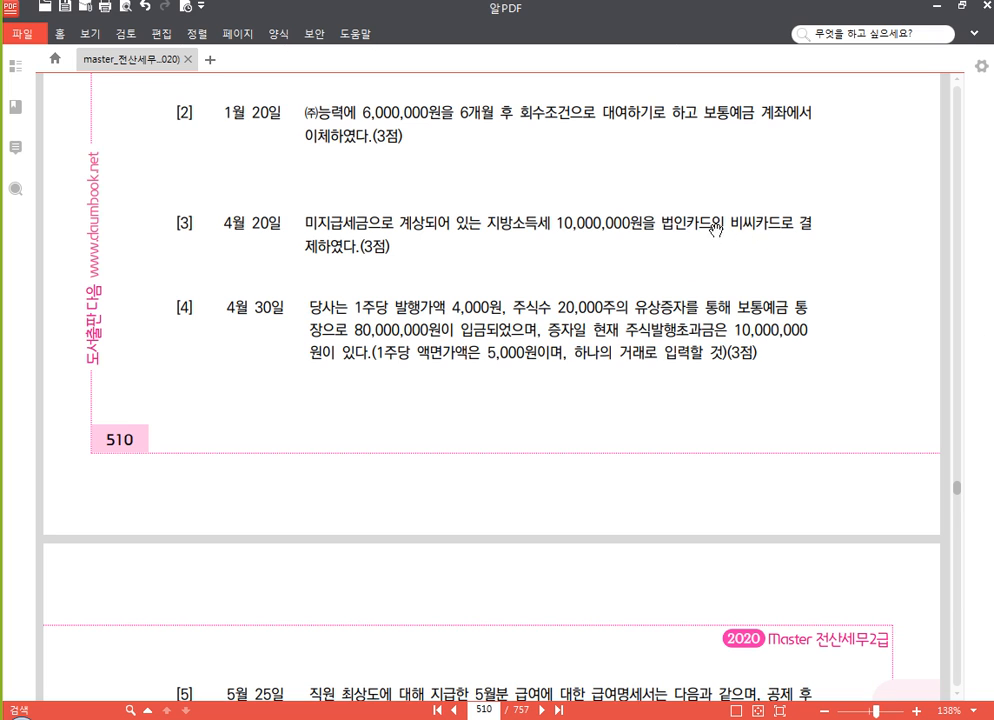
drag(566, 426, 559, 328)
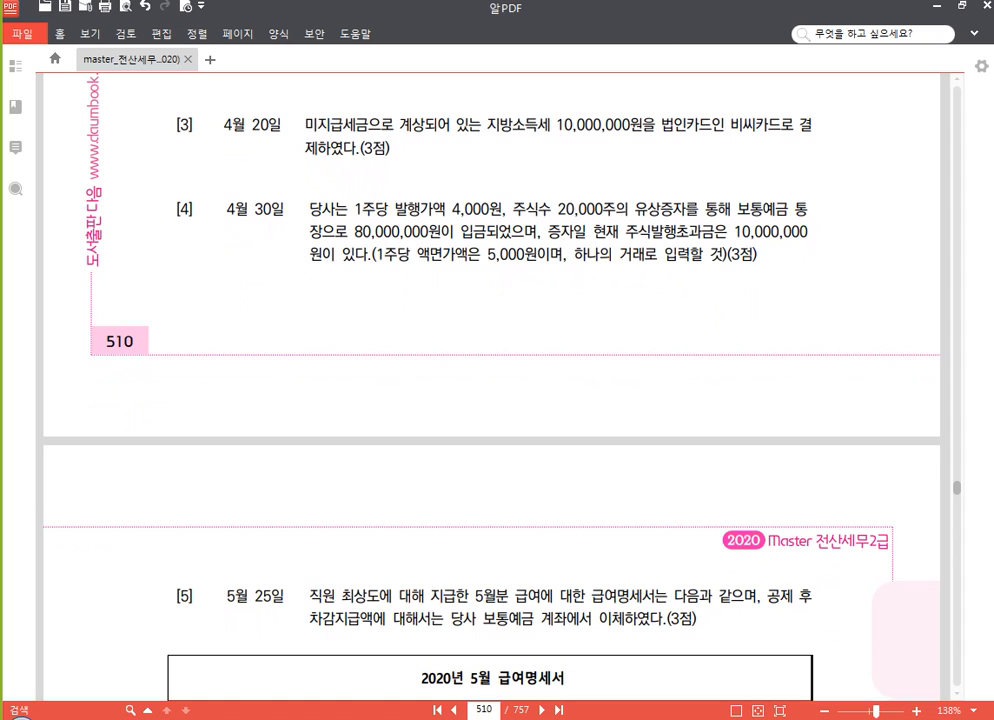
click(465, 719)
click(325, 559)
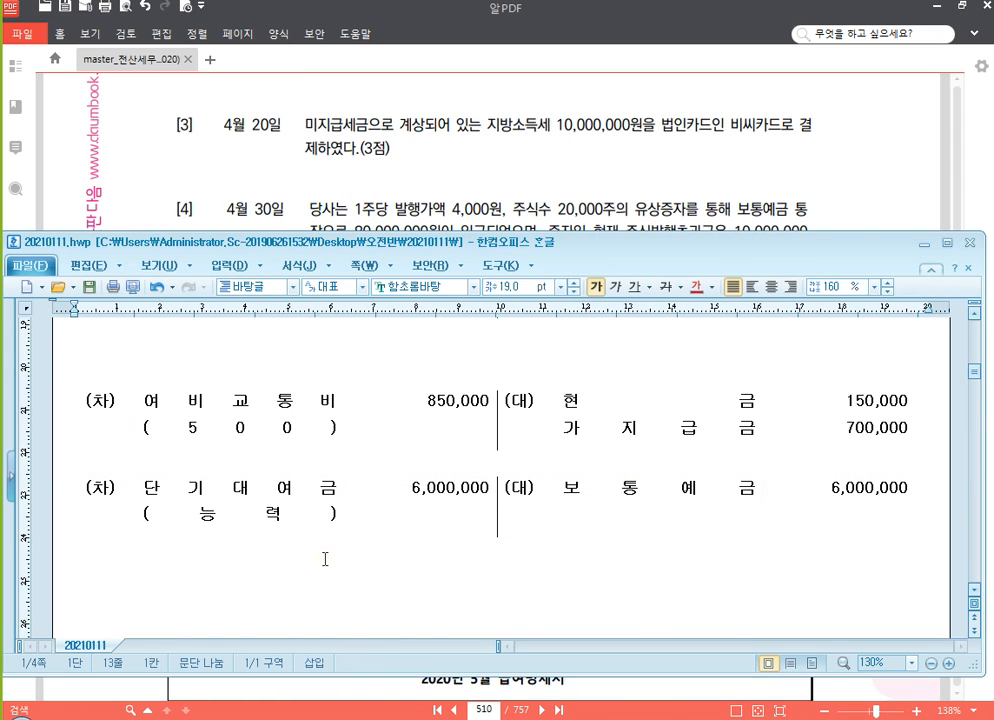
key(ctrl+v)
scroll(384, 497, down, 5)
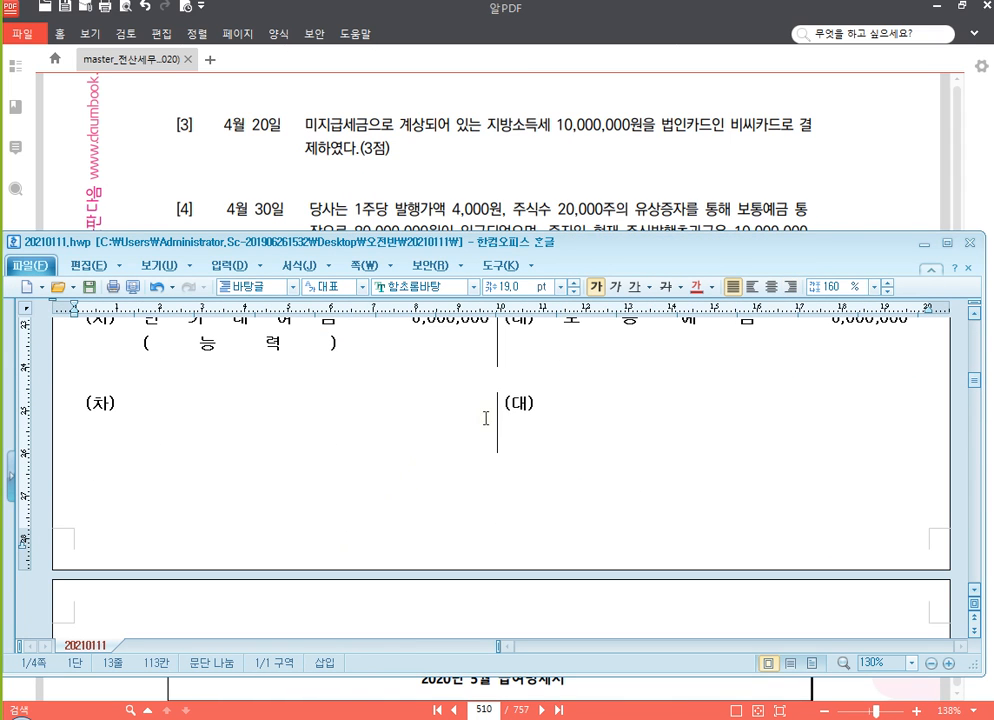
Enter the debit account 미지급세금 with the amount 10,000,000 in the third journal table
click(211, 408)
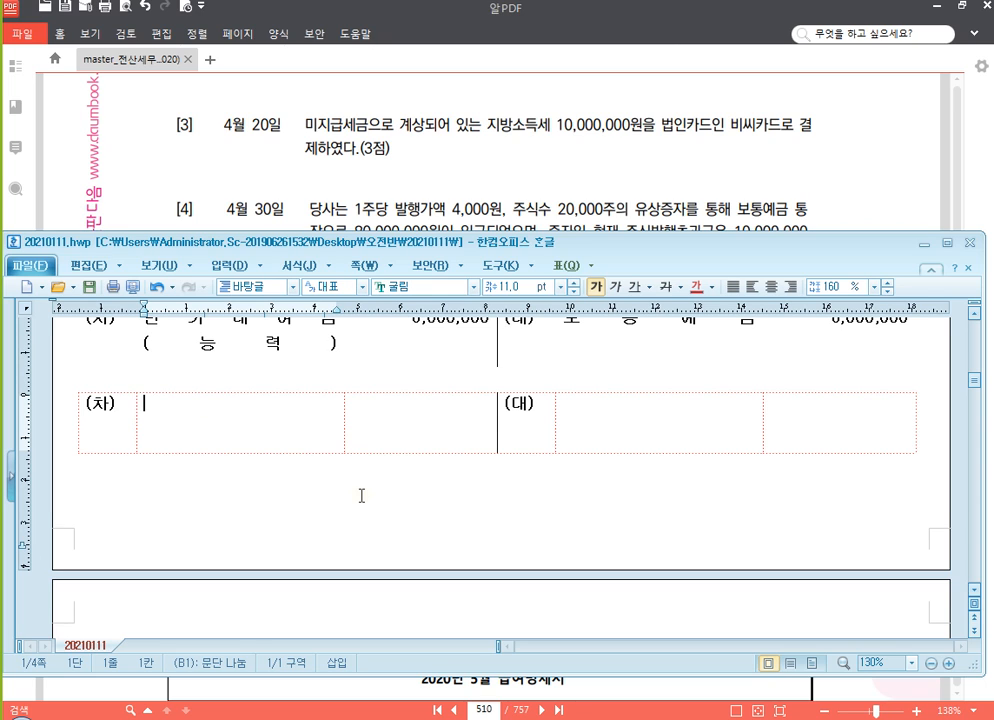
text(미지급세금)
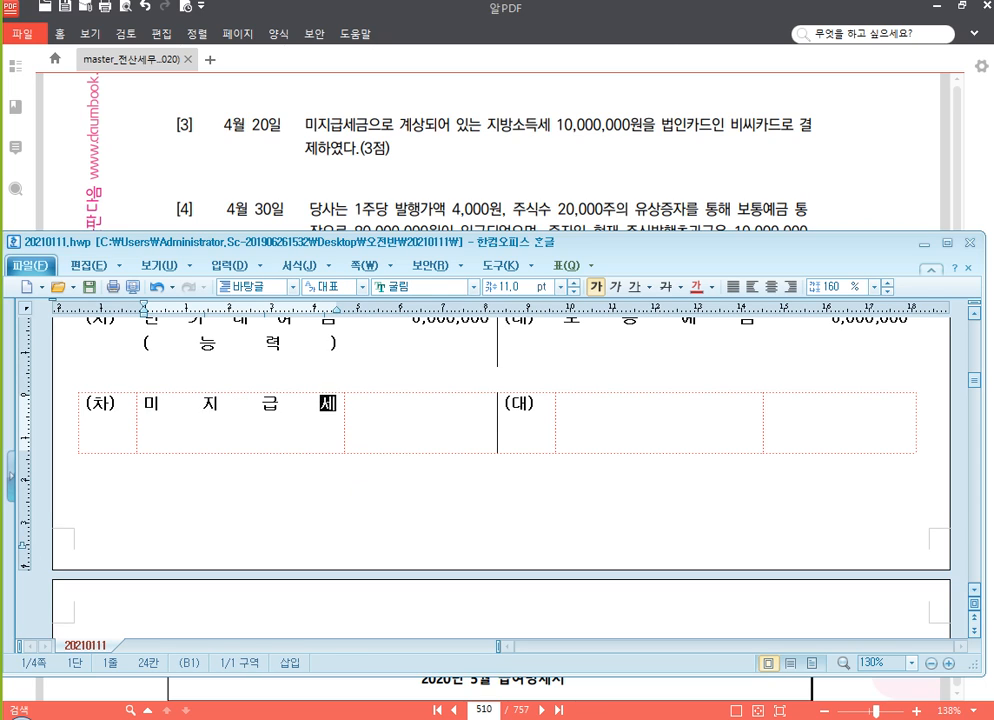
key(Tab)
text(10,00)
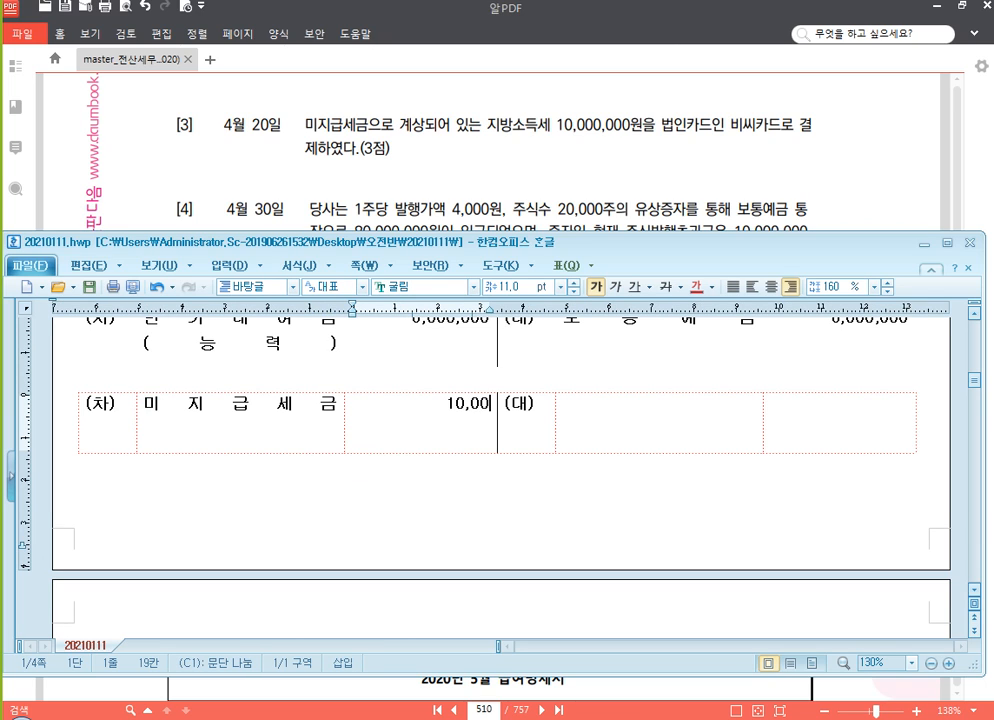
text(0,000)
Enter the credit account 미지급금 with (비씨카드) beneath it and the amount 10,000,000 in the third journal table
key(Tab)
key(Tab)
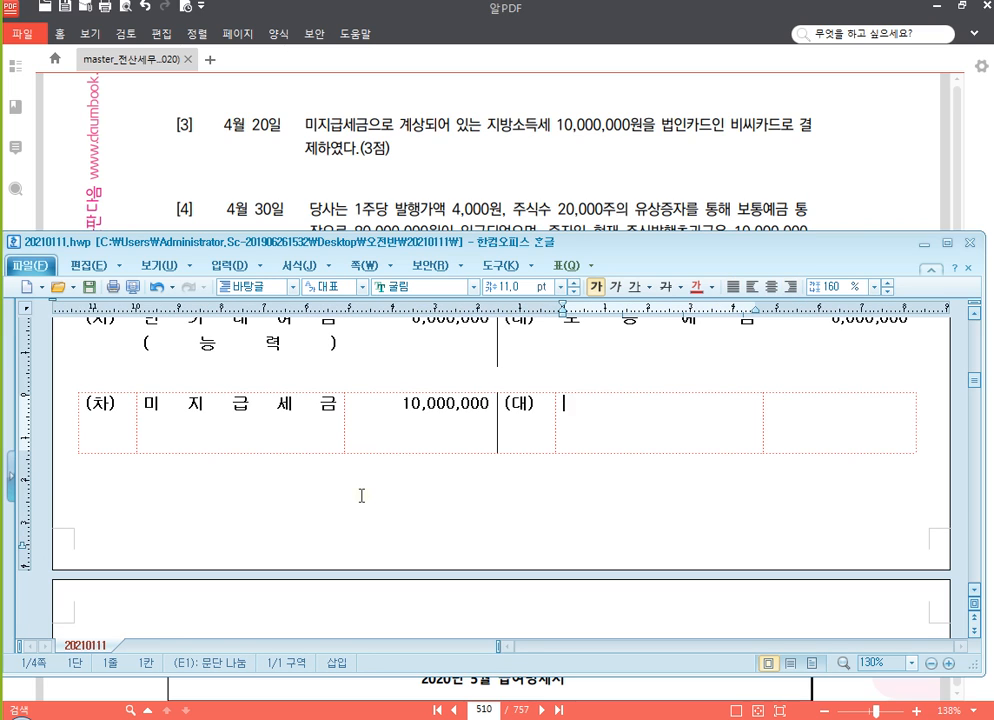
text(미지급금)
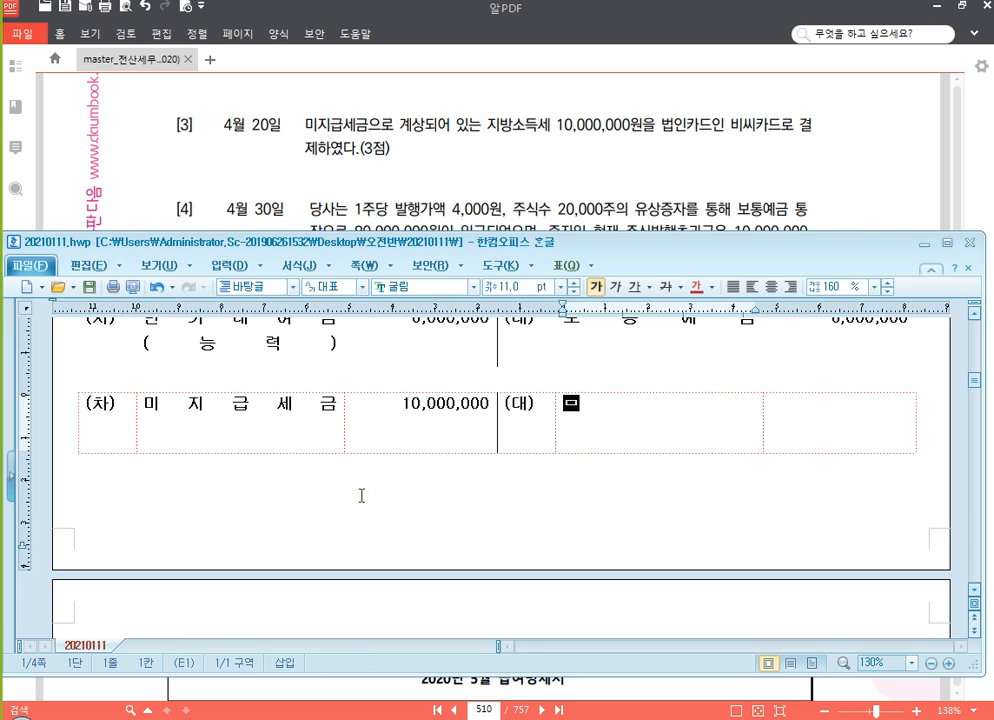
key(Return)
text(()
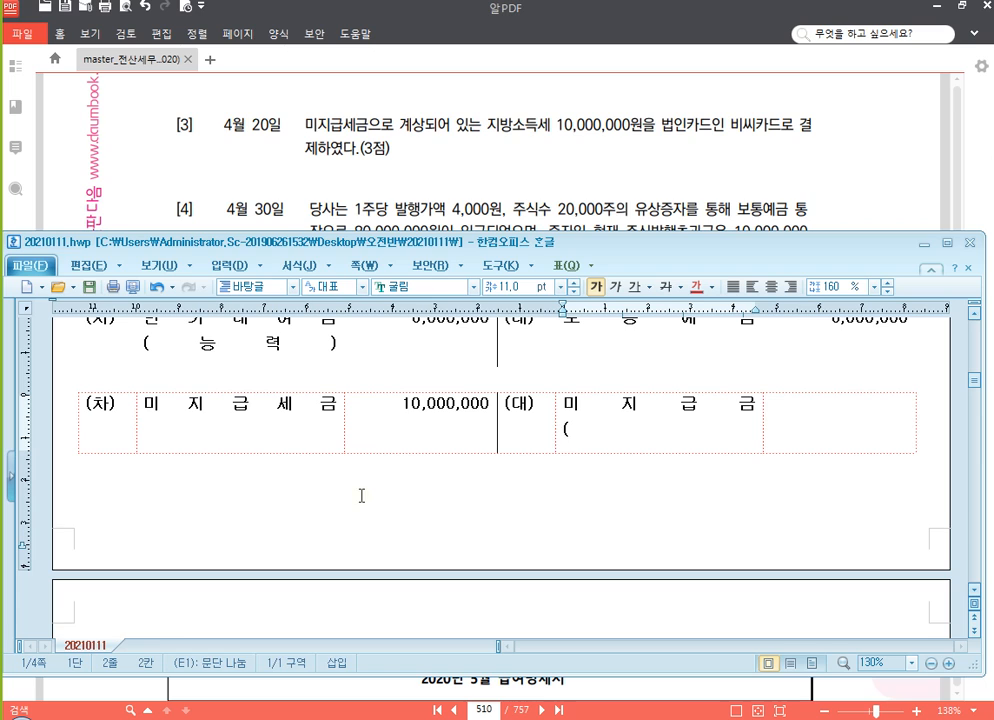
text(비씨카드))
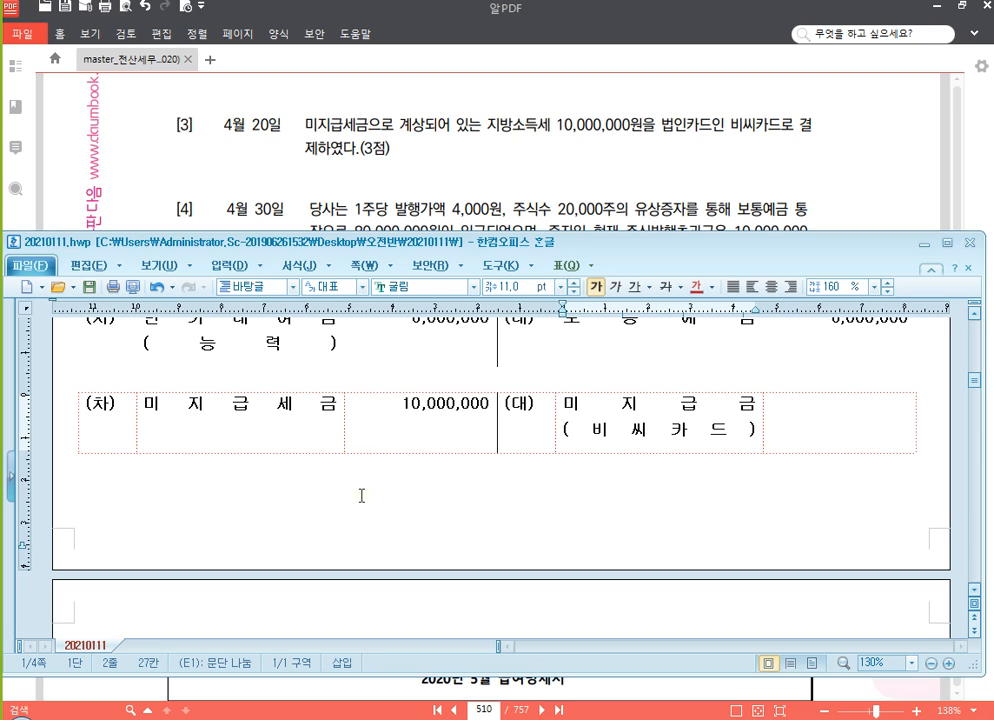
key(Tab)
text(10,000,000)
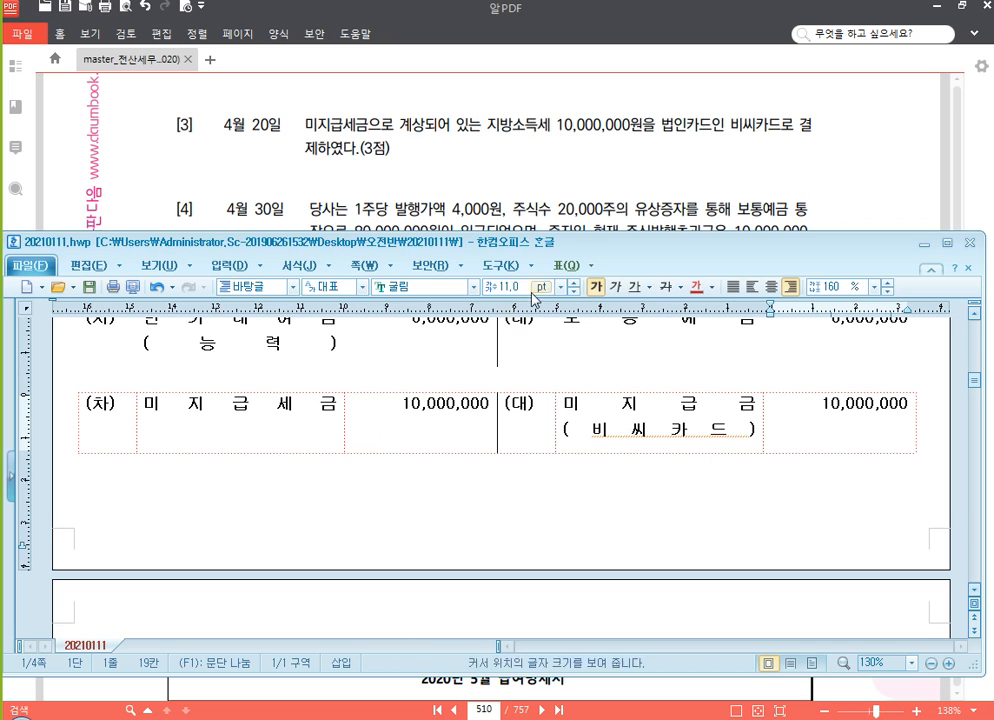
Bring up question [4] in the PDF and paste another blank (차)/(대) table after the third entry in the Hangul document
click(689, 181)
drag(538, 402, 536, 309)
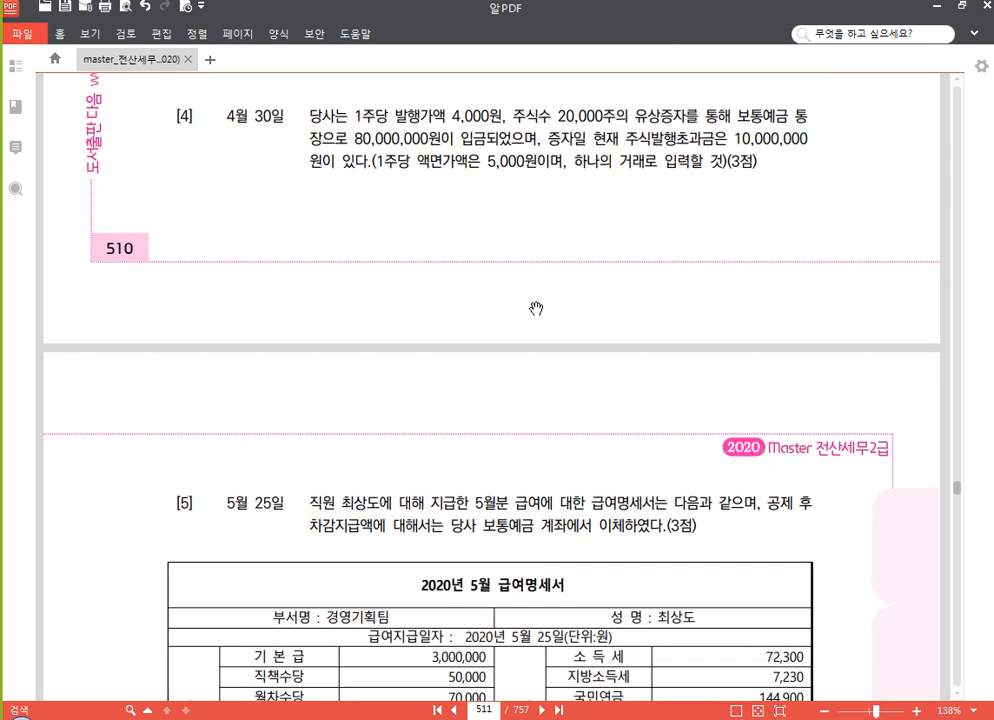
drag(300, 195, 300, 235)
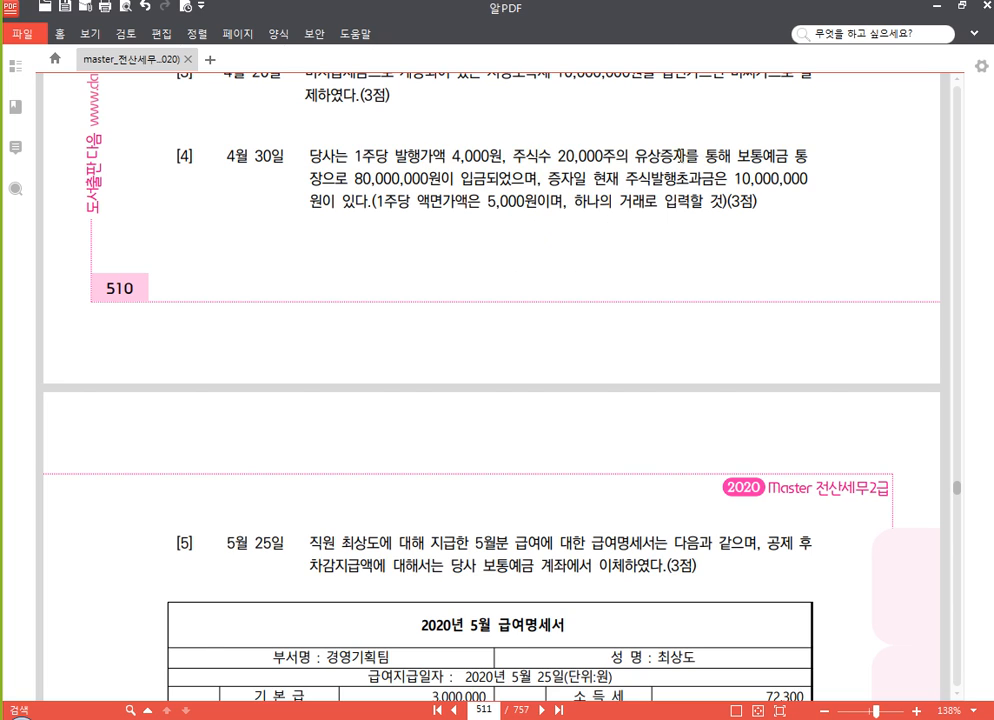
click(681, 155)
drag(432, 431, 433, 422)
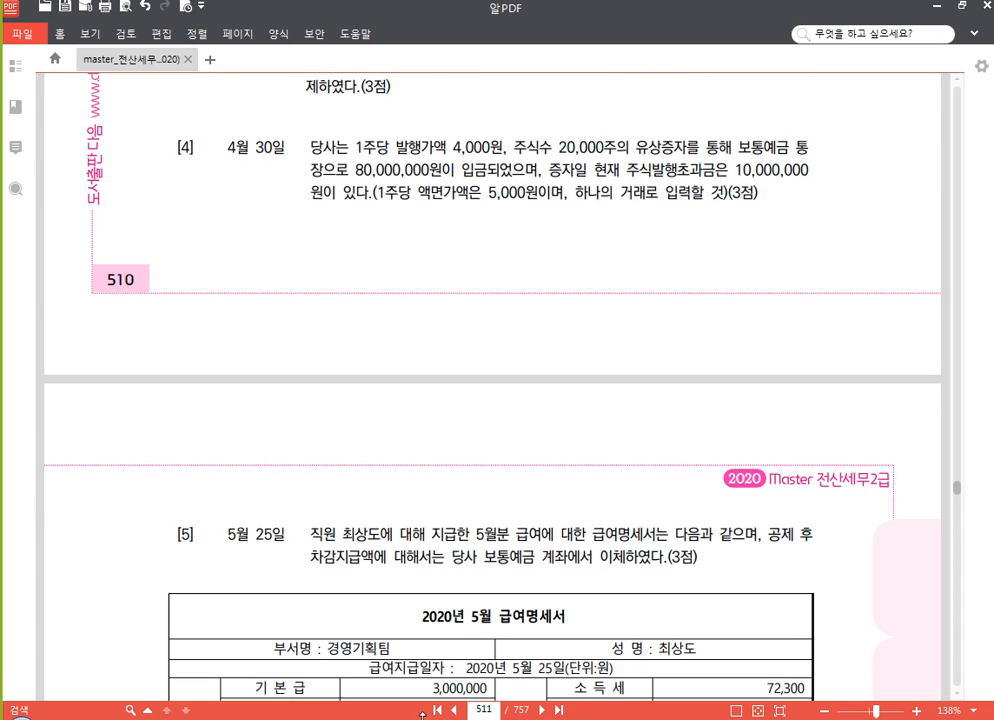
key(alt+Tab)
click(408, 476)
scroll(388, 510, down, 2)
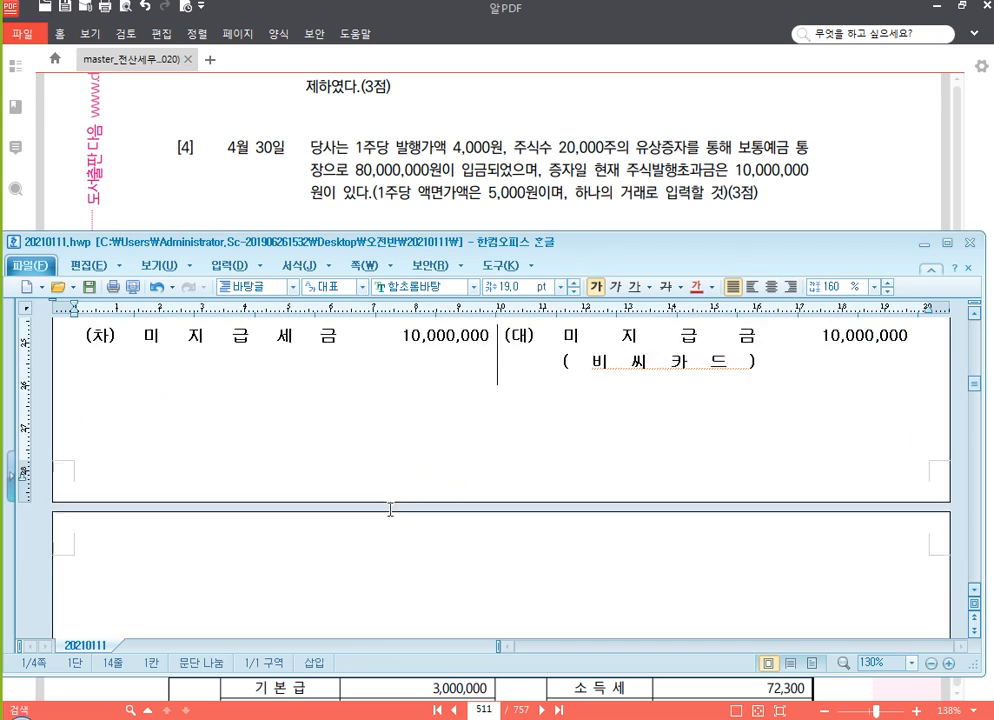
text((차)			(대))
scroll(420, 499, down, 2)
Enter the credit account 자본금 with the amount 100,000,000 in the fourth journal table
click(572, 390)
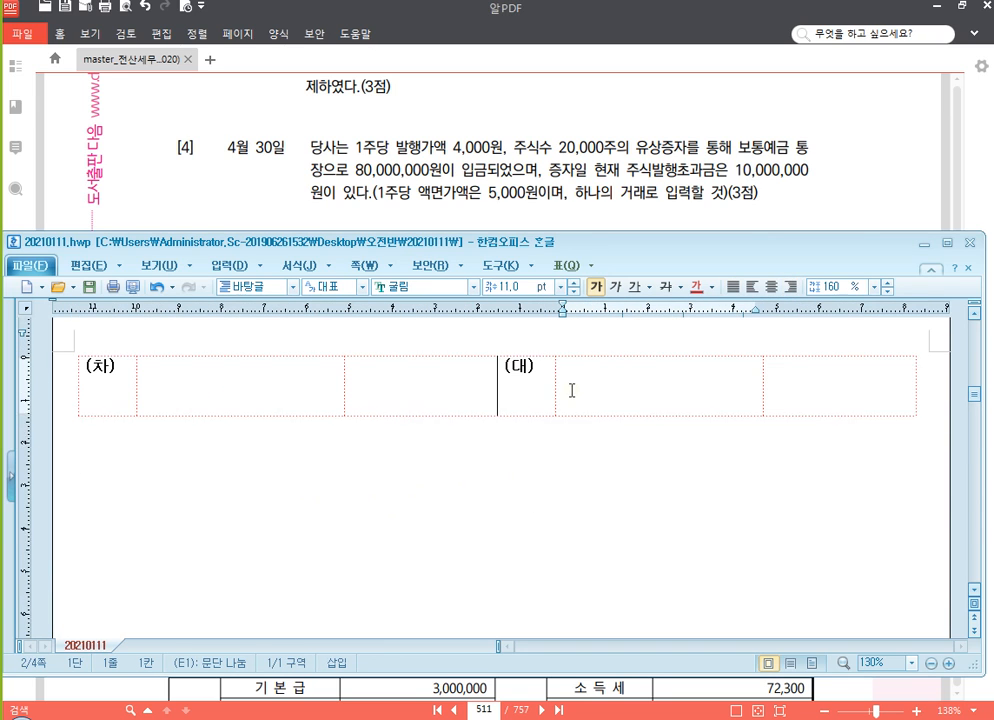
text(자본금)
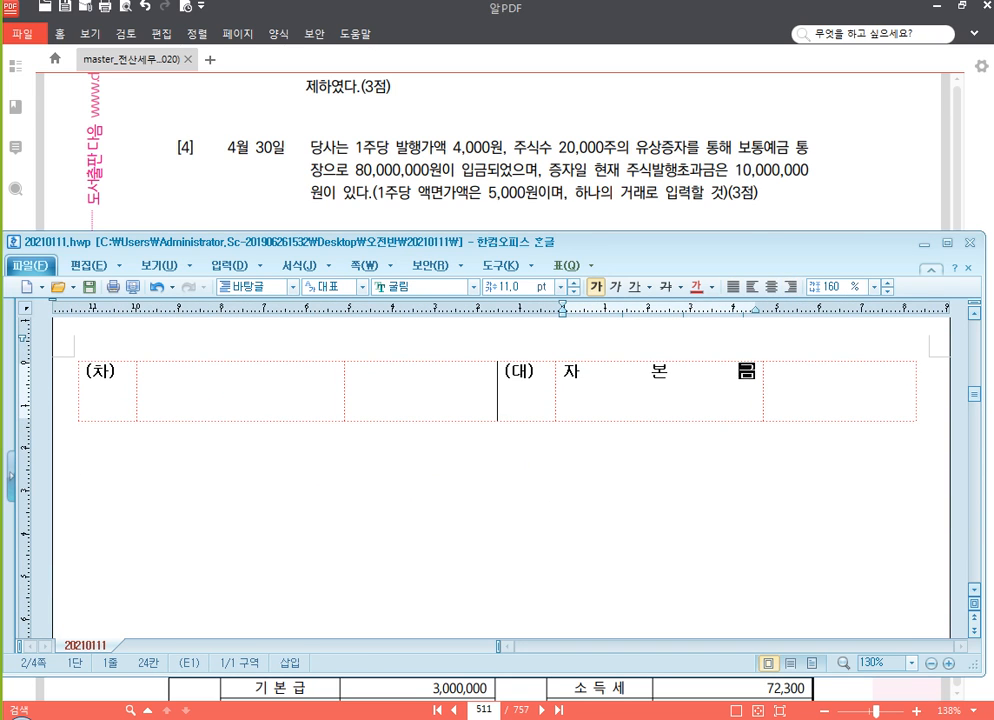
key(Tab)
text(100,000,0000)
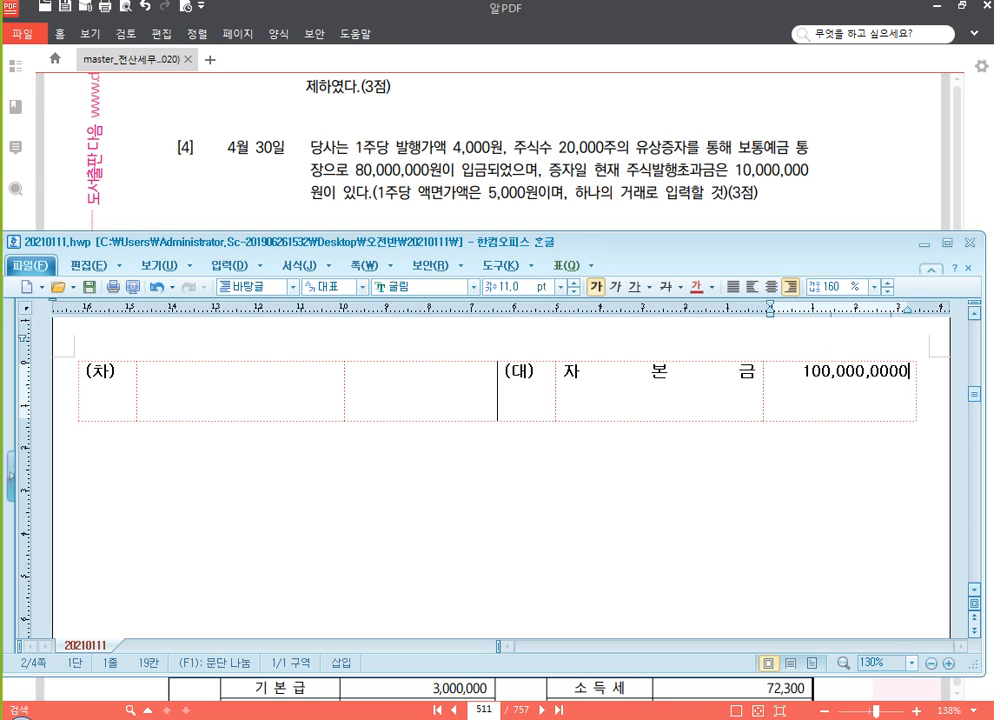
key(BackSpace)
Enter the debit account 보통예금 with the amount 80,000,000 in the fourth journal table
click(296, 390)
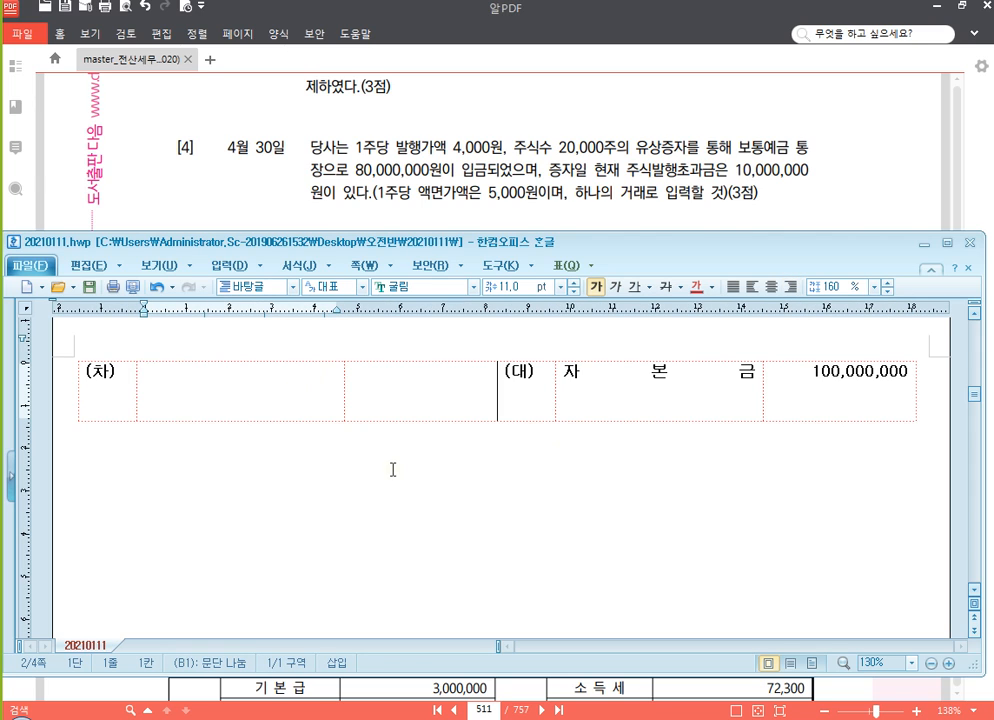
text(보통예금)
key(Tab)
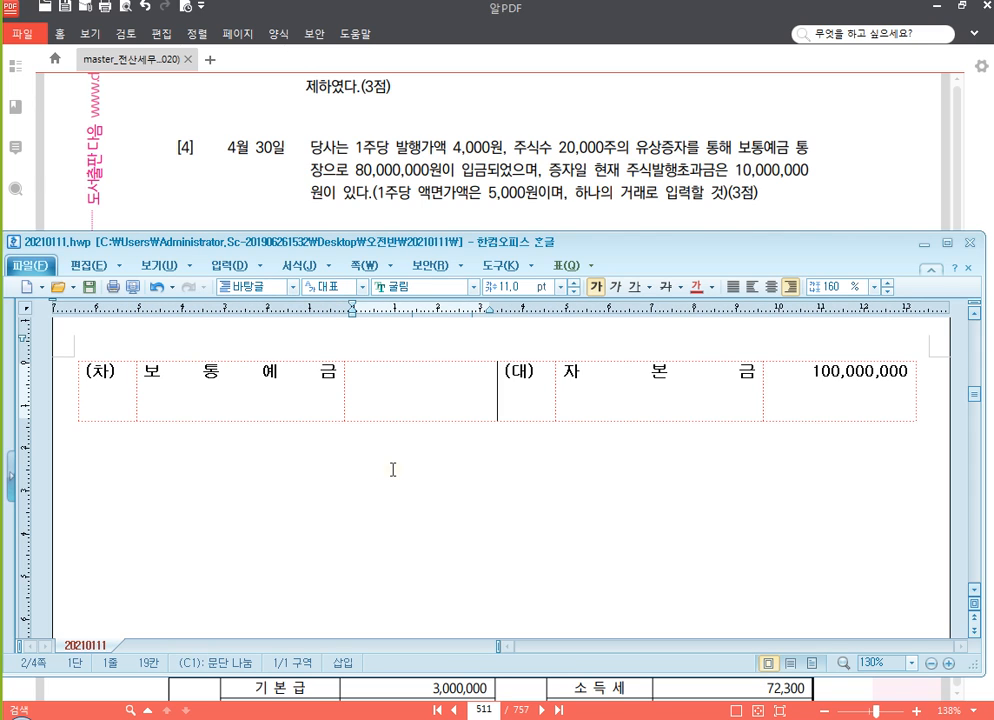
text(80,000,000 )
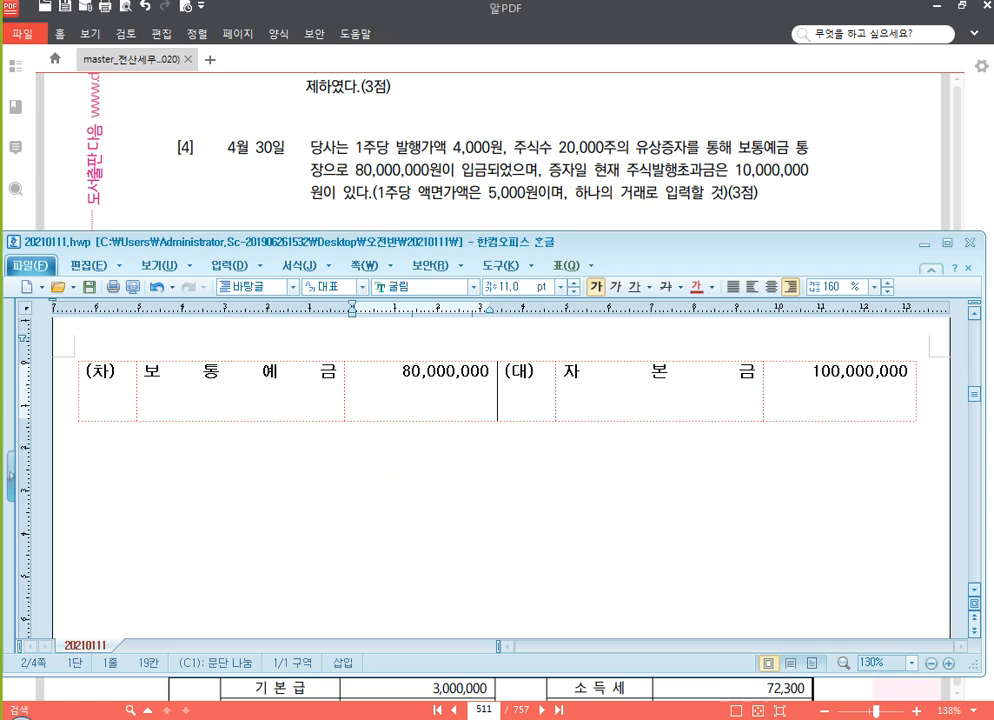
text(10,000,000)
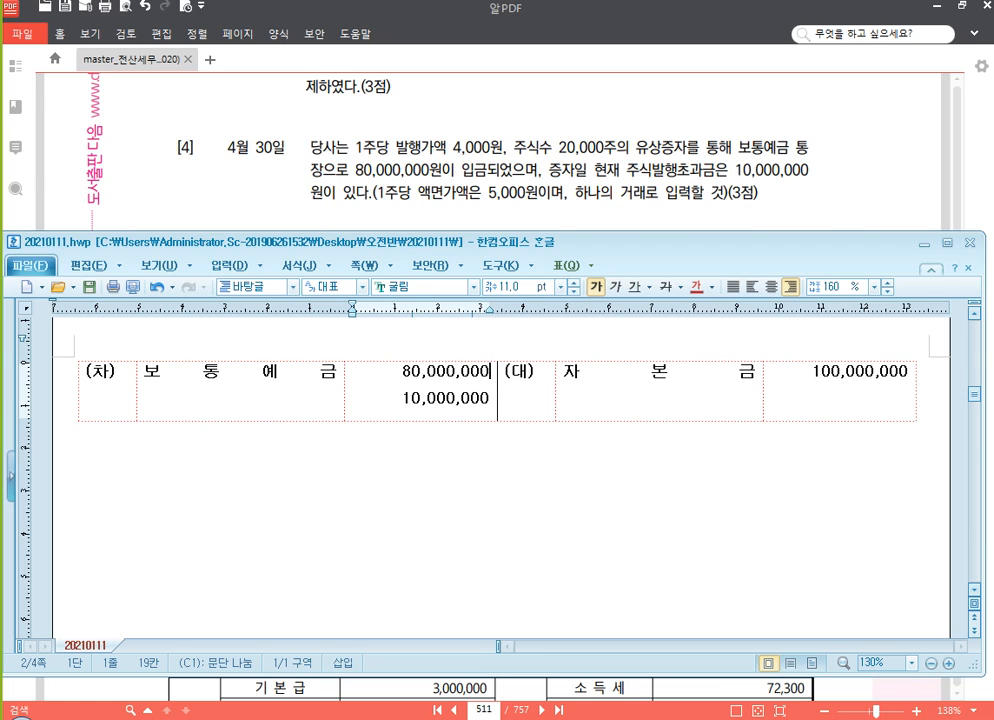
Add 주식발행초과금 with the amount 10,000,000 as the second debit line, below 보통예금
key(Home)
key(Left)
key(Return)
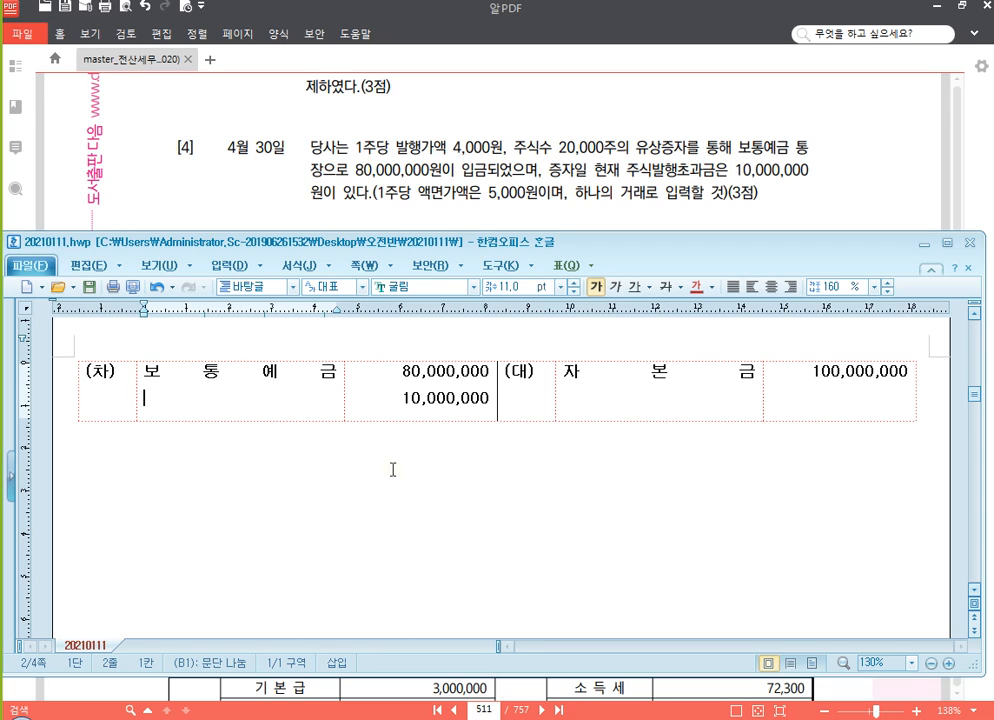
text(주식발행초고)
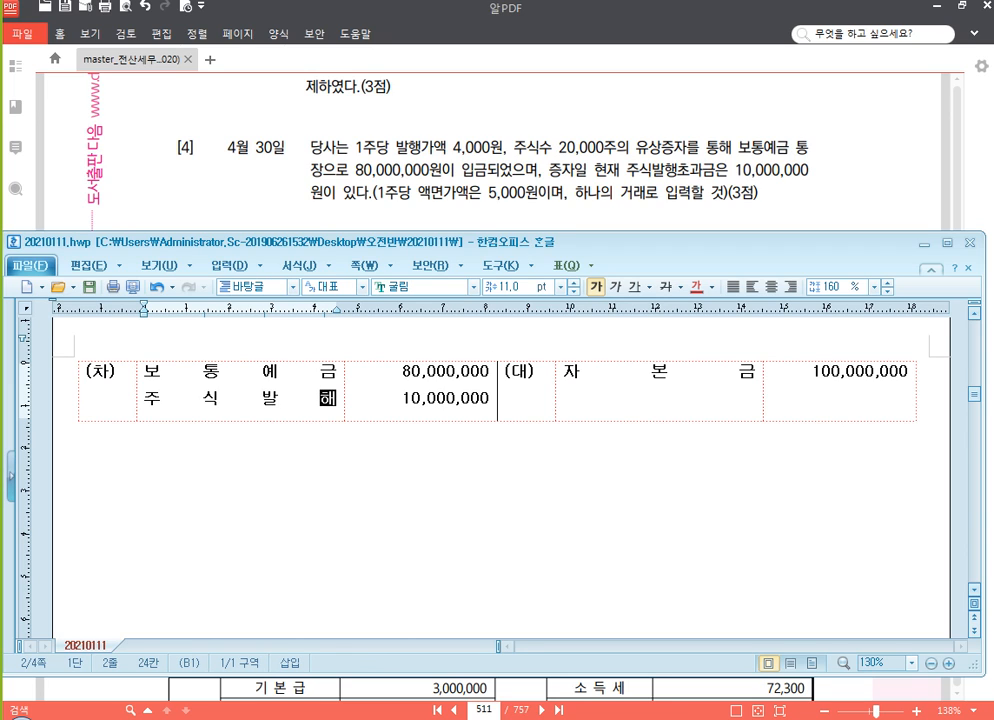
text(과금)
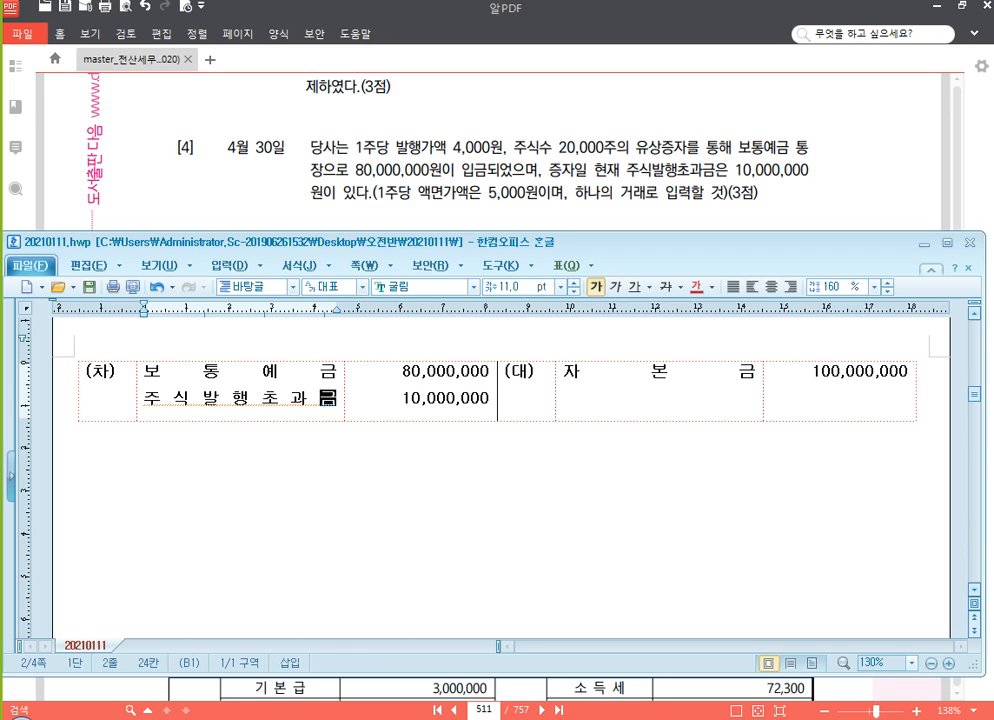
Add 주식할인발행차금 with the amount 10,000,000 as the third debit line of the fourth journal table
key(Return)
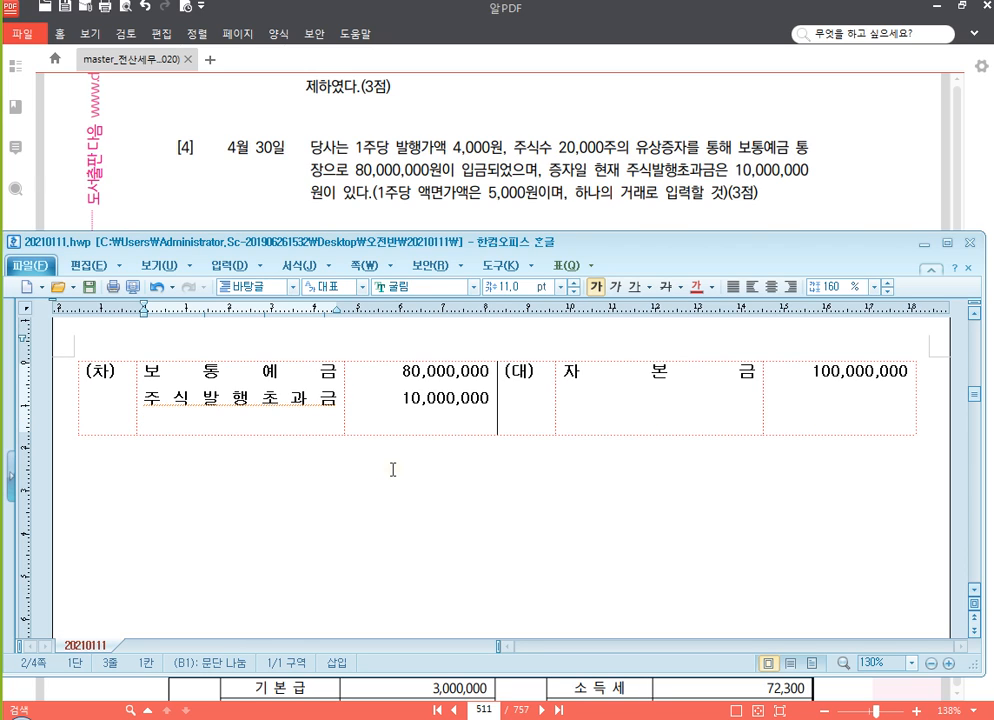
text(주식할인바)
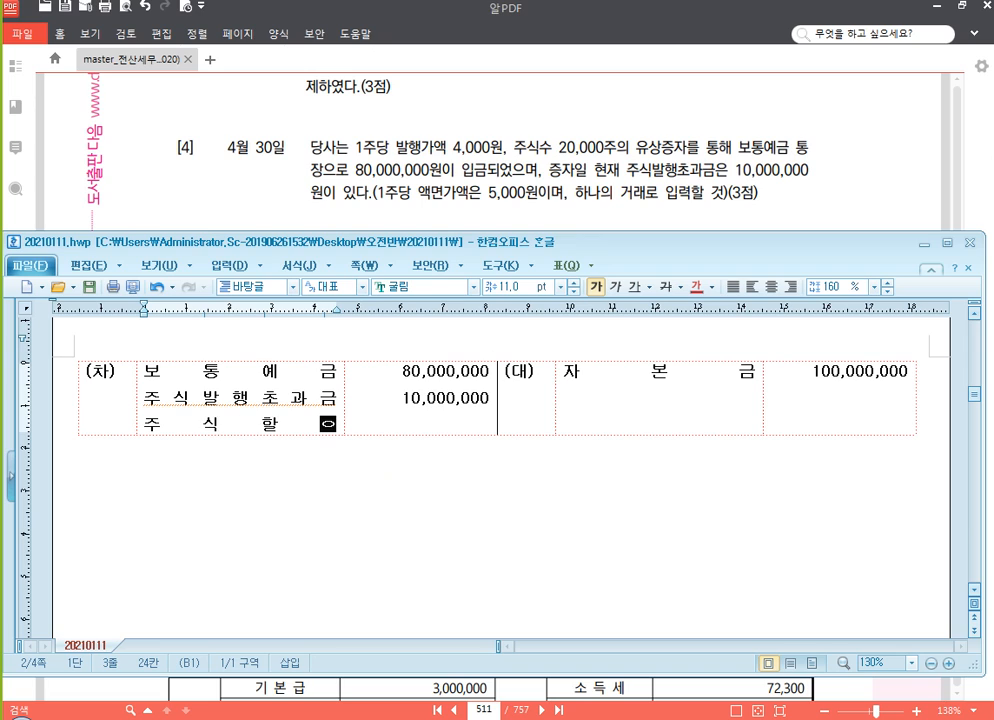
text(발행차금)
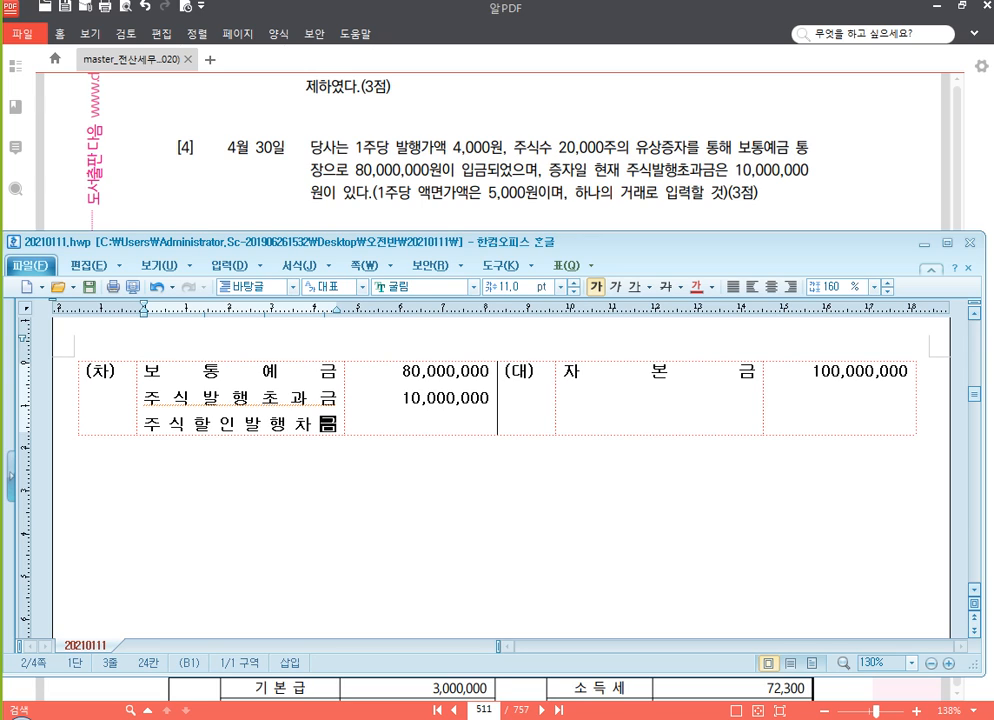
key(Tab)
key(Down)
text(1)
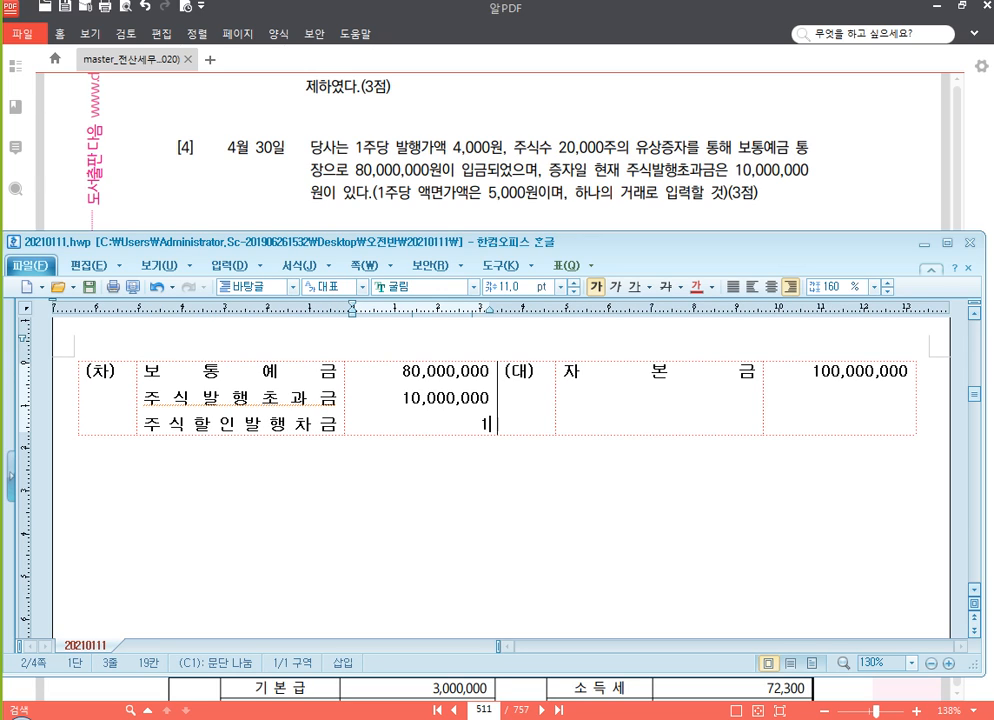
text(0,000,000)
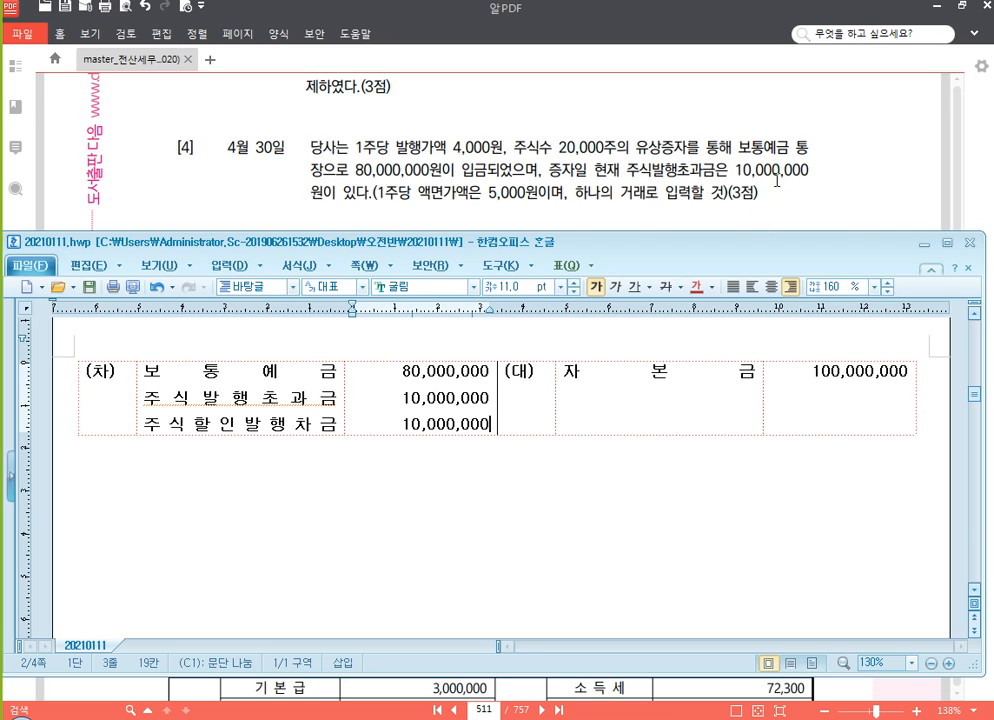
Read through question [5] in the PDF and paste another blank (차)/(대) table below the fourth entry in the Hangul document
click(825, 197)
scroll(810, 536, down, 3)
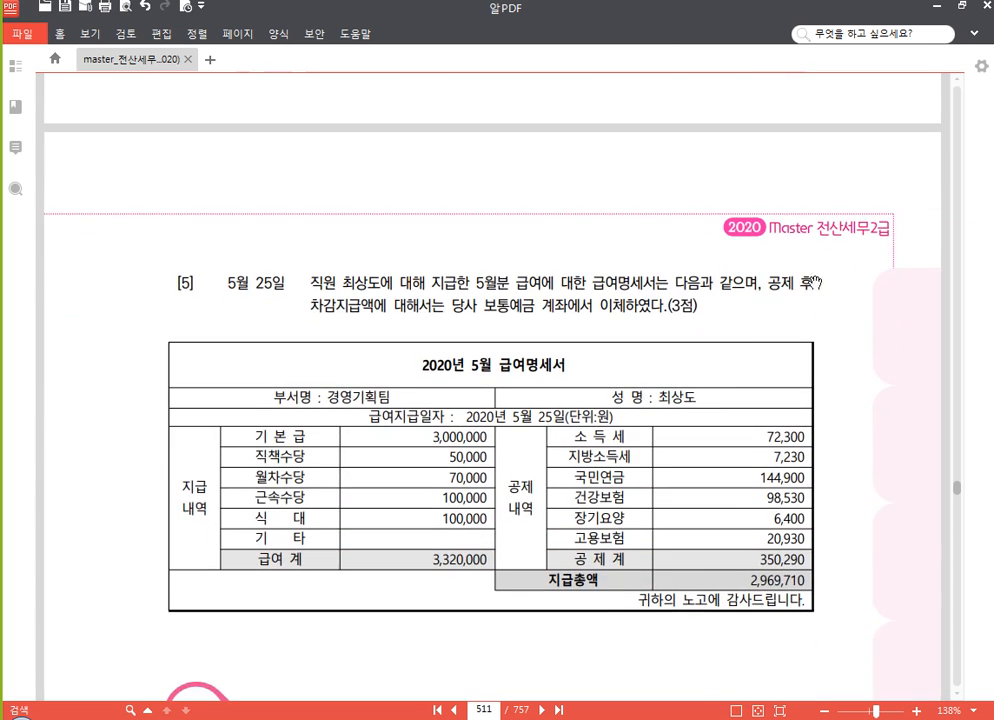
scroll(815, 283, down, 3)
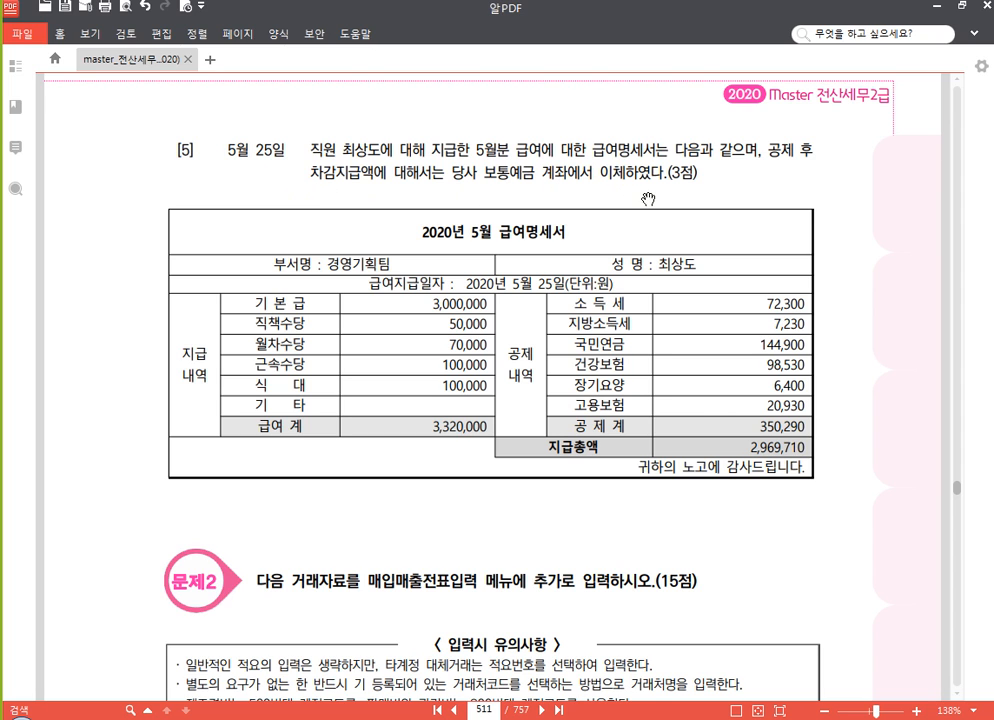
scroll(720, 290, down, 1)
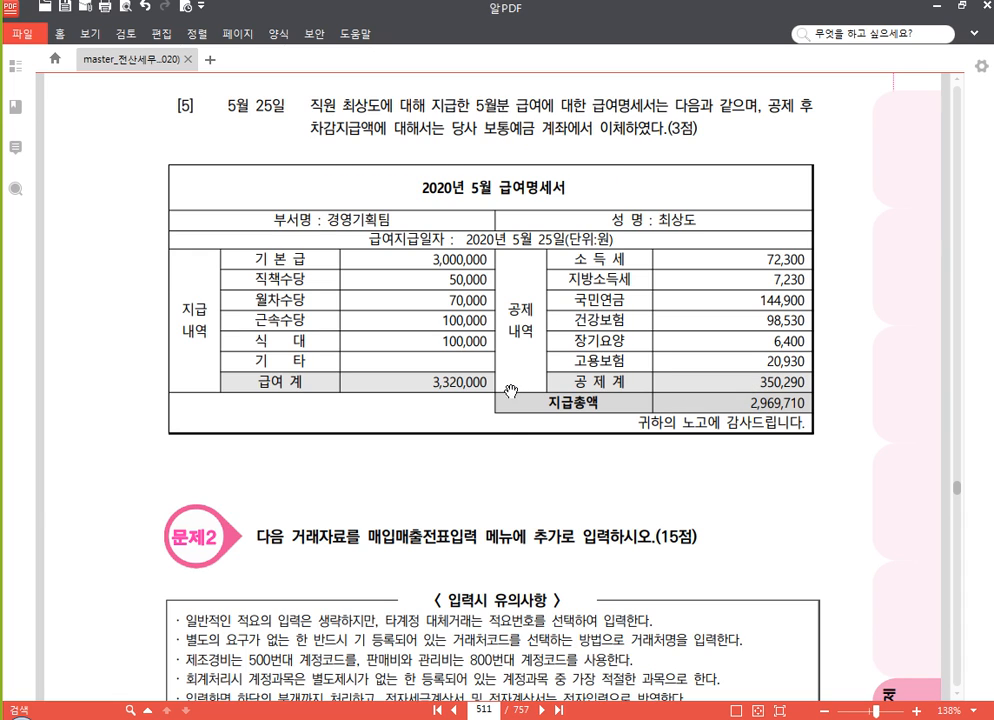
scroll(529, 372, down, 3)
scroll(529, 372, down, 2)
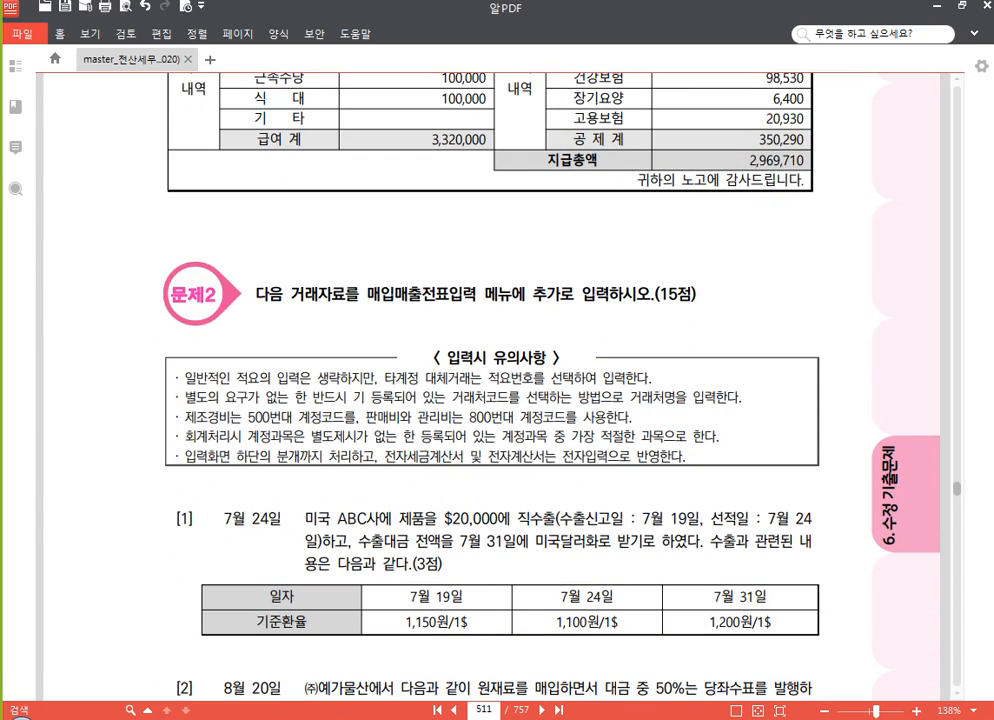
key(alt+Tab)
click(266, 473)
text((차)	(대))
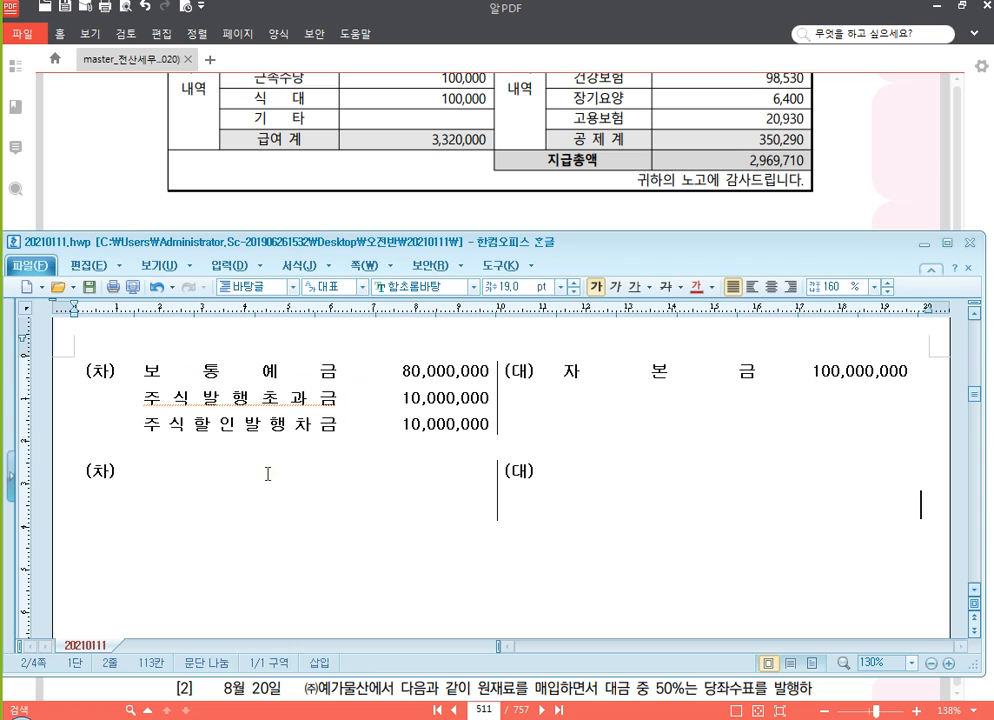
Enter the debit account 급여 with the amount 3,320,000 in the fifth journal table and note (800) beneath the account name
click(203, 479)
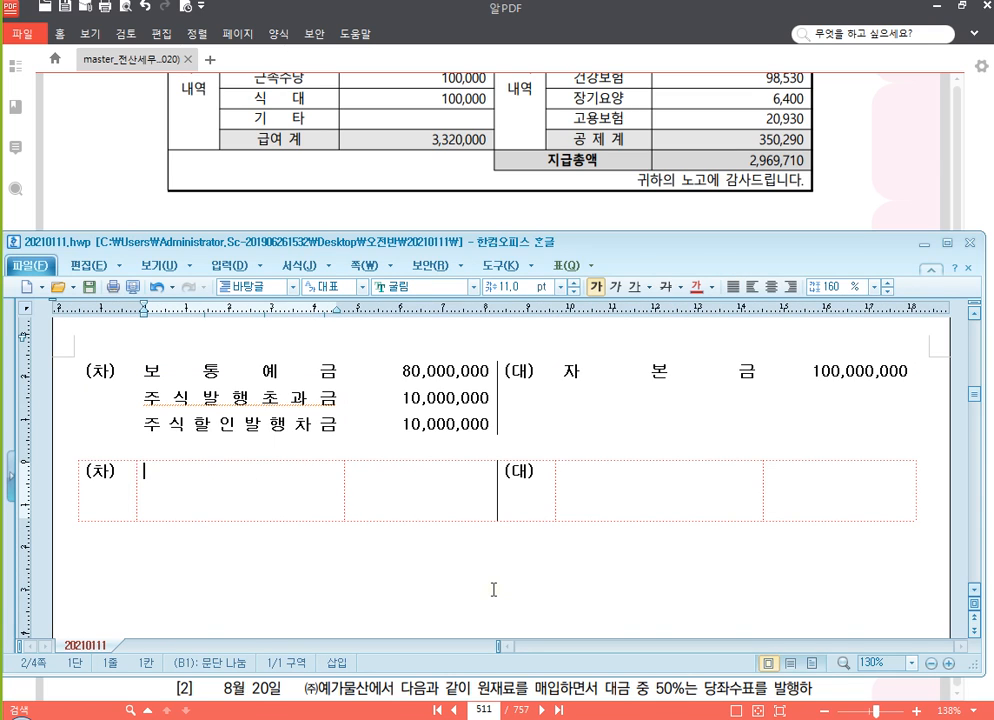
text(급여)
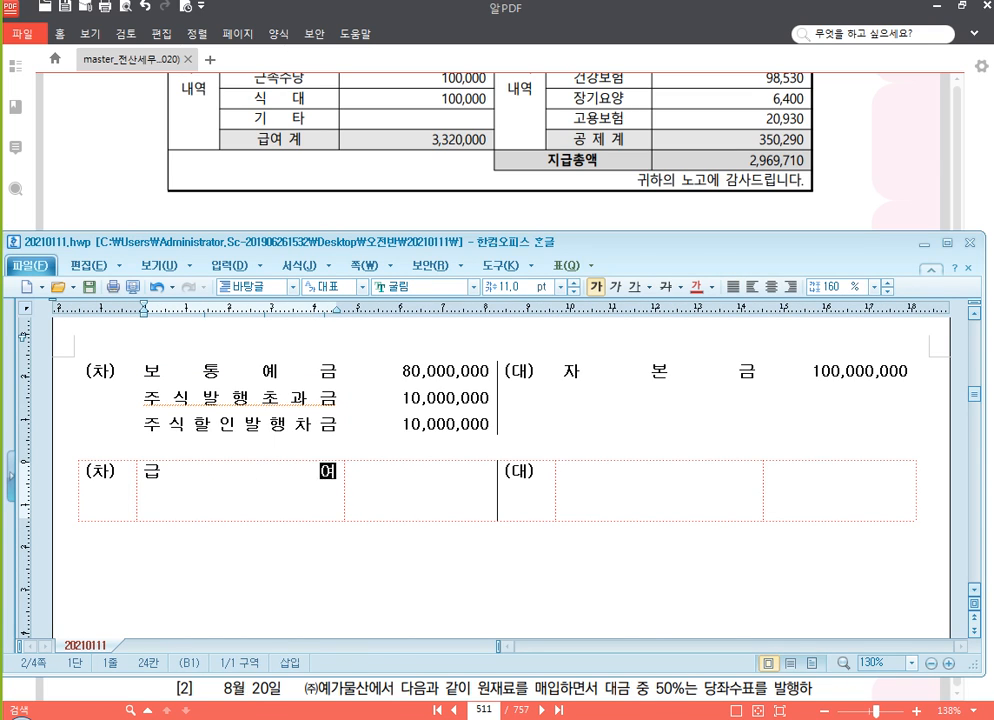
key(Tab)
text(3,320,000)
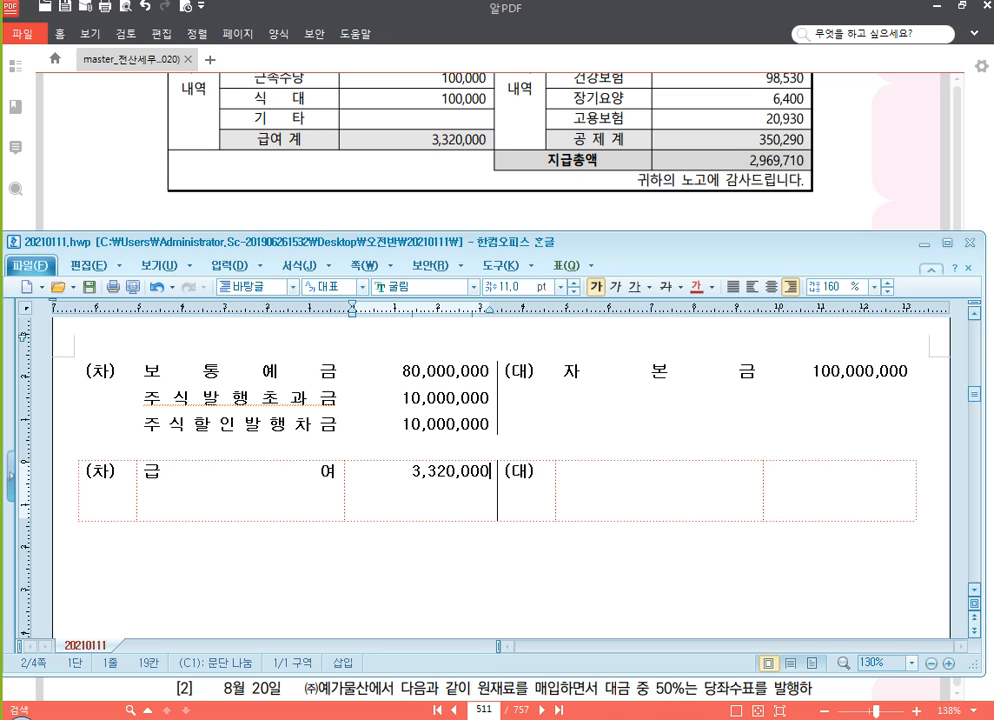
key(Home)
key(Left)
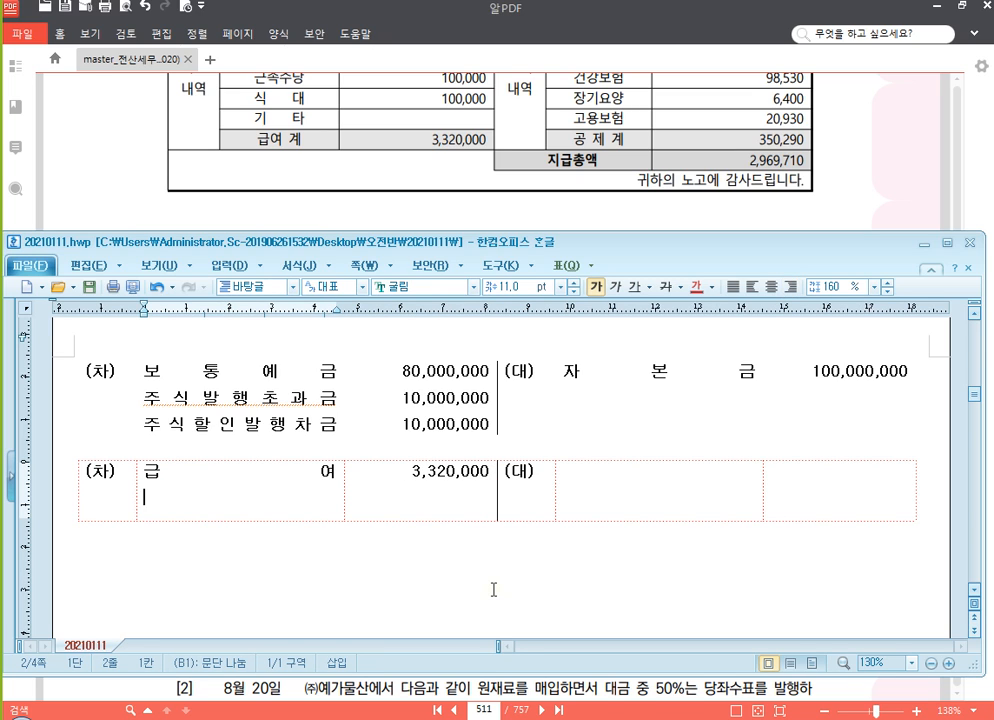
text((800))
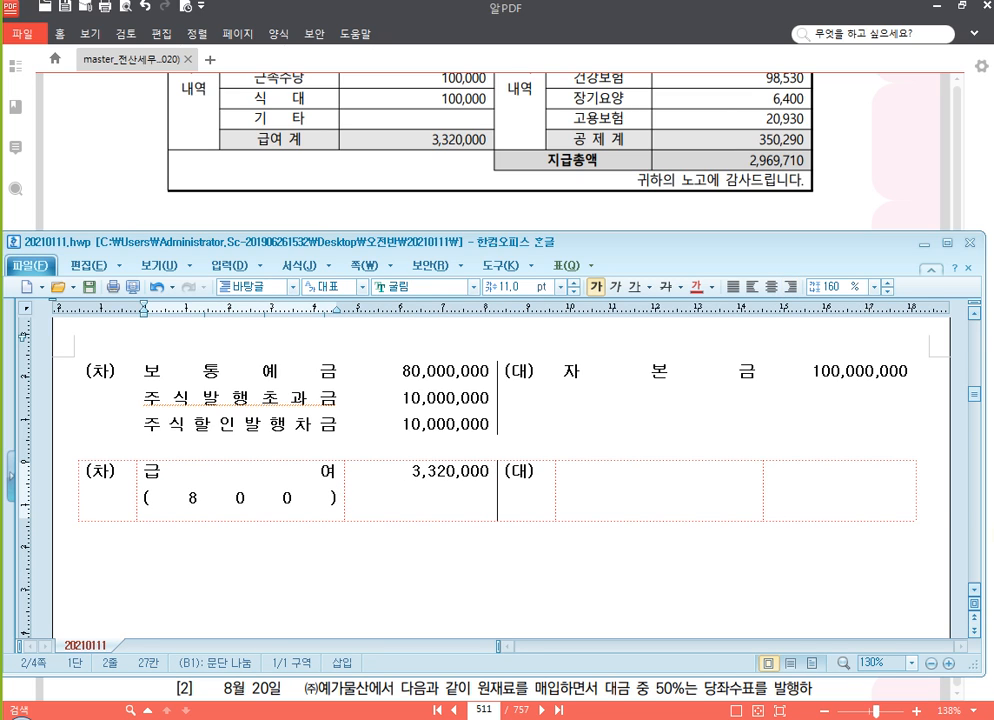
Enter the credit account 예수금 with the amount 350,290 in the fifth journal table
click(650, 480)
text(예수금)
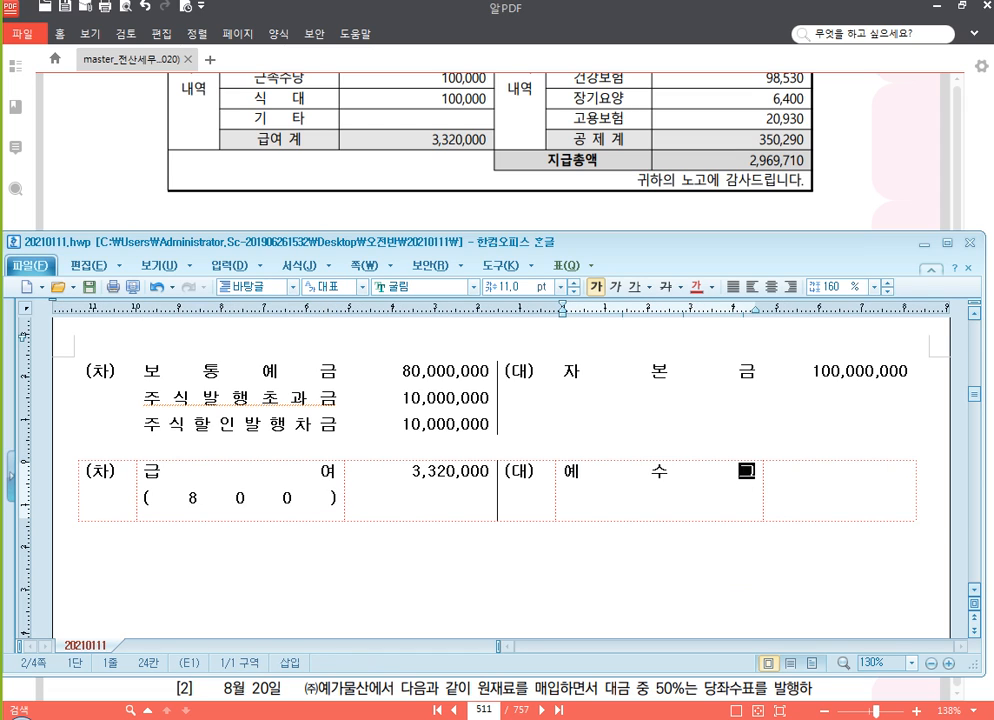
key(Tab)
text(350,)
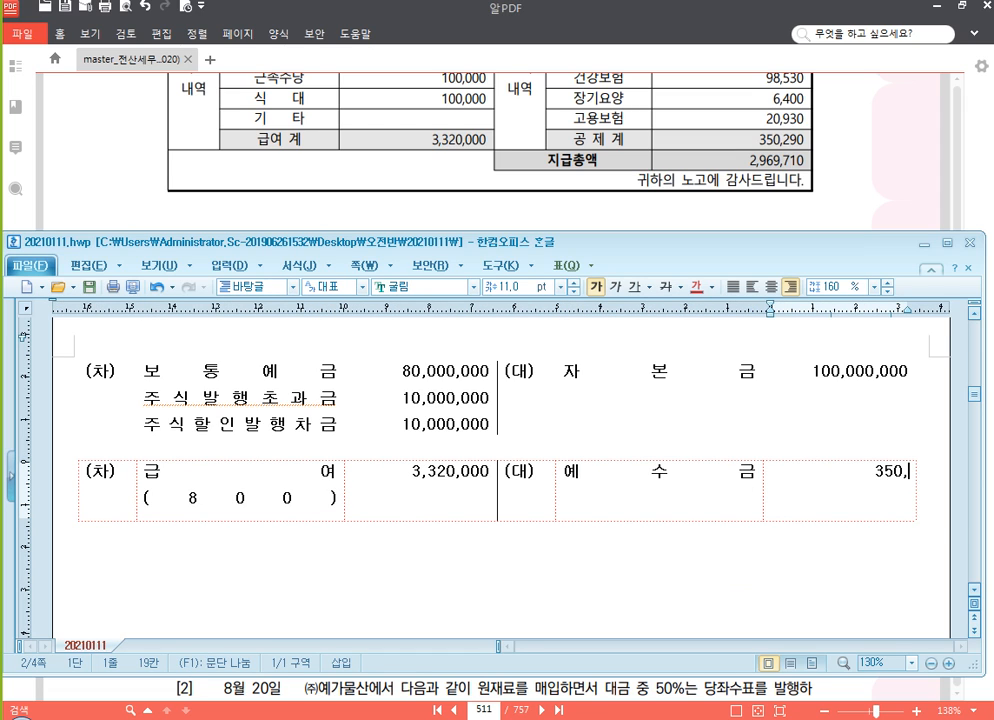
text(290 2,9)
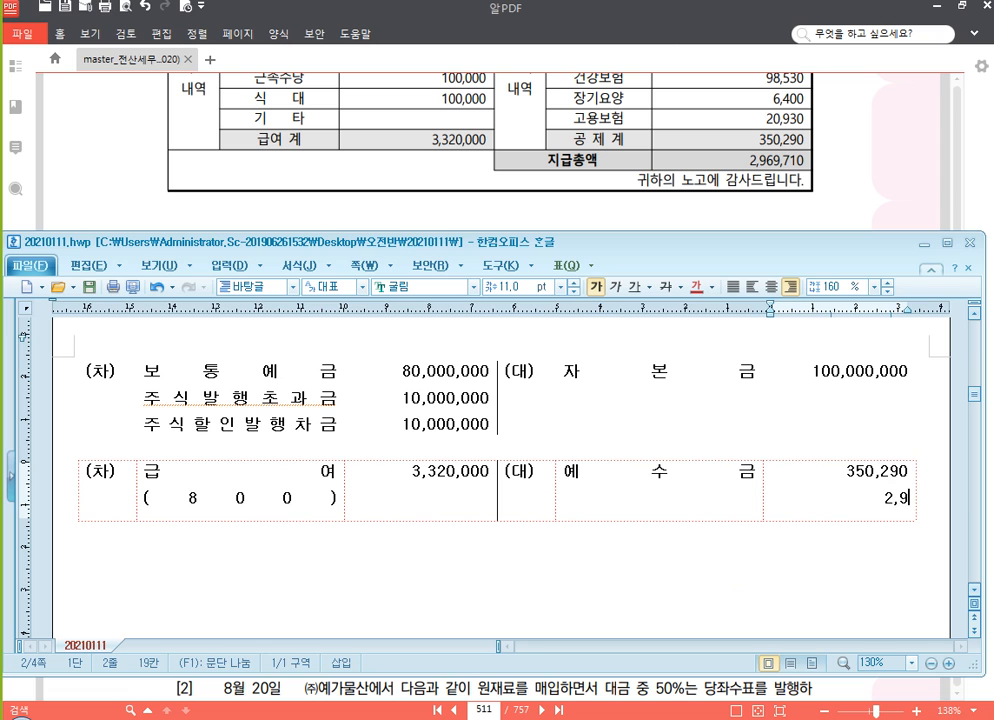
text(69,710)
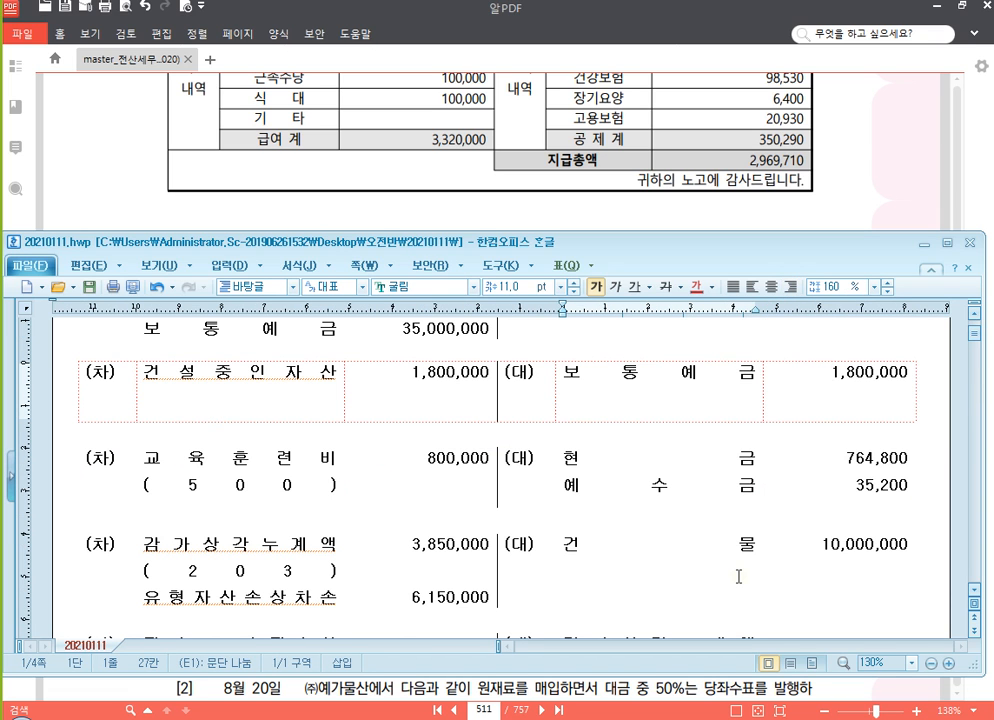
Add 보통예금 with the amount 2,969,710 as the second credit line, below 예수금
scroll(740, 560, down, 15)
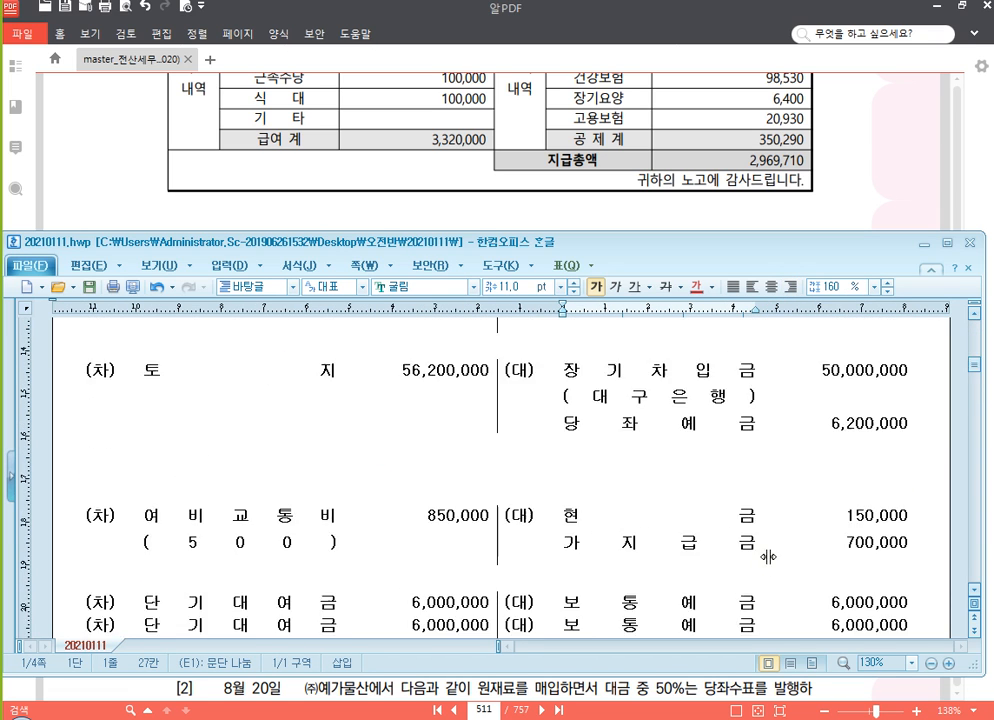
scroll(746, 508, up, 5)
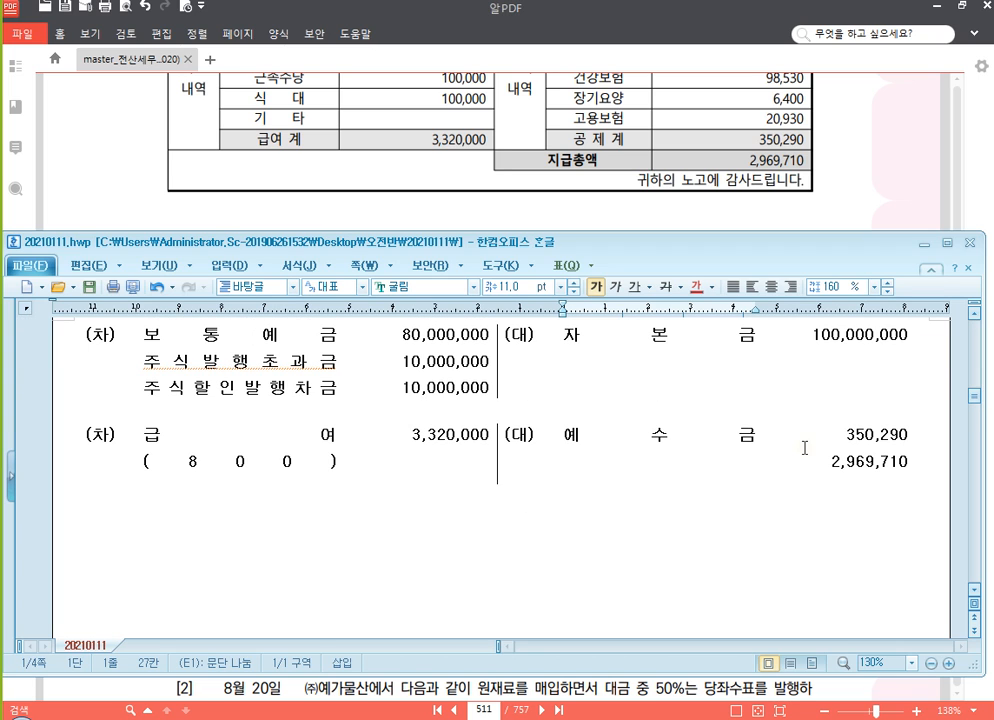
click(742, 469)
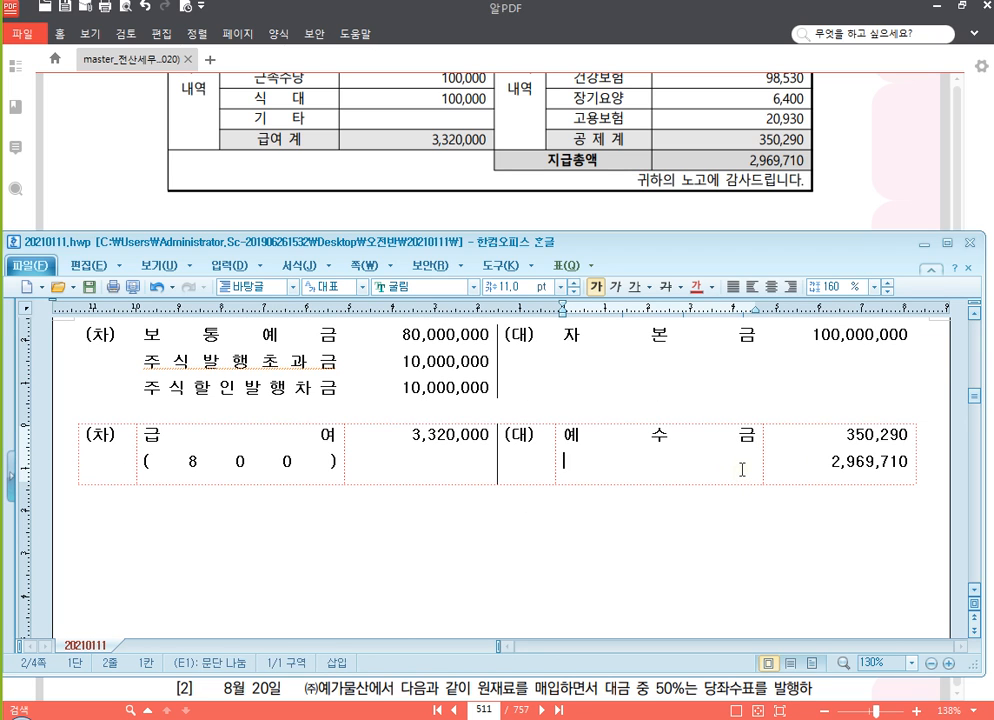
text(베)
key(BackSpace)
text(보통예금)
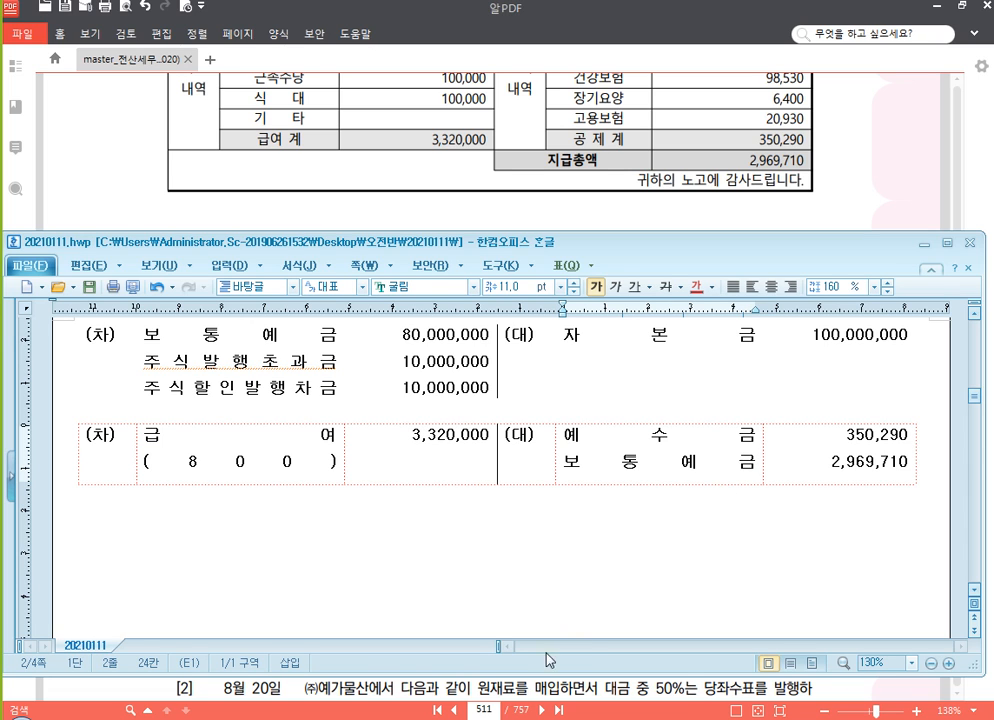
Switch to KcLep and open 일반전표입력 for month 01 of 2020
key(alt+Tab)
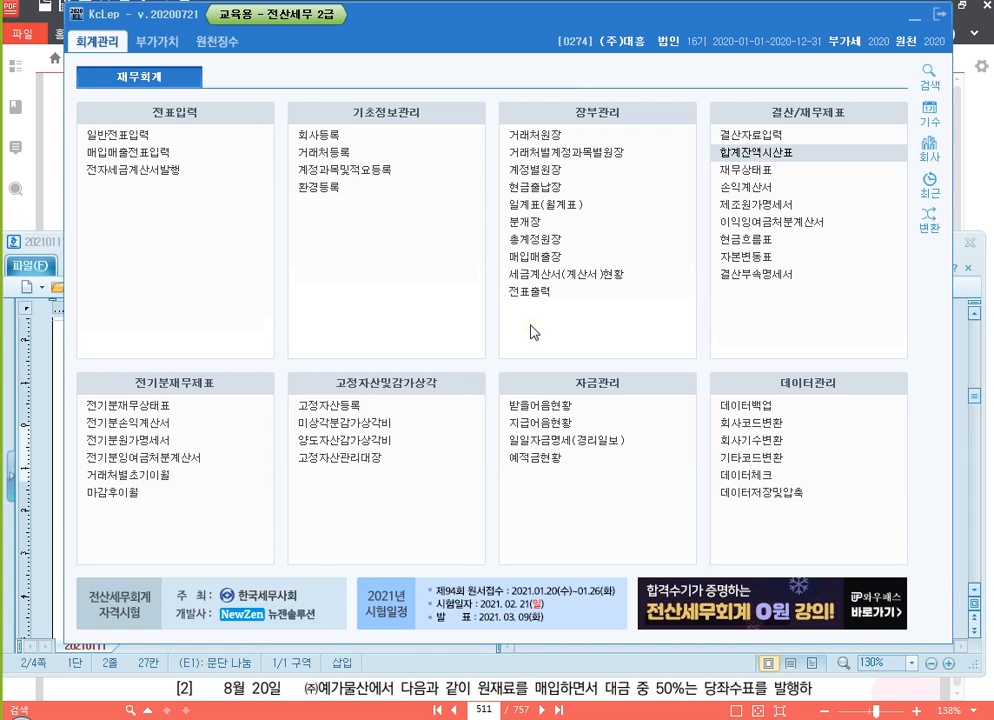
click(175, 141)
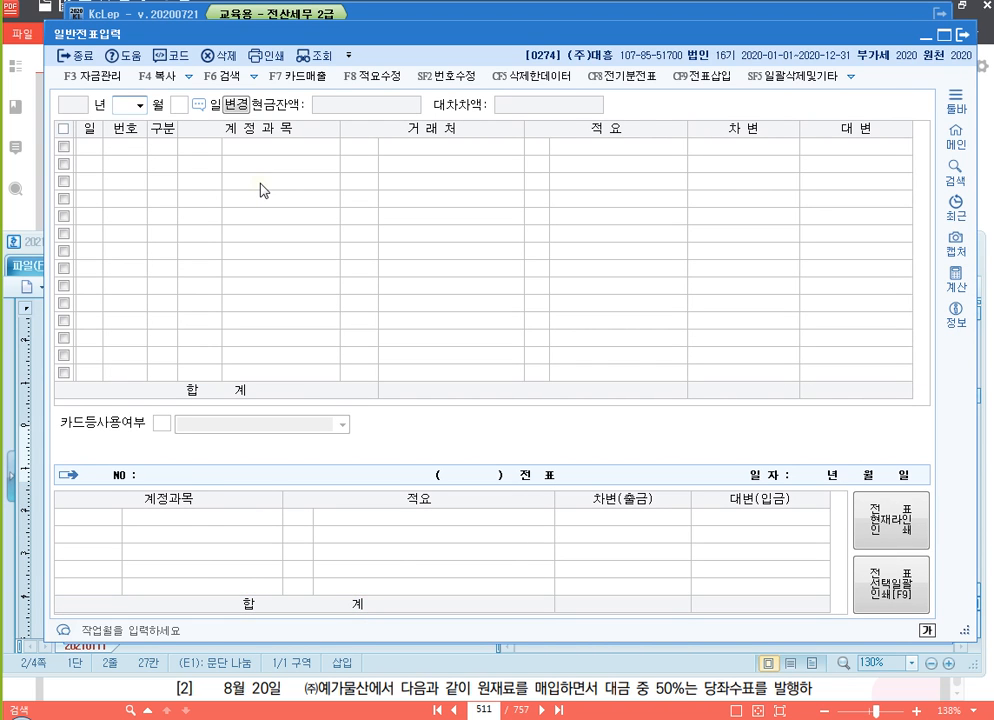
text(01)
key(Return)
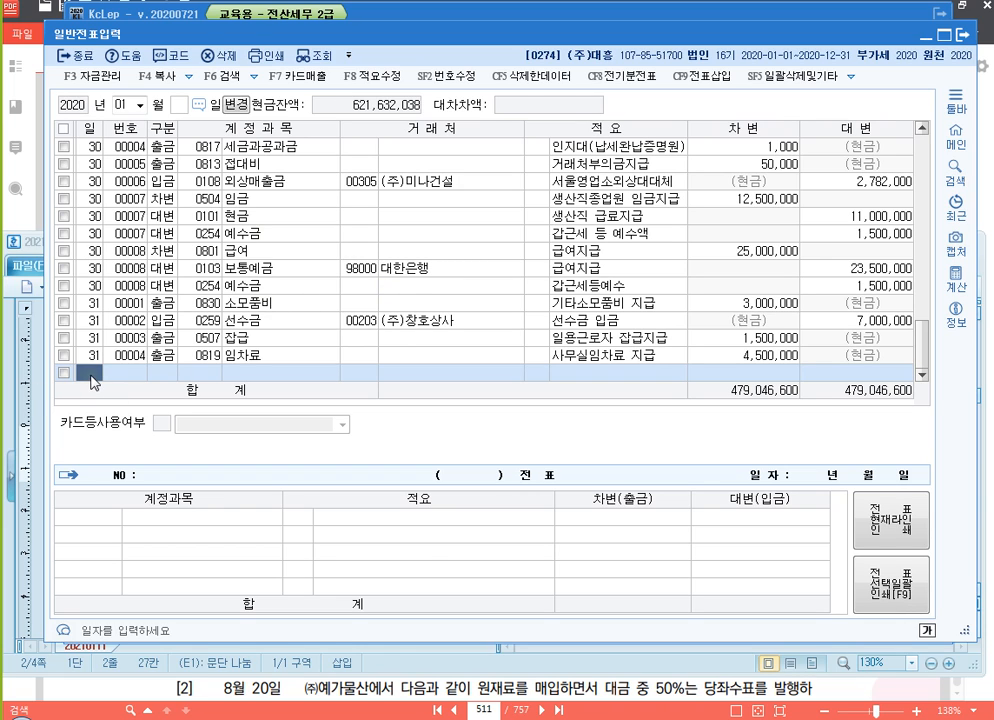
Restrict the slip entry screen to day 11 of month 01
click(180, 105)
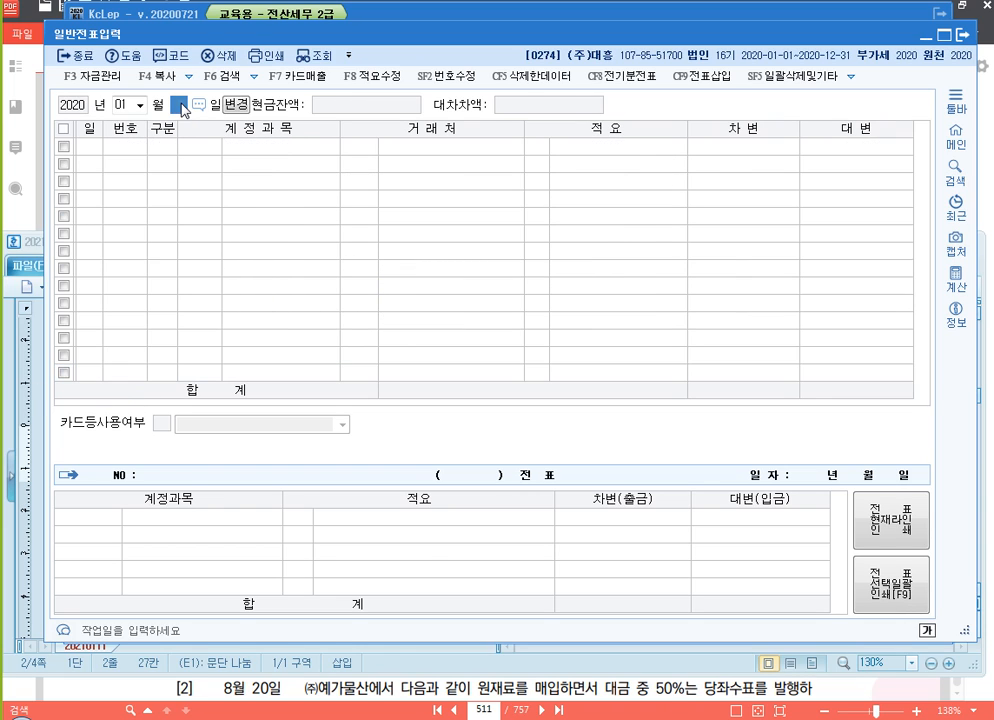
text(11)
key(Return)
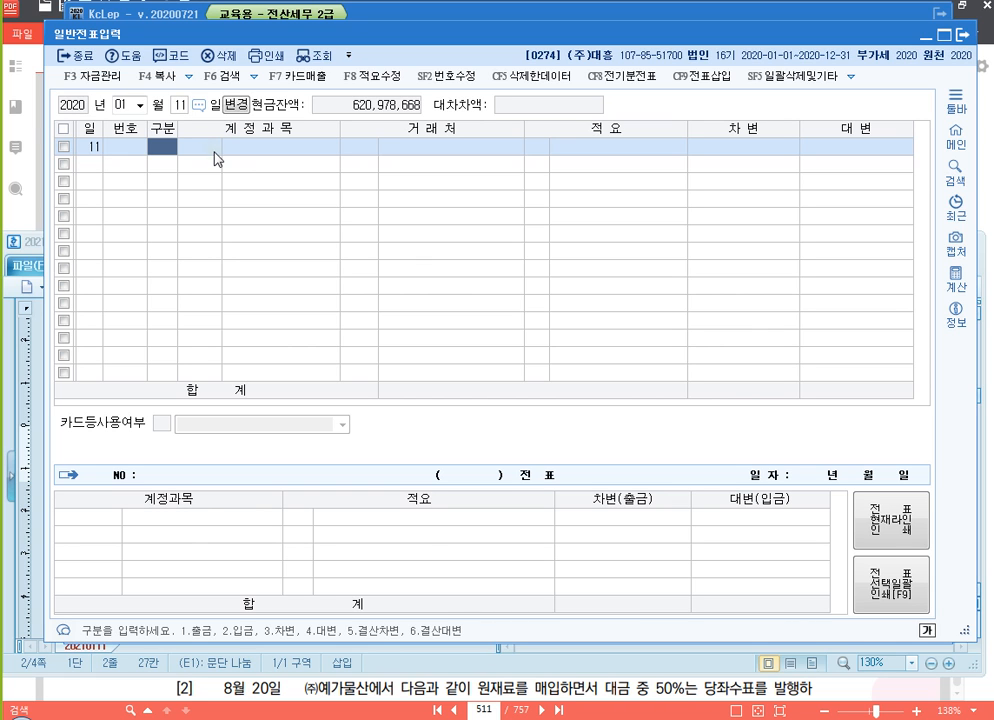
Change the slip entry screen to a month range and set it from 01 to 12 of 2020
click(238, 106)
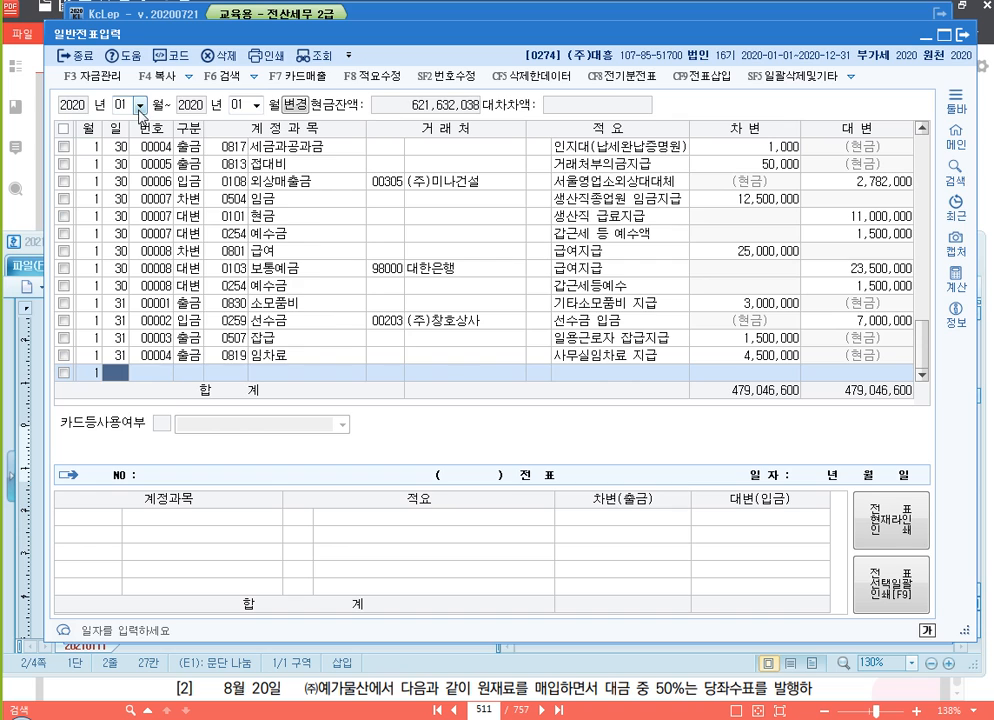
click(240, 105)
text(12)
key(Return)
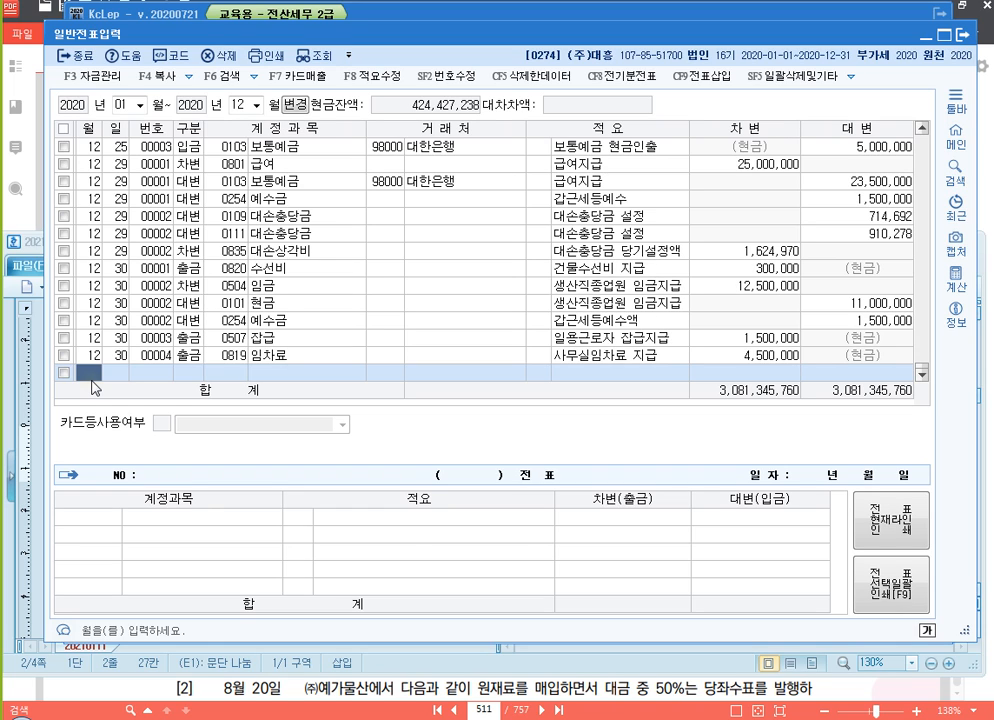
Enter a debit line dated January 11 for 여비교통비 (0512) with the amount 850,000
text(1)
key(Return)
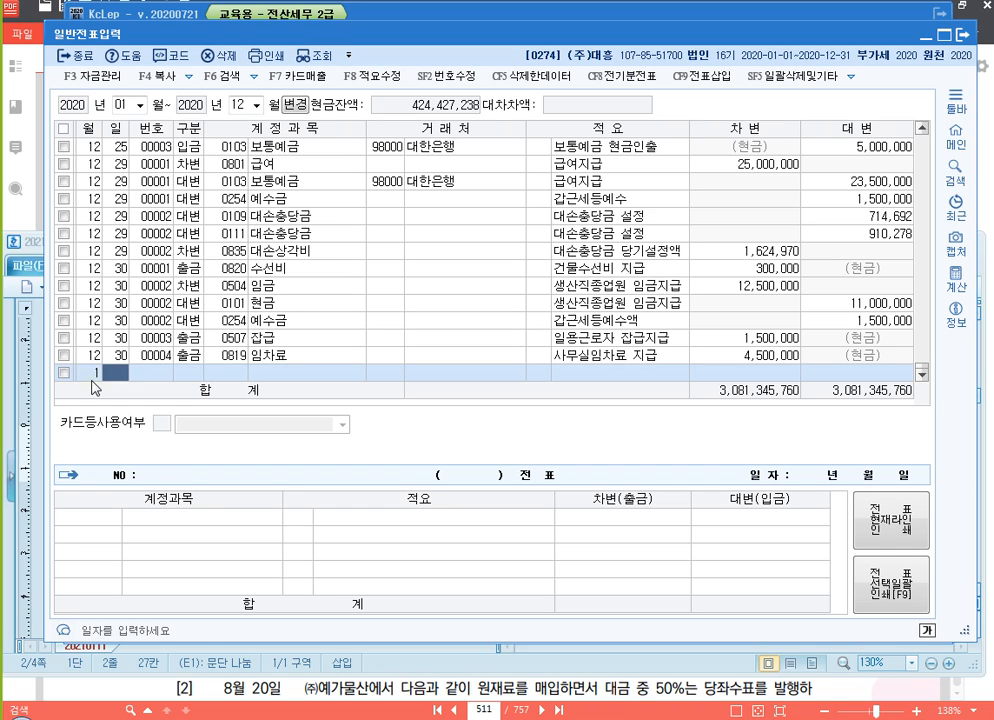
text(11)
key(Return)
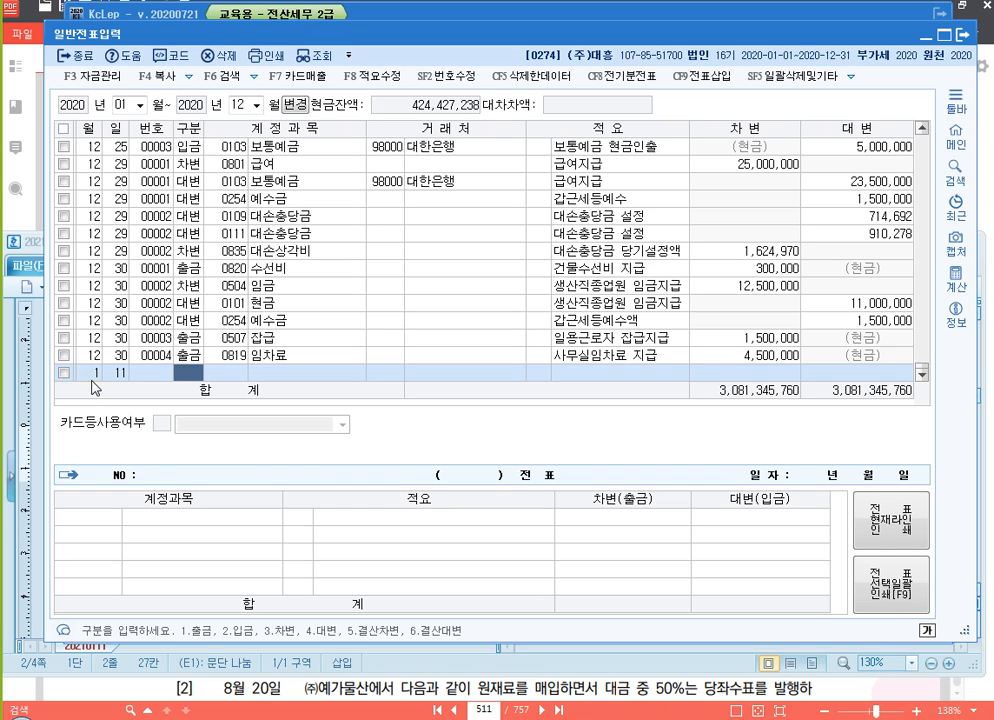
text(3)
key(Return)
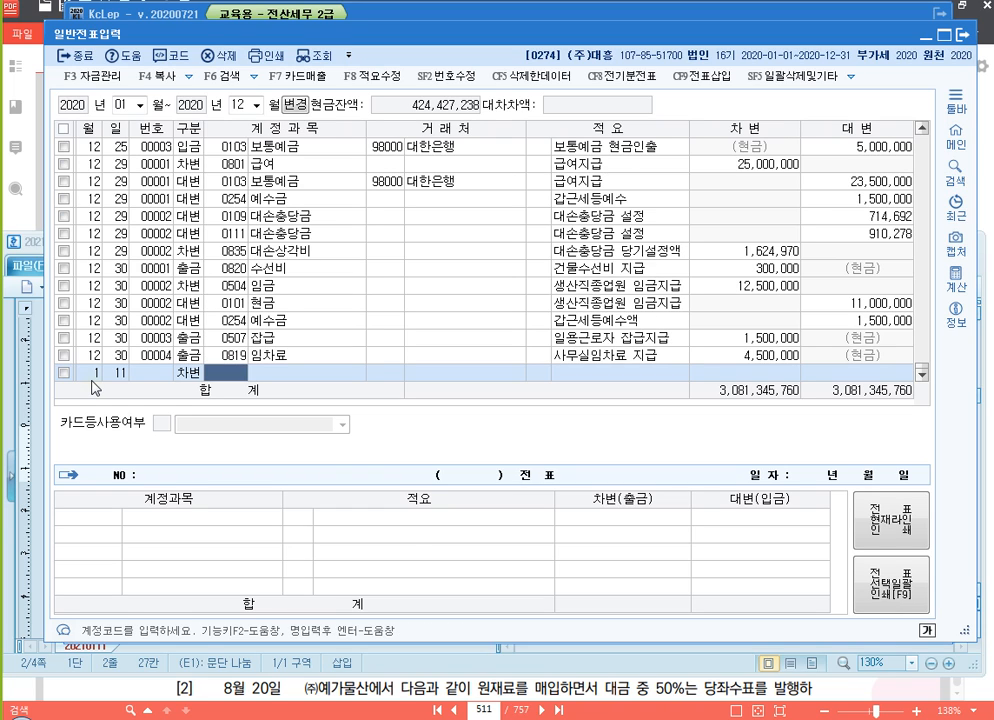
text(0512)
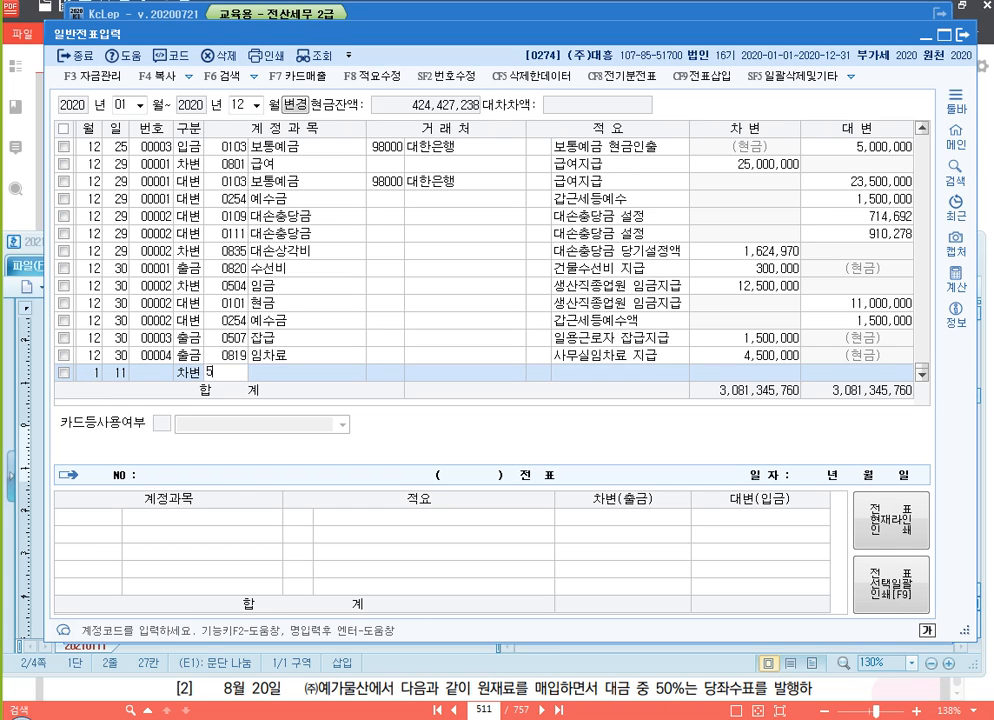
key(Return)
key(Return)
key(Return)
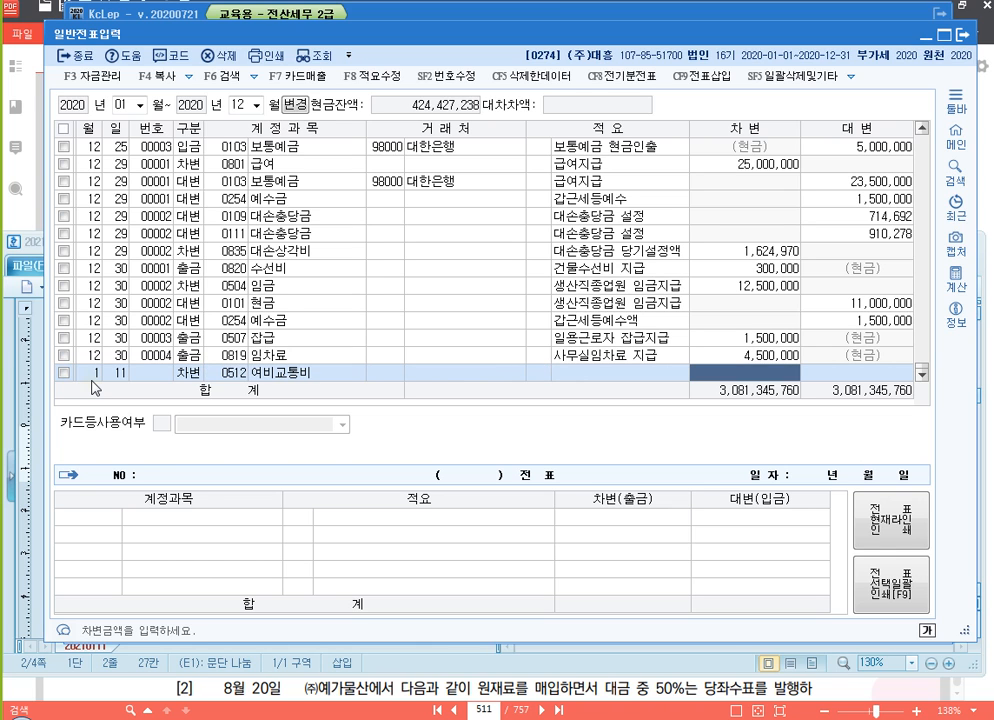
text(8500000)
Add a January 11 credit line for 가지급금 (0134) with the amount 700,000
key(Return)
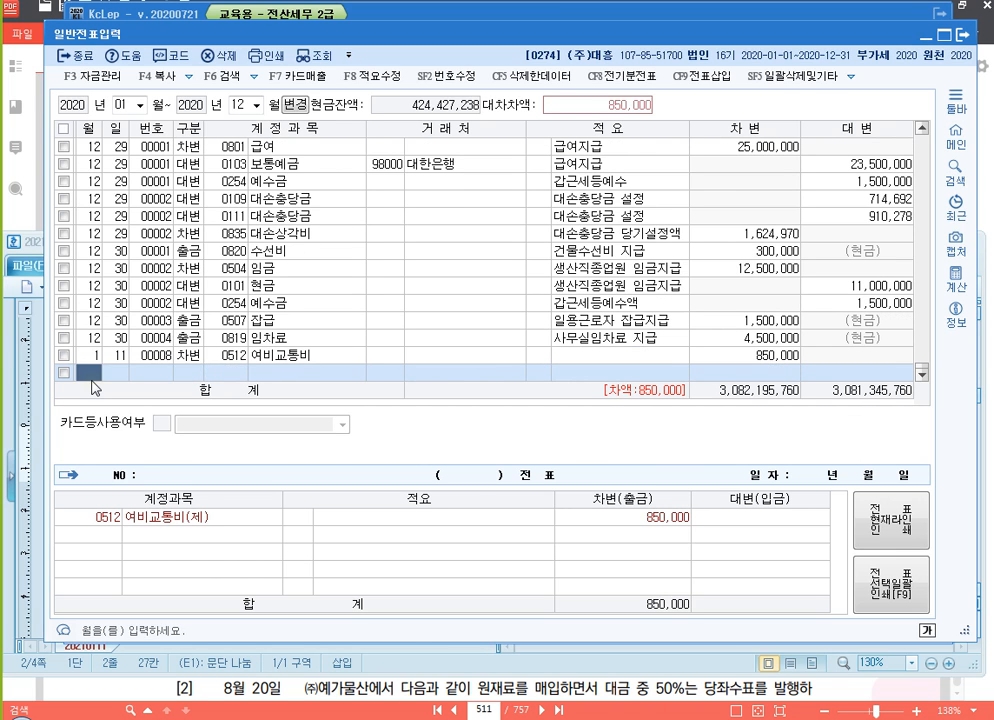
text(4)
key(Return)
text(가지)
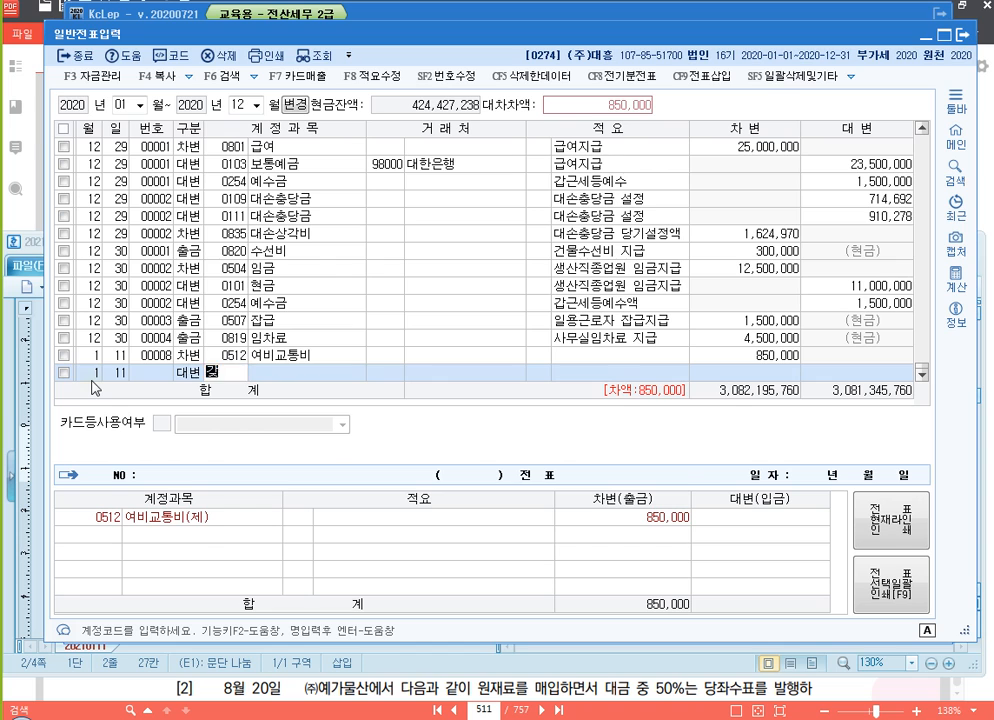
key(Return)
key(Return)
key(Return)
key(Return)
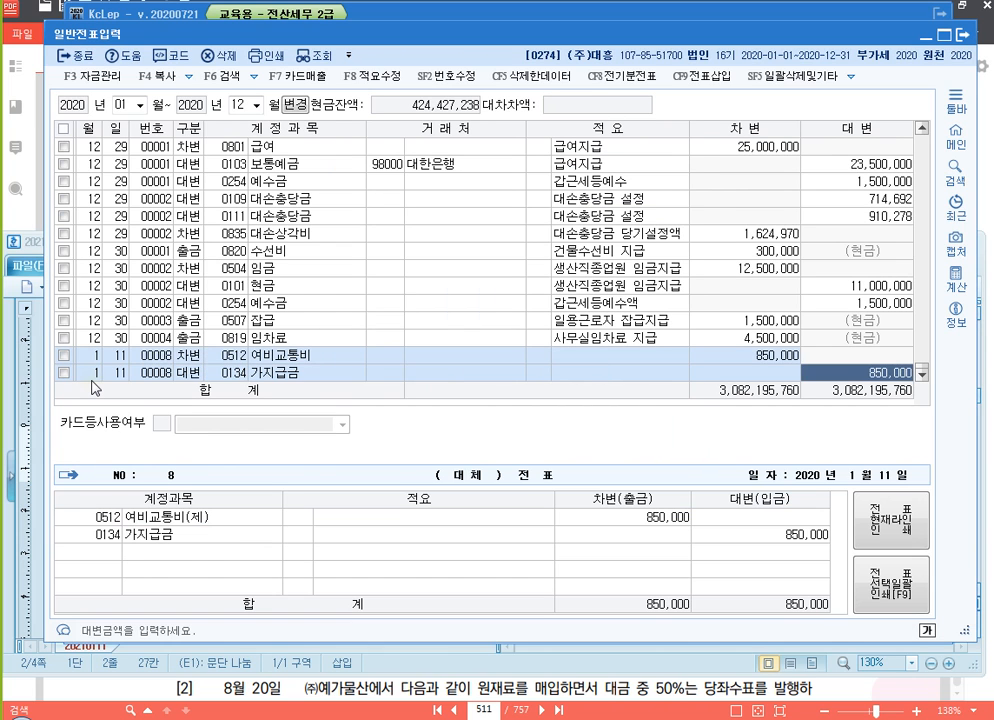
text(700000)
Balance the January 11 slip with a credit line for 현금 (0101) of 150,000
key(Return)
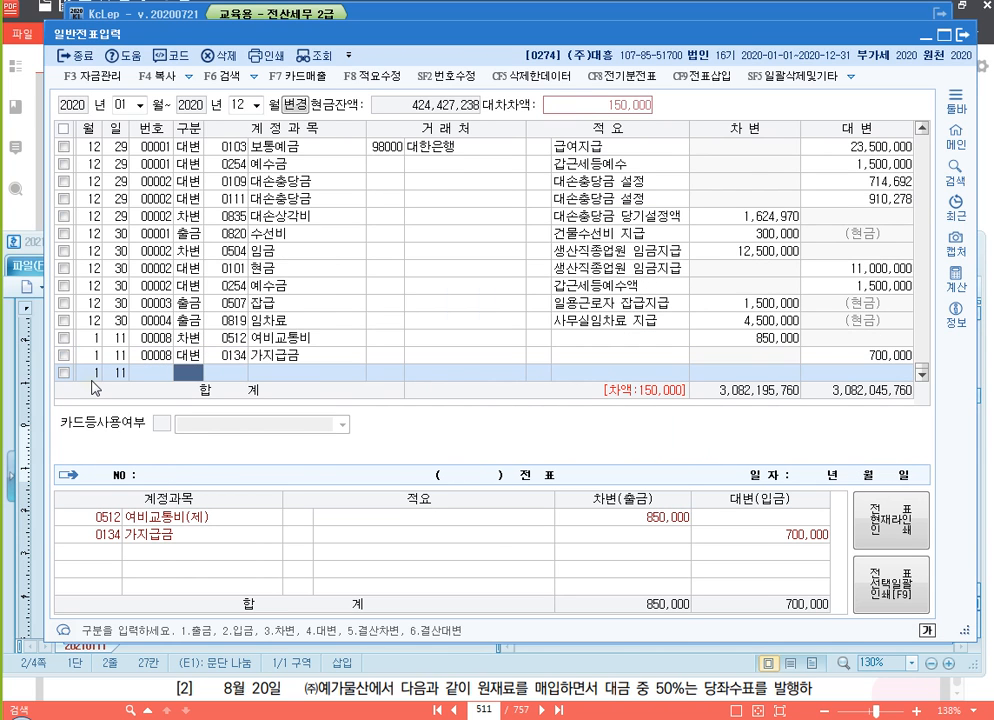
text(4)
key(Return)
text(101)
key(Return)
key(Return)
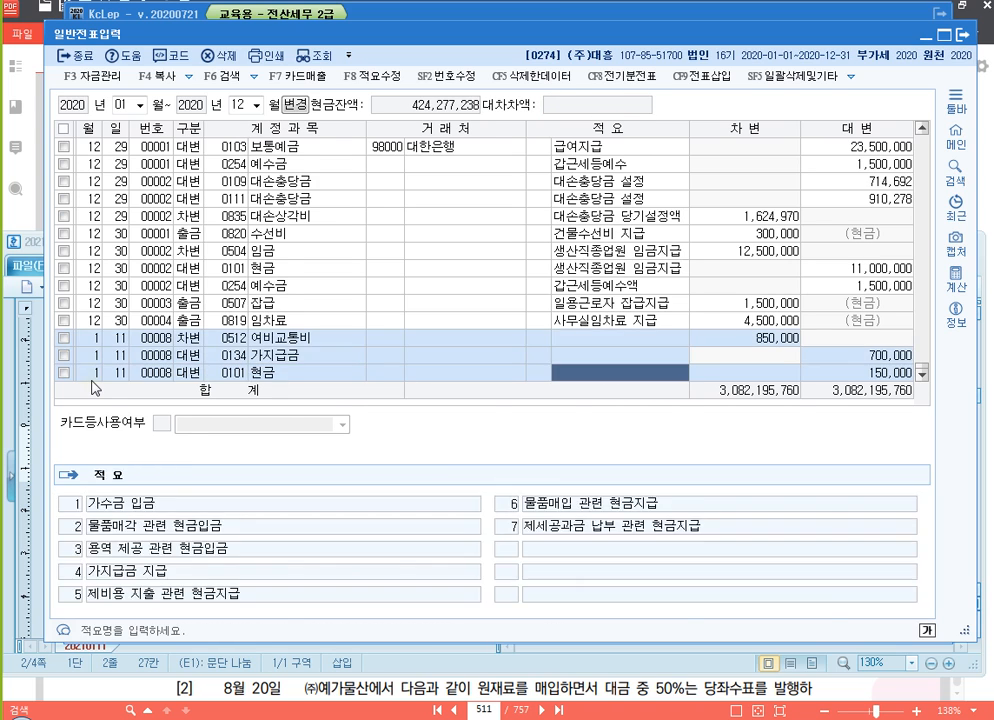
key(Return)
key(Return)
Enter a credit line dated January 20 for 보통예금 (0103) with the amount 6,000,000
text(1)
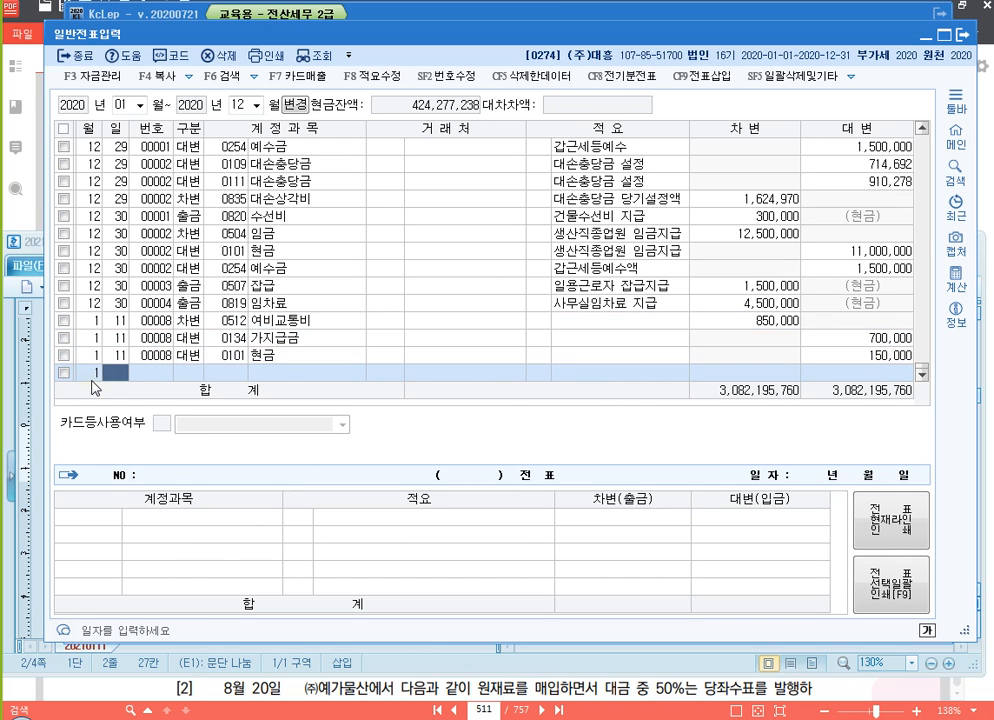
key(Return)
text(20)
key(Return)
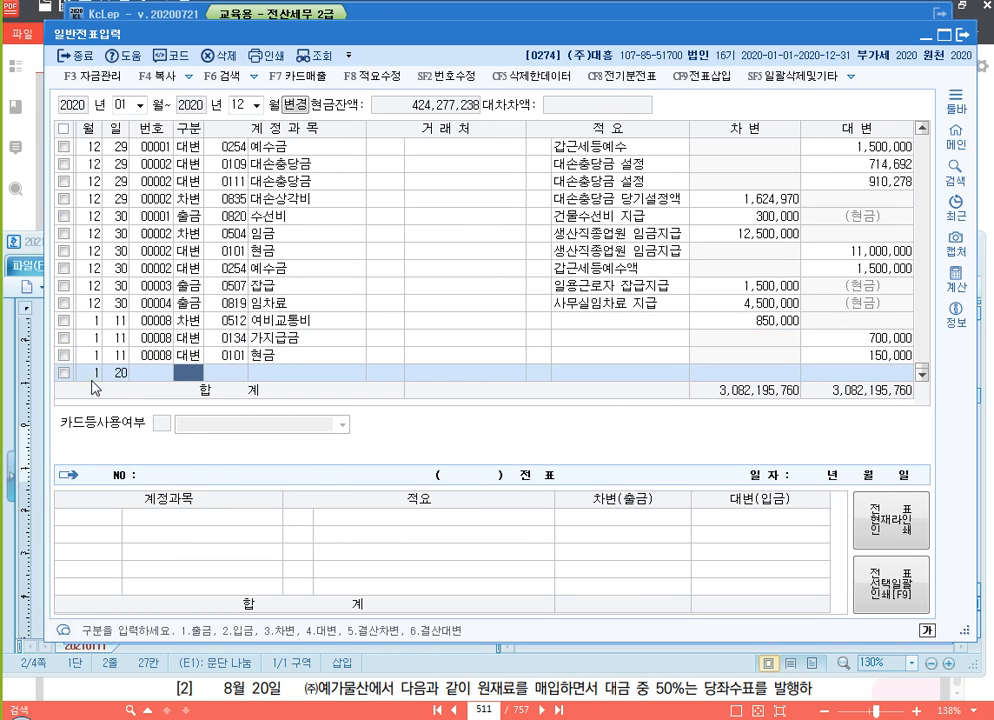
text(4)
key(Return)
text(103)
key(Return)
key(Return)
key(Return)
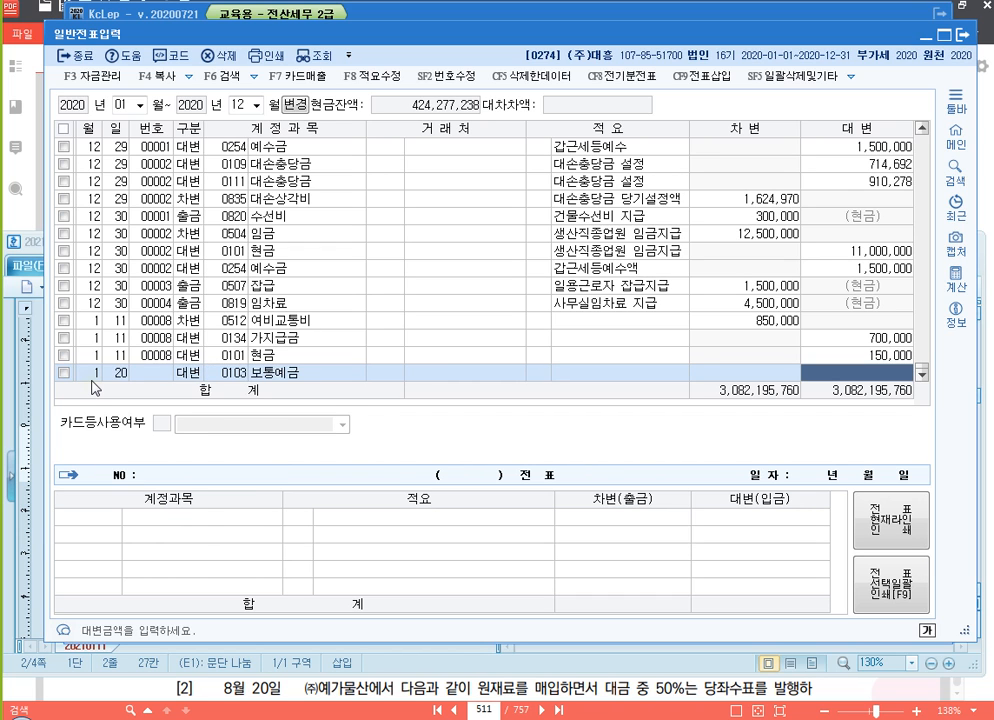
text(6000000)
Add a January 20 debit line for 단기대여금 (0114) of 6,000,000 with (주)능력 as the 거래처
key(Return)
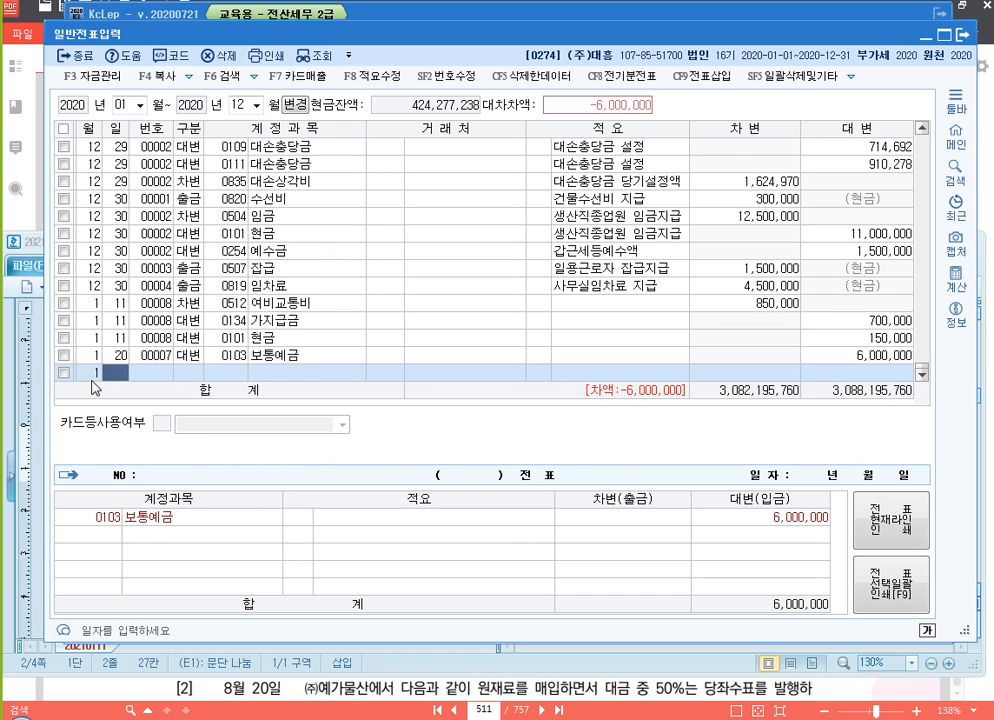
key(Return)
text(3)
key(Return)
text(단기)
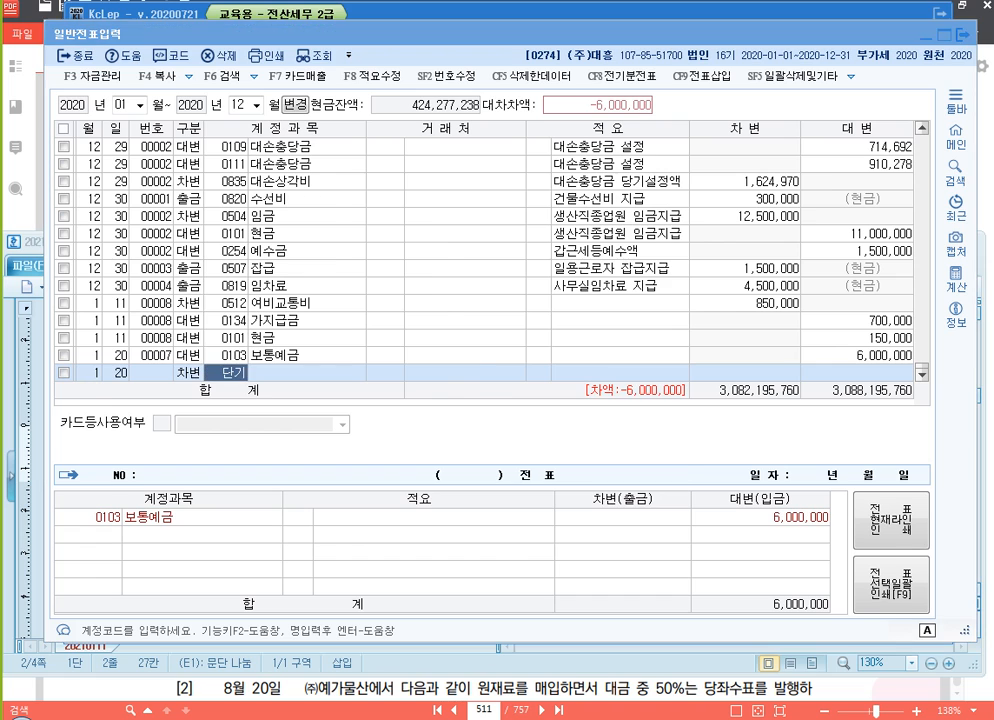
key(Return)
text(대)
key(Return)
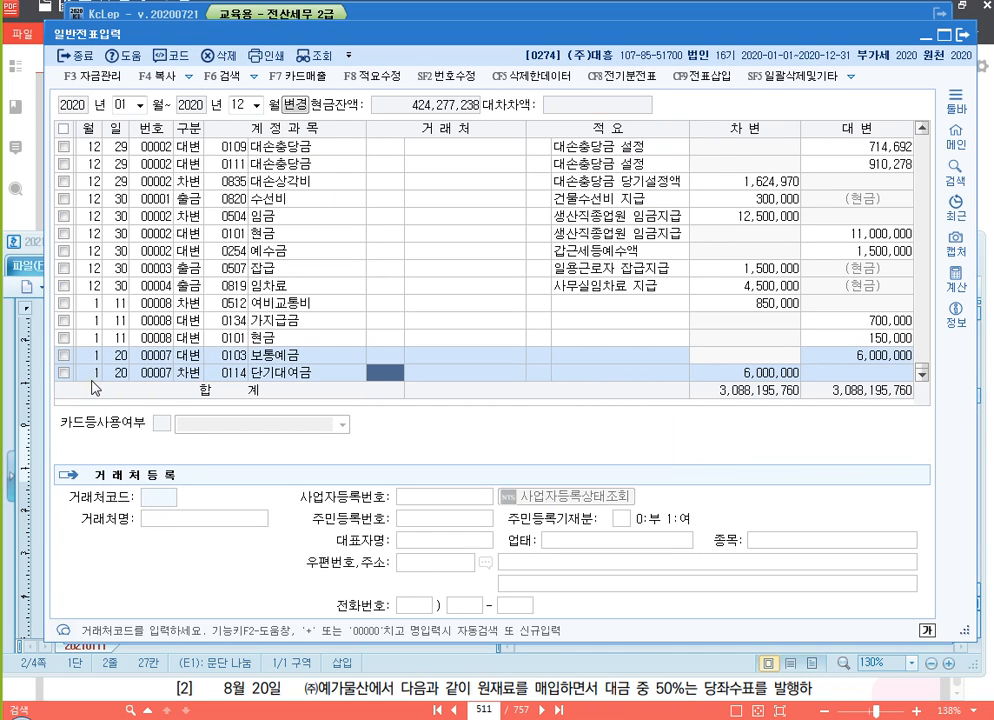
text(능)
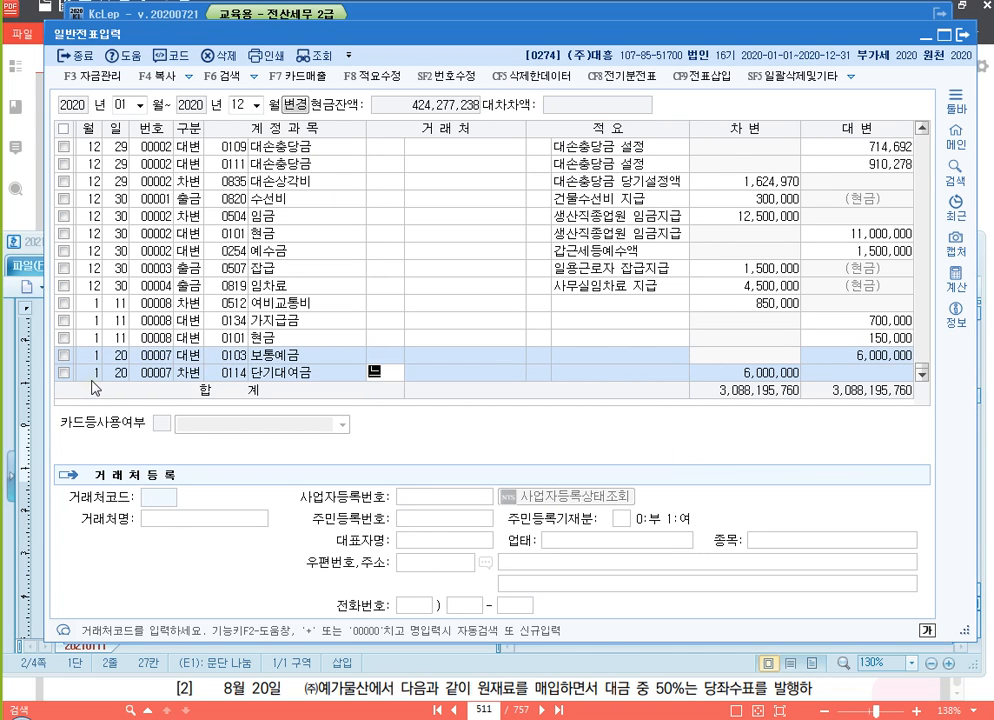
key(Return)
key(Return)
Enter a debit line dated April 20 for 미지급세금 (0261) with the amount 10,000,000
key(Return)
key(Return)
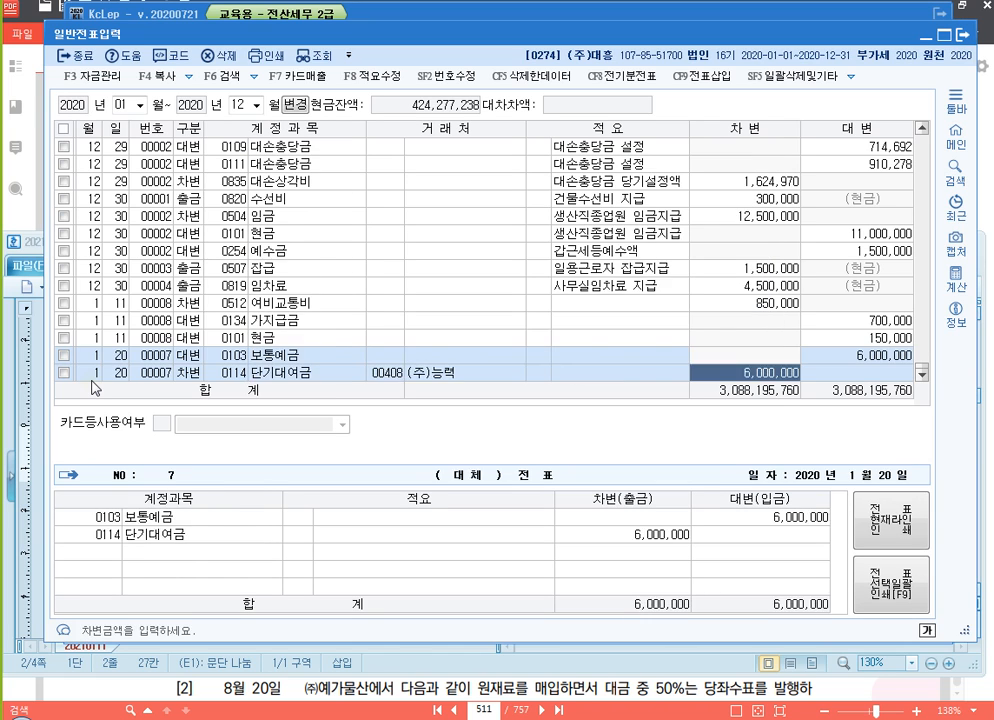
text(4)
key(Return)
text(20)
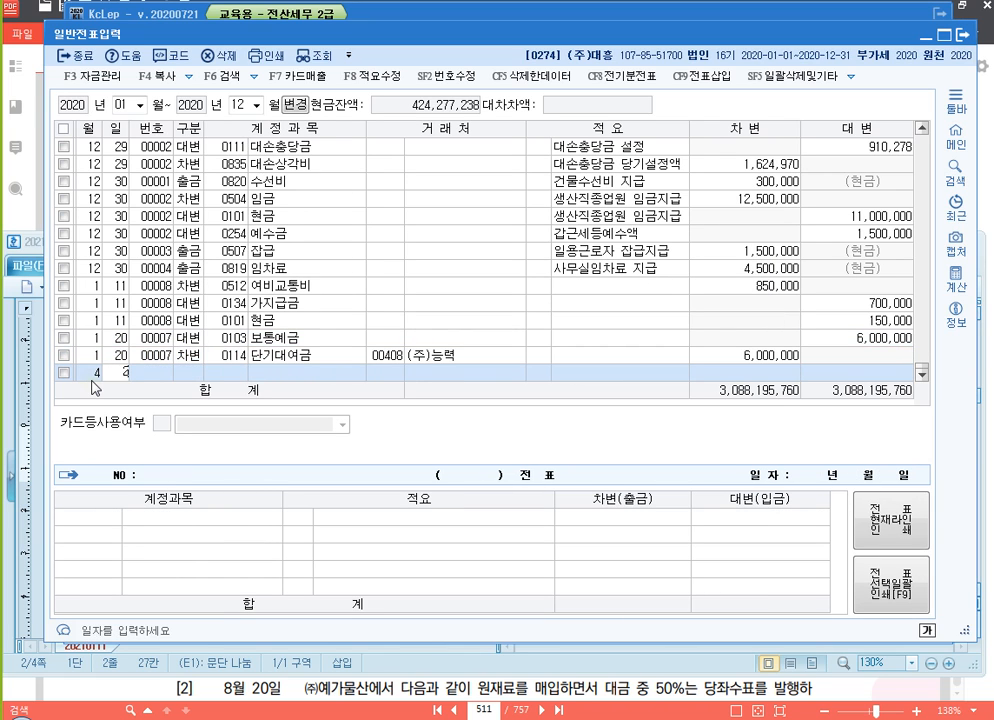
key(Return)
text(3)
key(Return)
text(미지)
key(Return)
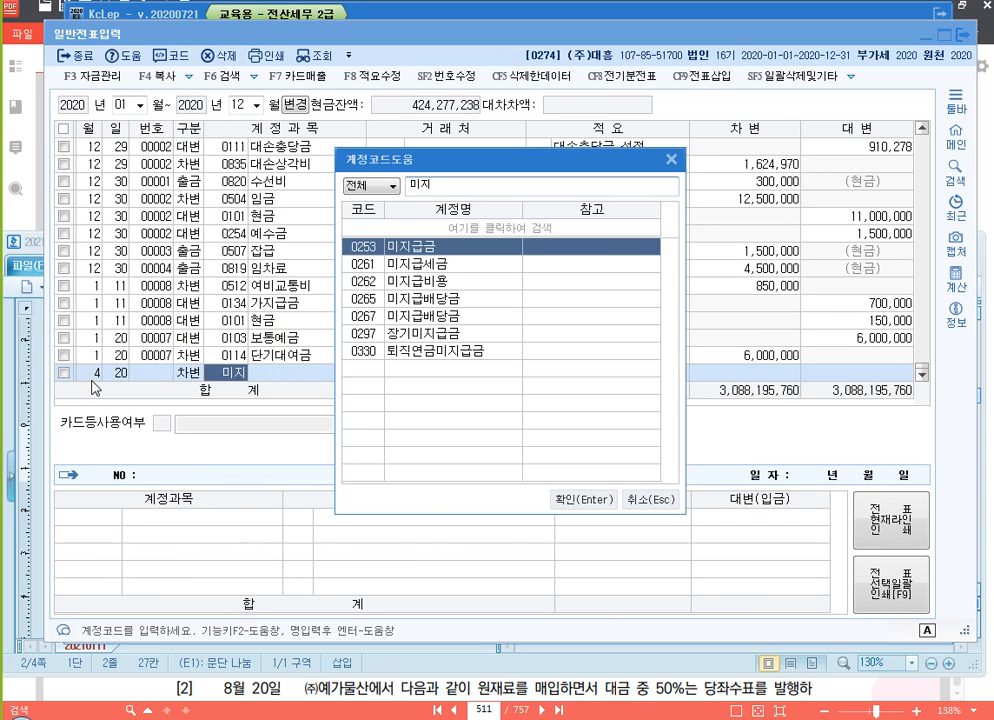
key(Down)
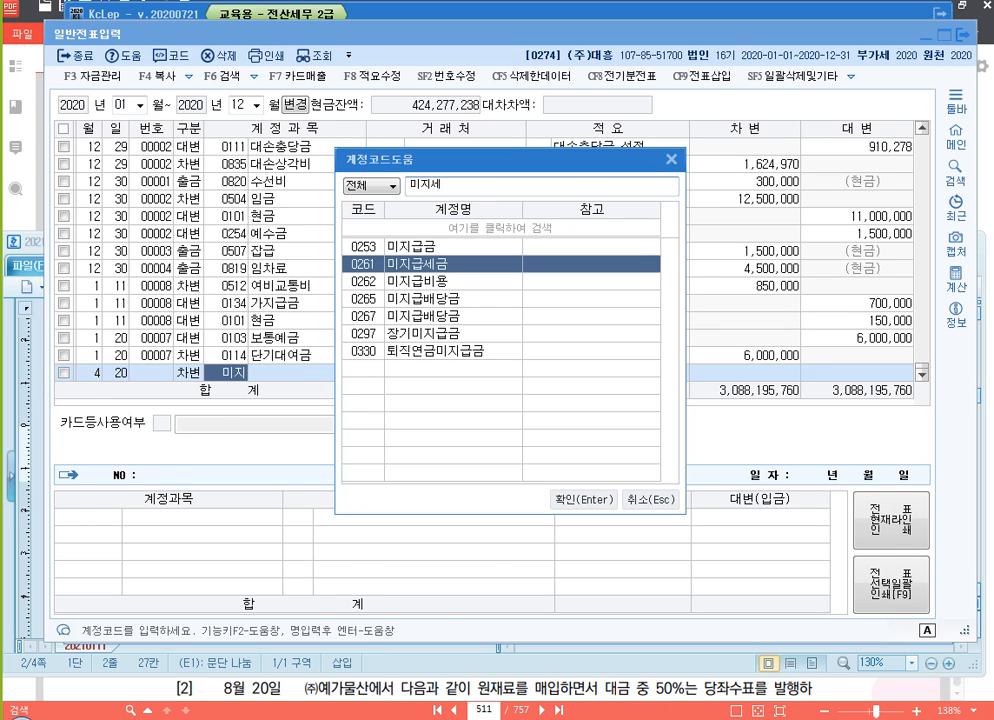
key(Return)
key(Return)
key(Return)
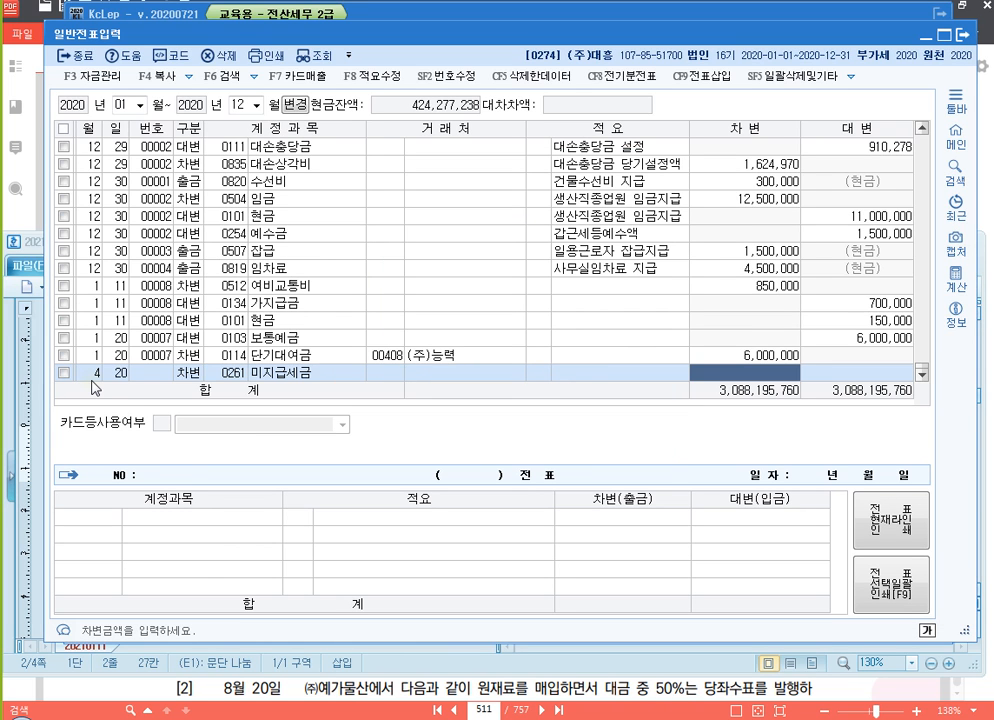
text(10000000)
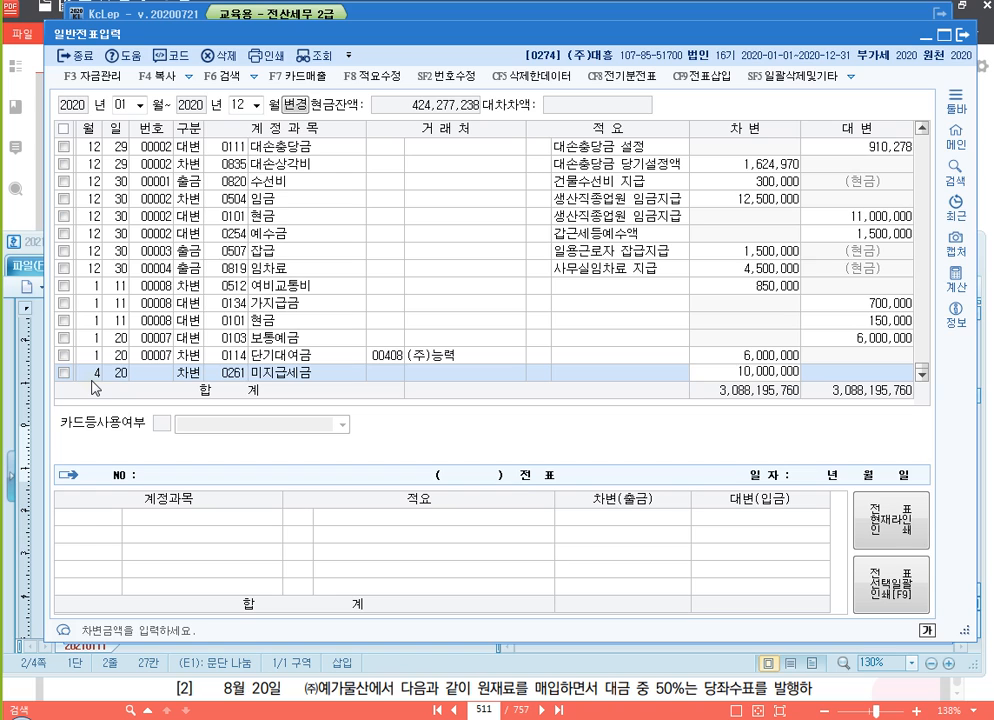
key(Return)
Add an April 20 credit line for 미지급금 (0253) of 10,000,000 with 비씨카드 as the 거래처
text(20)
key(Return)
text(4)
key(Return)
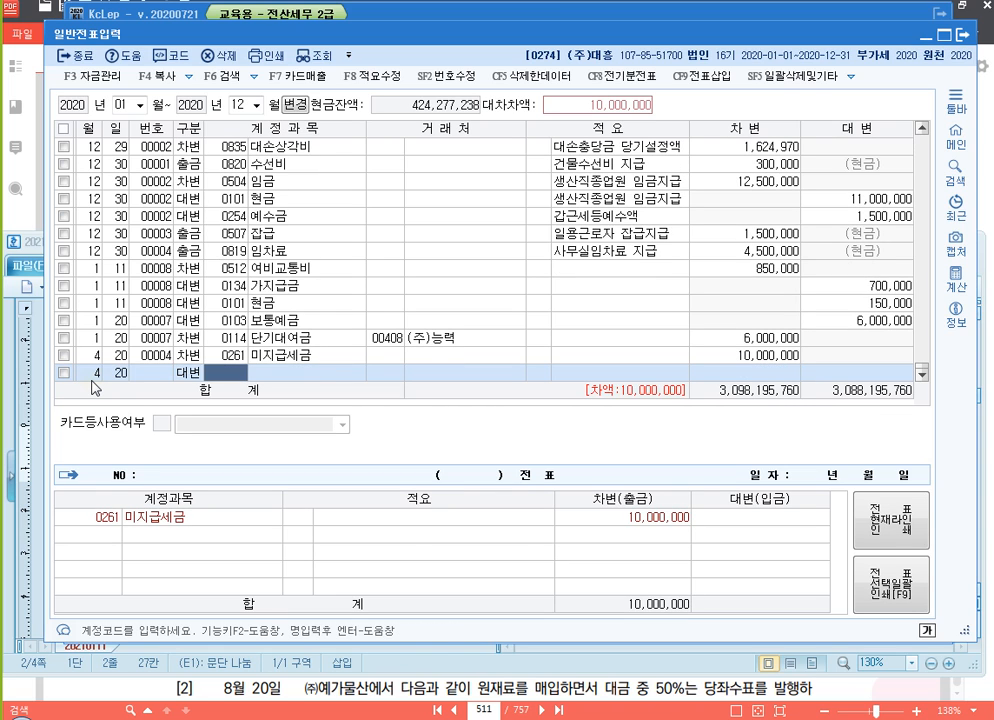
text(미지)
key(Return)
key(Return)
text(비)
key(Return)
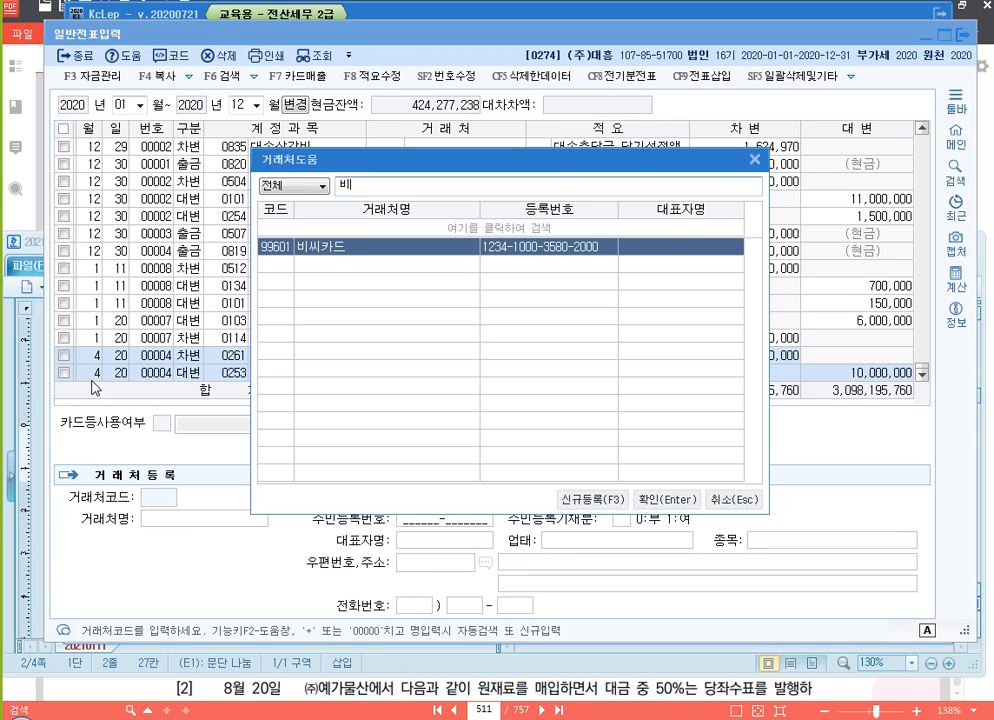
key(Return)
key(Return)
Enter a credit line dated April 30 for 자본금 (0331) with the amount 100,000,000
key(Return)
key(Return)
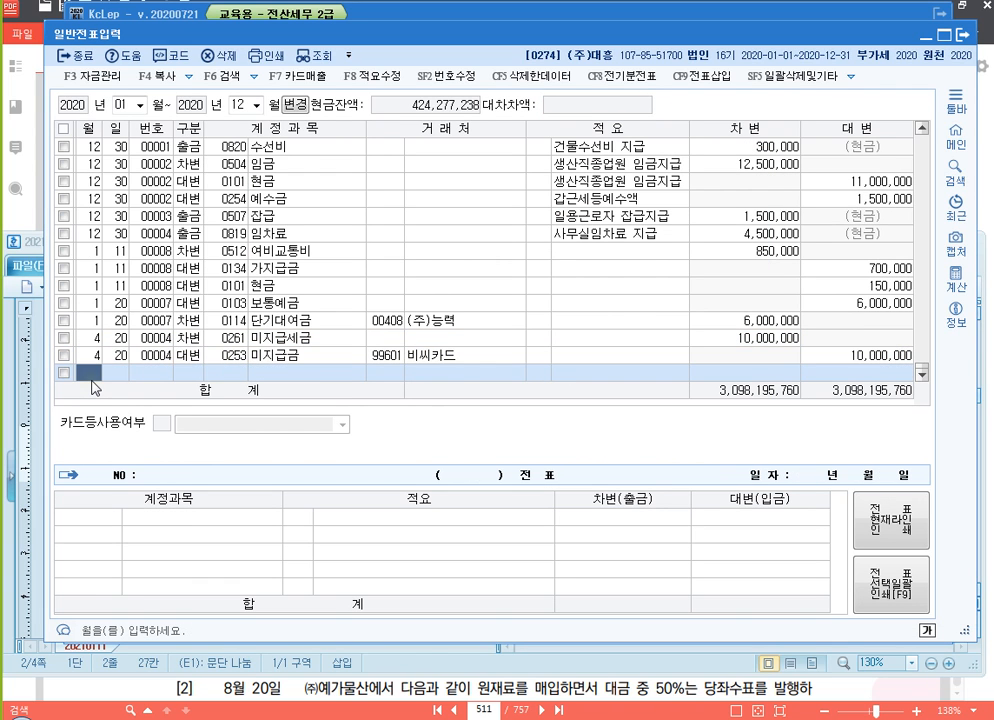
text(4)
key(Return)
text(30)
key(Return)
text(4)
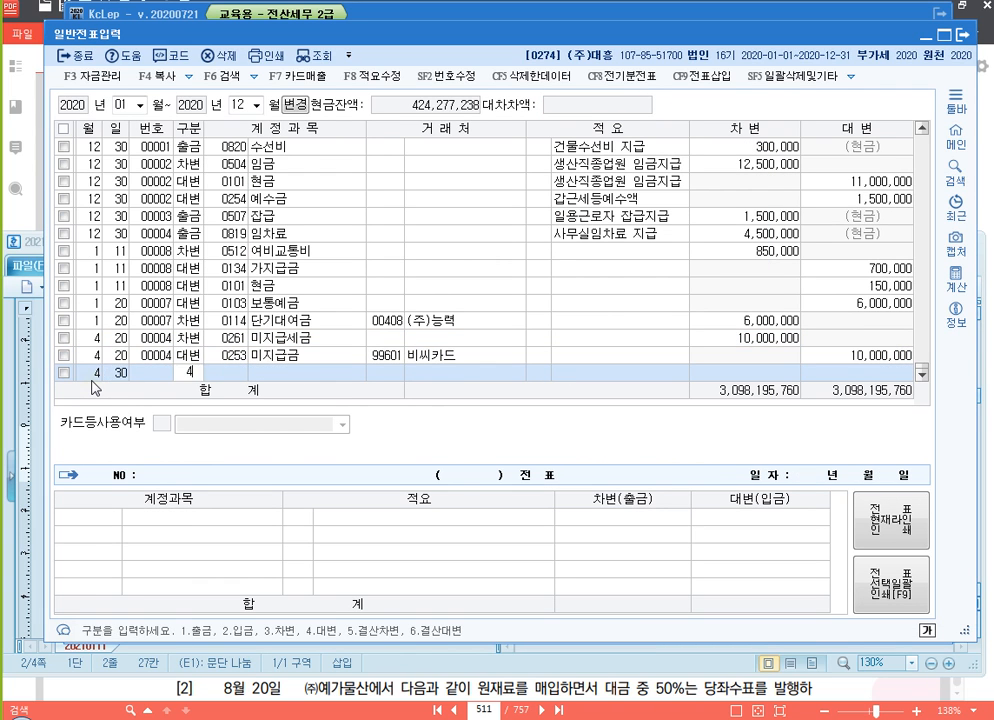
key(Return)
text(331)
key(Return)
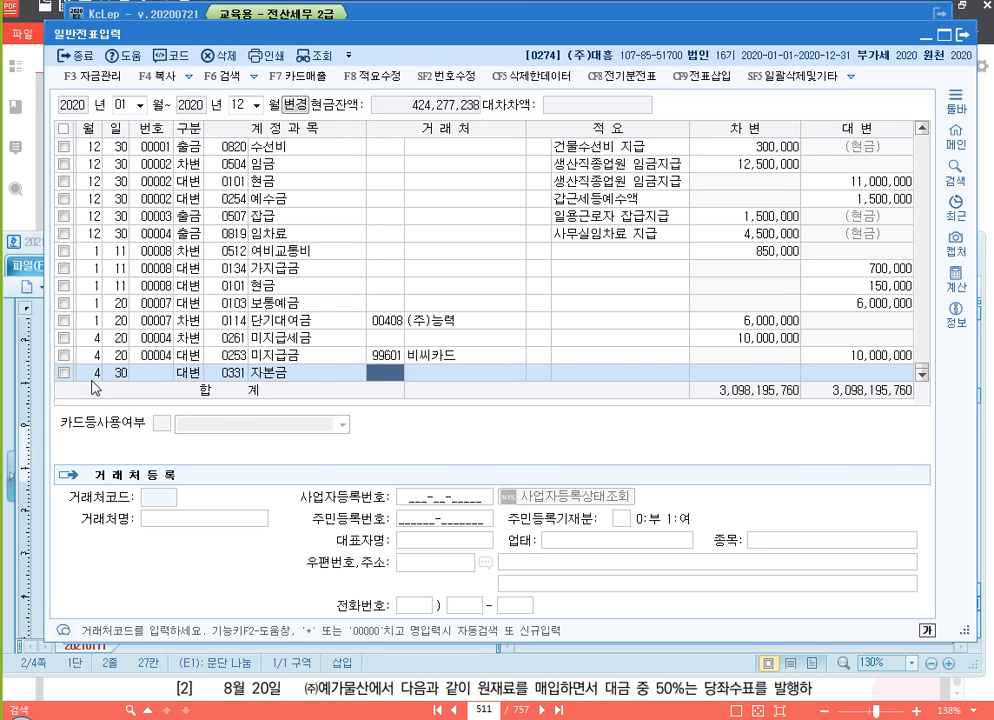
key(Return)
key(Return)
key(Return)
text(100,000,000)
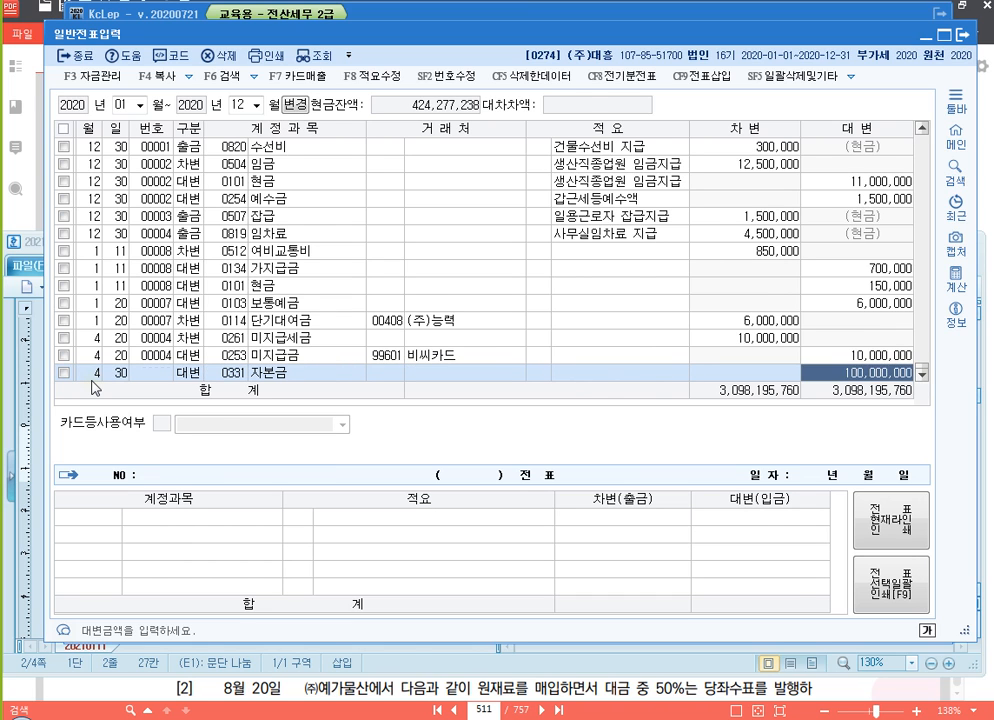
Add an April 30 debit line for 보통예금 (0103) with the amount 80,000,000
key(Return)
key(Return)
text(3)
key(Return)
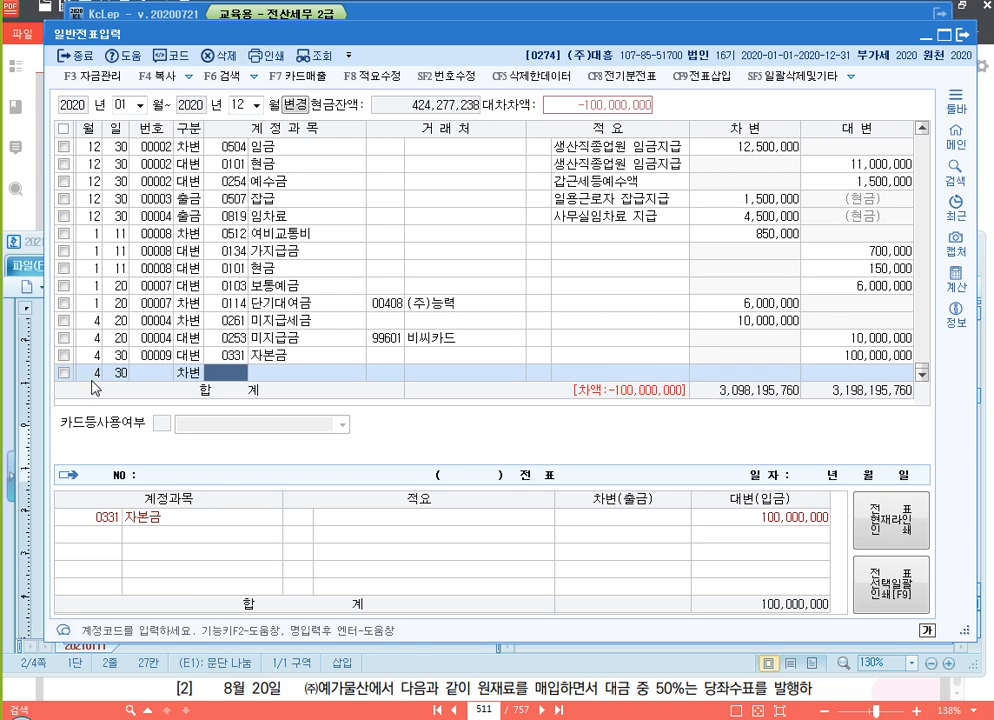
text(103)
key(Return)
key(Return)
key(Return)
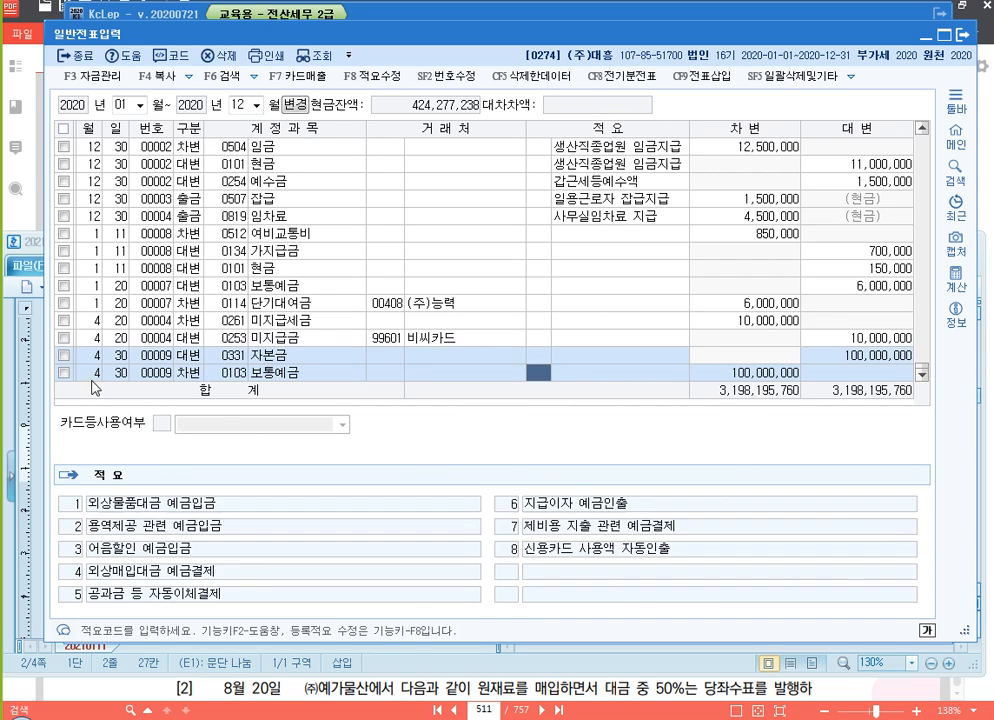
key(Return)
text(80,000,000)
Add an April 30 debit line for 주식발행초과금 (0341) with the amount 10,000,000
key(Return)
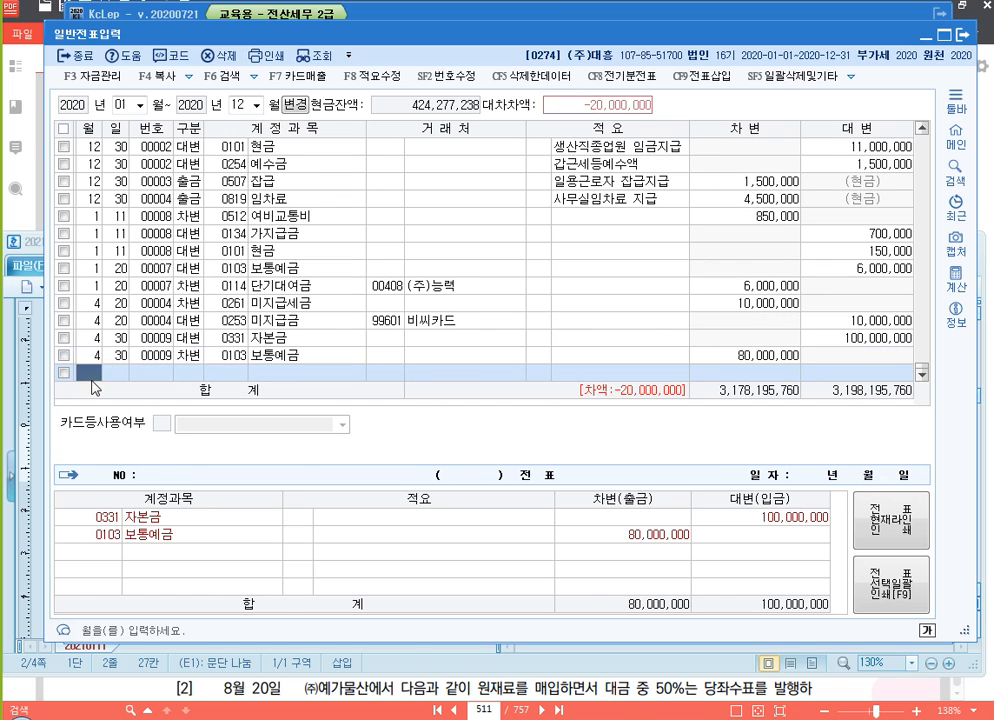
text(30)
key(Return)
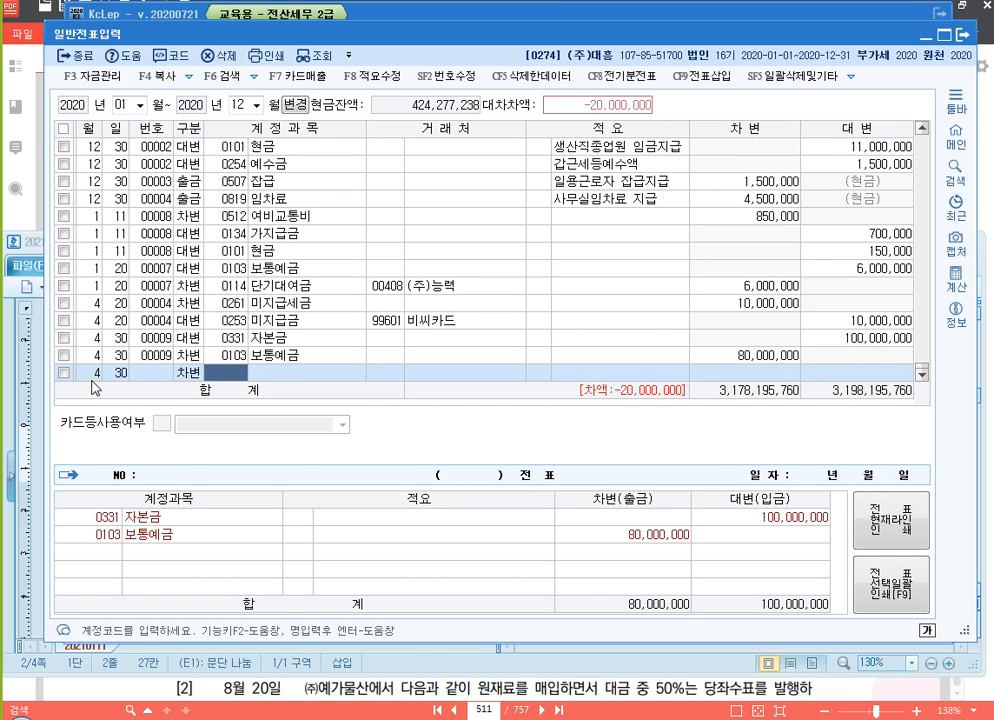
text(주식)
key(Return)
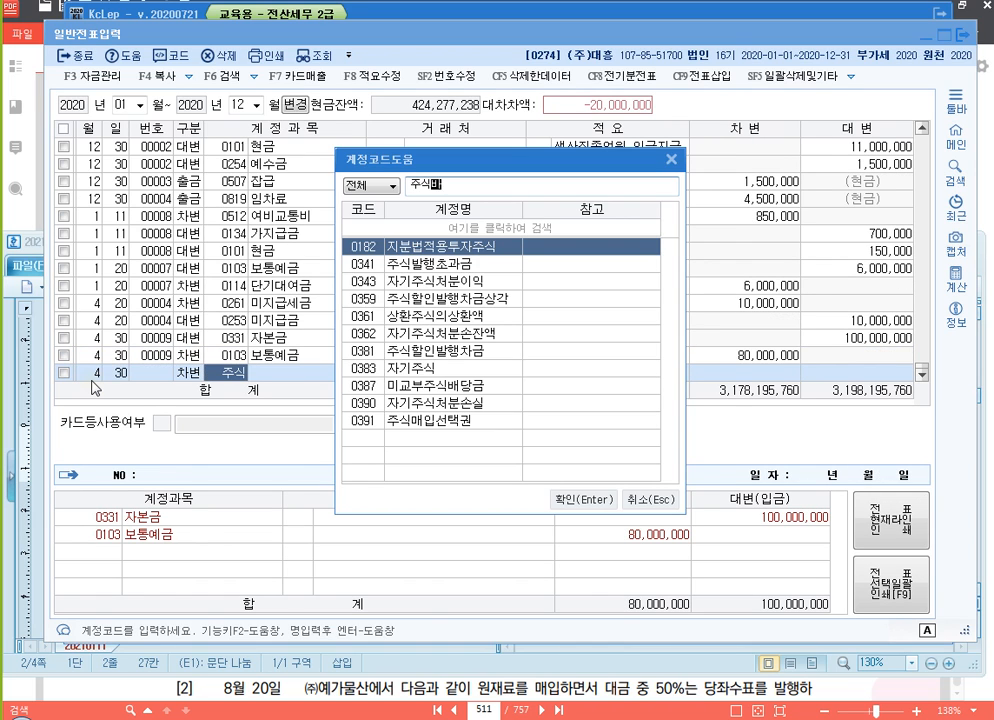
key(Escape)
key(Return)
key(Return)
Add an April 30 debit line for 주식할인발행차금 (0381) with the amount 10,000,000
key(Return)
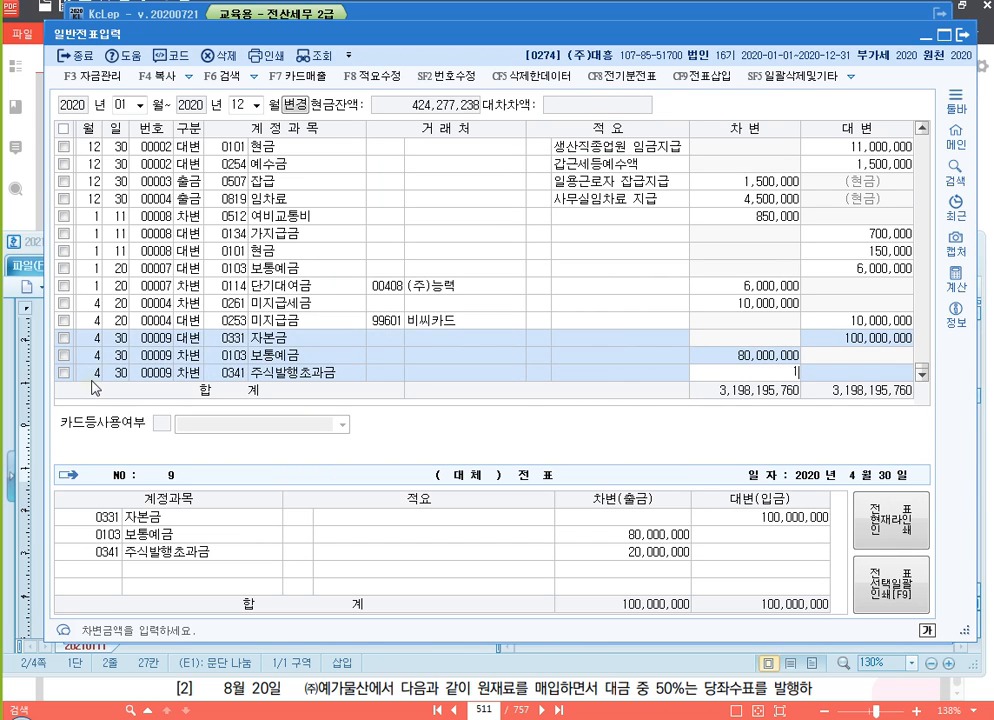
text(10000000)
key(Return)
key(Return)
text(3)
key(Return)
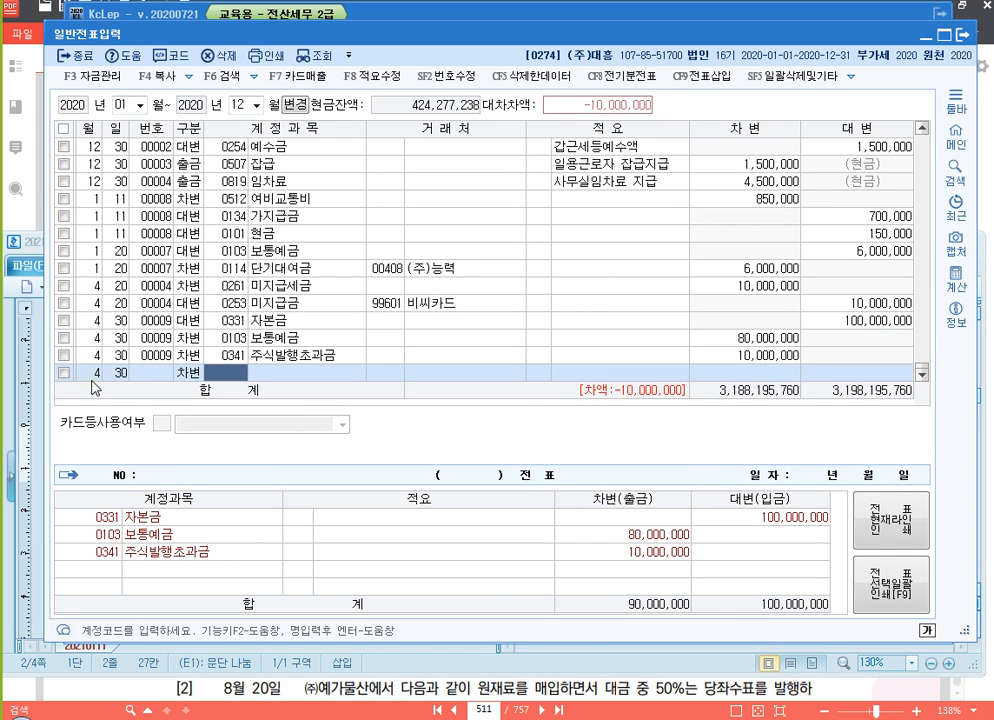
text(주식)
key(Return)
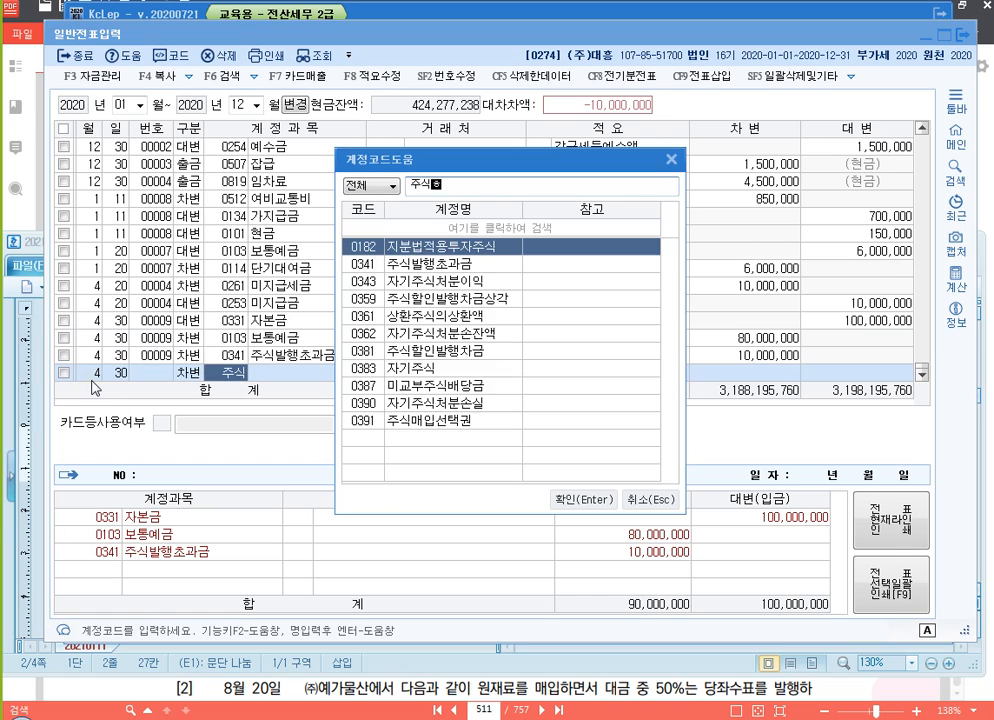
text(할)
key(Down)
key(Return)
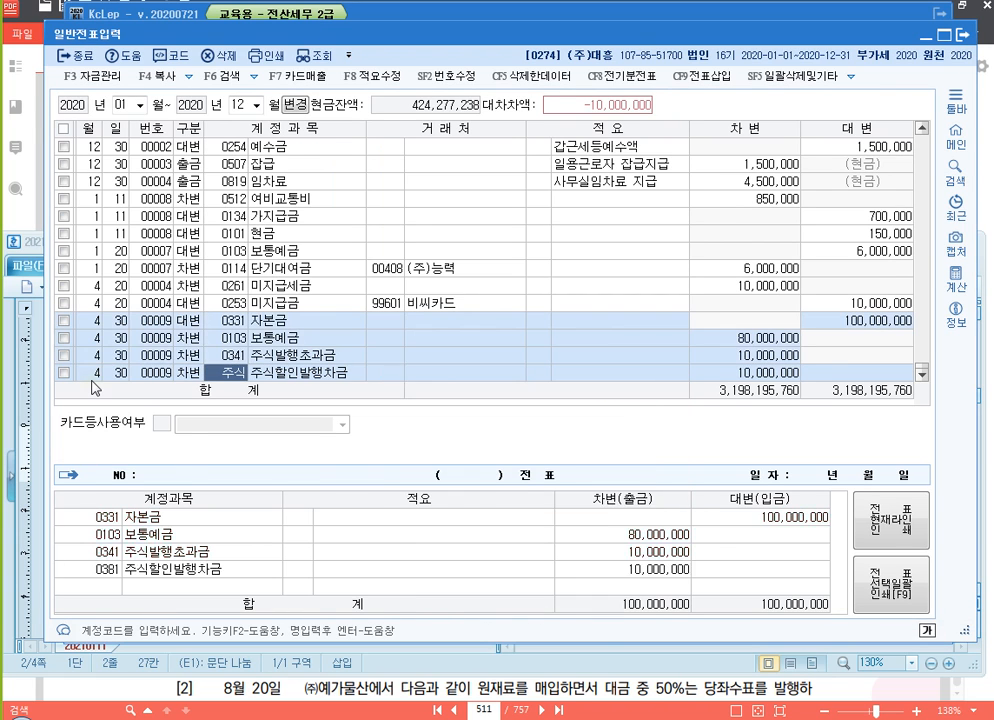
key(Return)
key(Return)
key(Return)
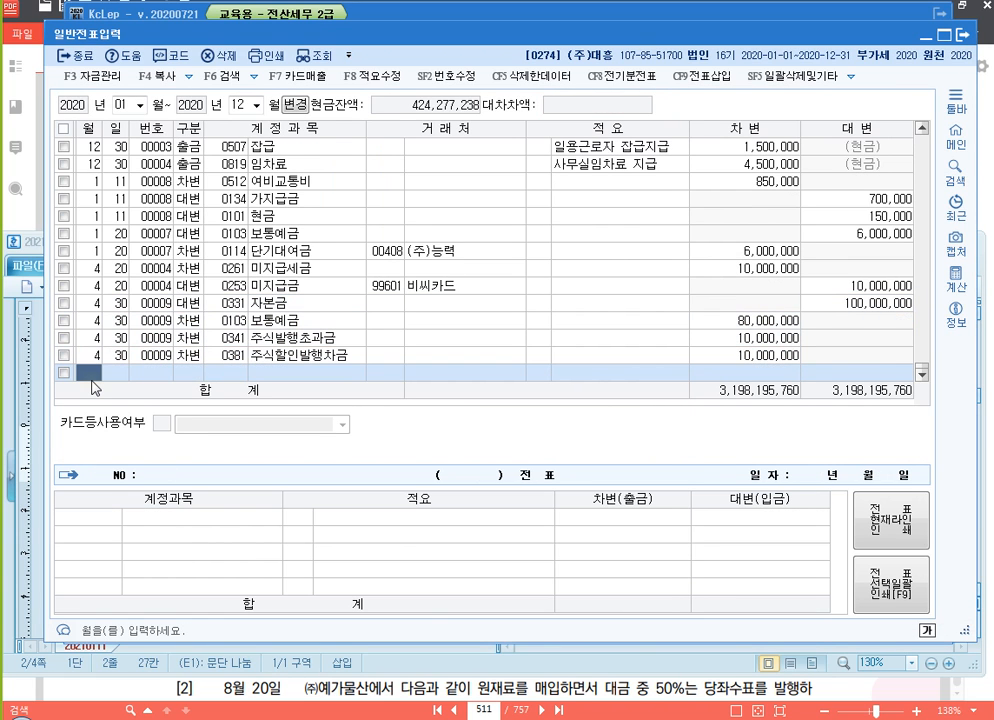
Enter a debit line dated May 25 for 급여 (0801) with the amount 3,320,000
text(5)
key(Return)
text(25)
key(Return)
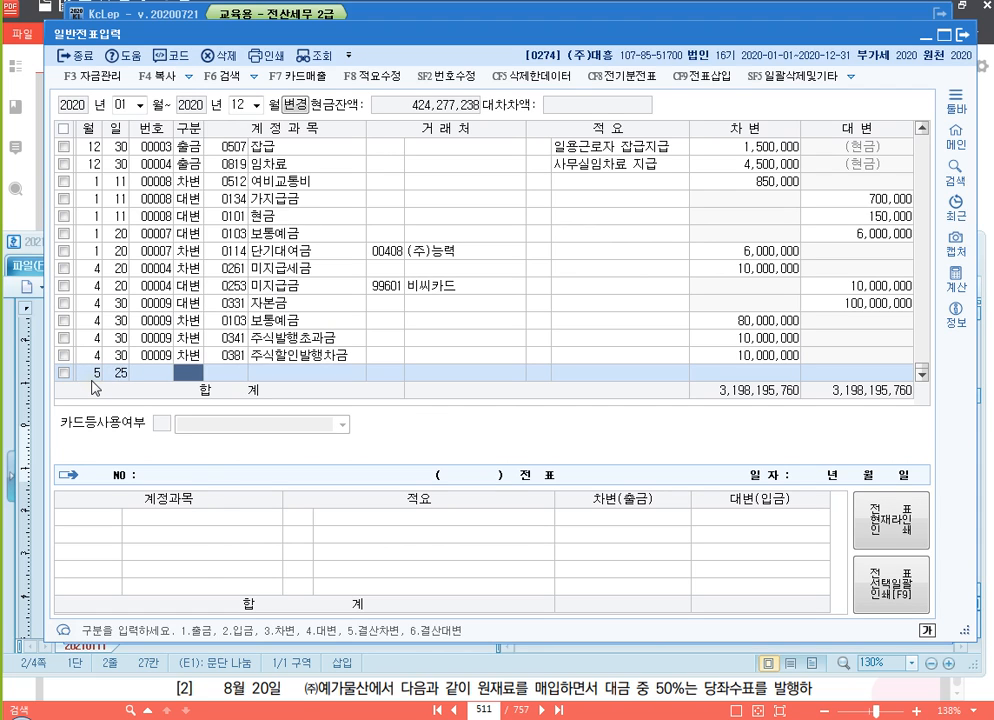
text(3)
key(Return)
text(801)
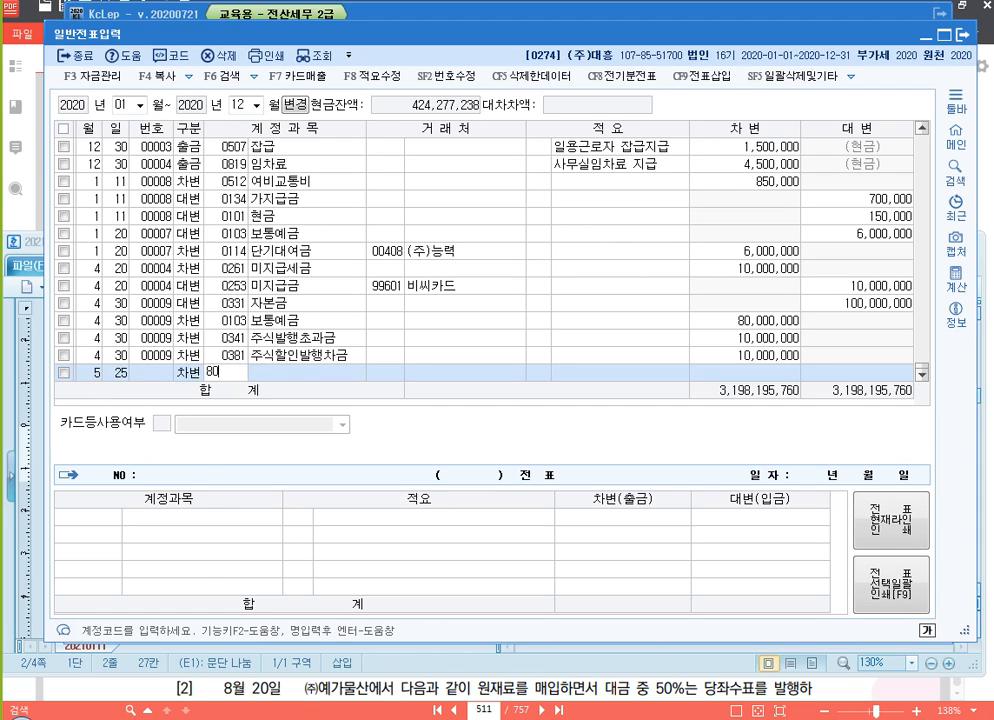
key(Return)
key(Return)
key(Return)
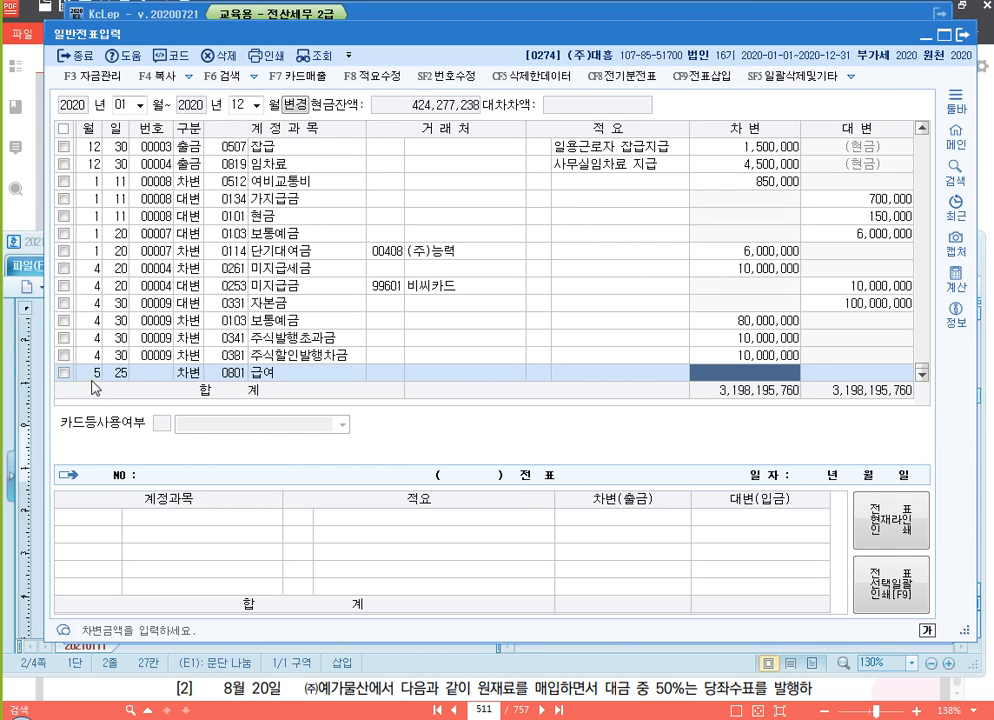
text(3320000)
Add a May 25 credit line for 예수금 (0254) with the amount 350,290
key(Return)
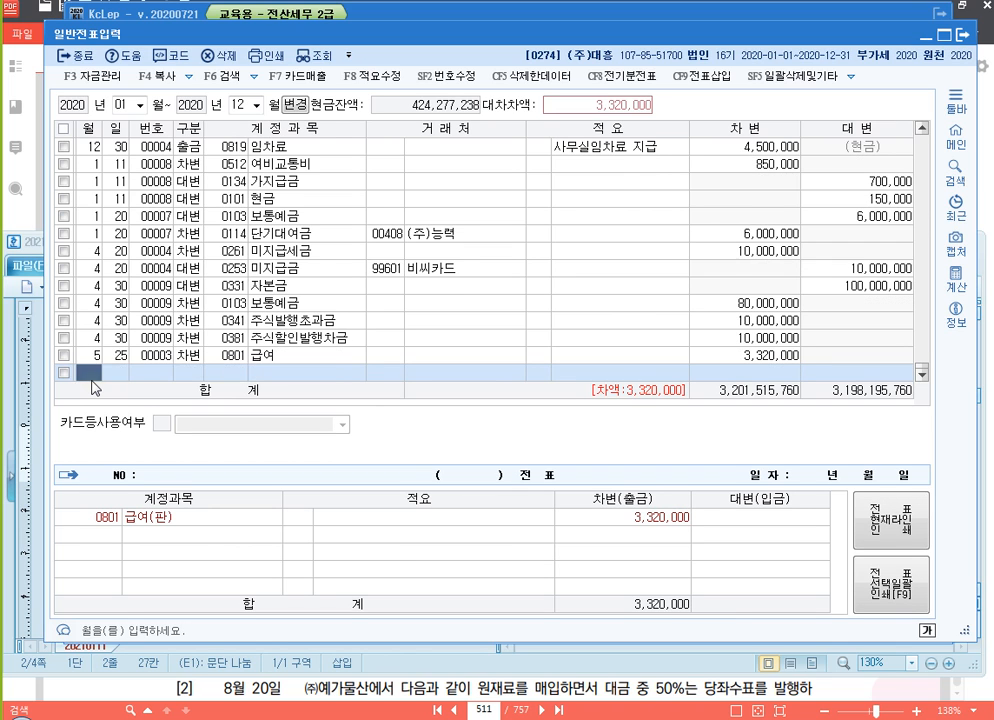
key(Return)
key(Return)
text(4254)
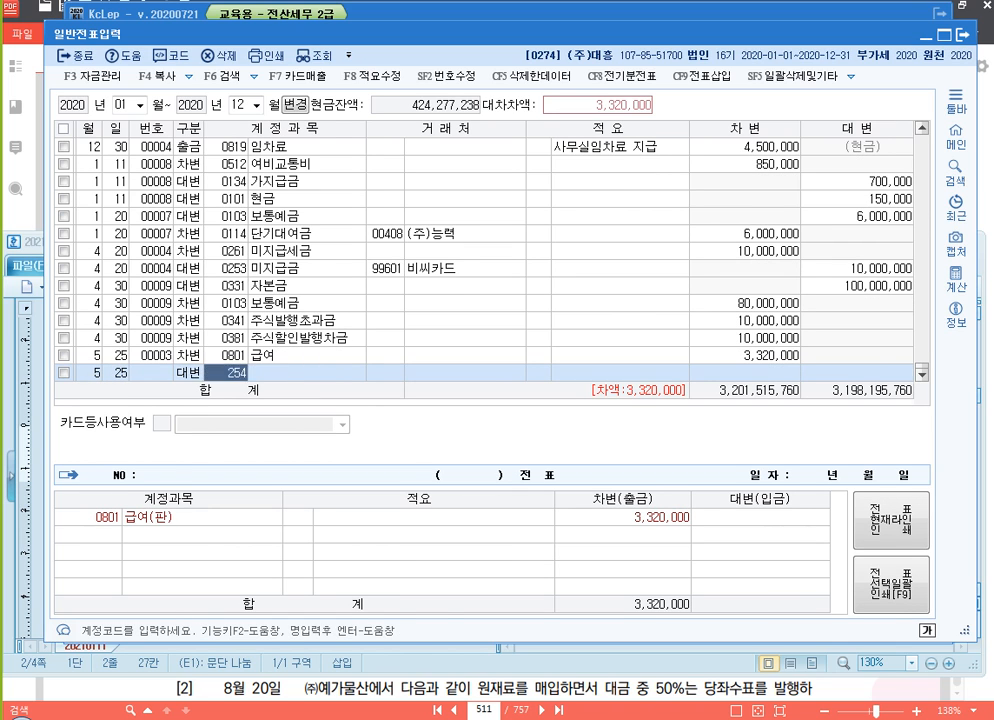
key(Return)
key(Return)
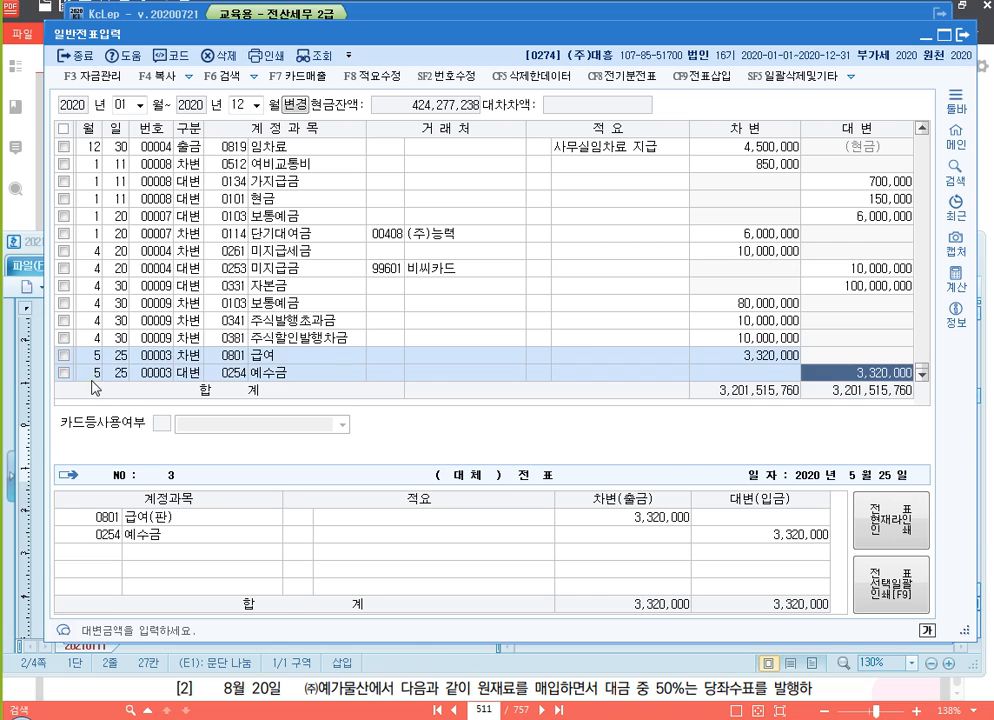
text(350290)
key(Return)
key(Return)
key(Return)
Add a May 25 credit line for 보통예금 (0103) with the amount 2,969,710
text(4)
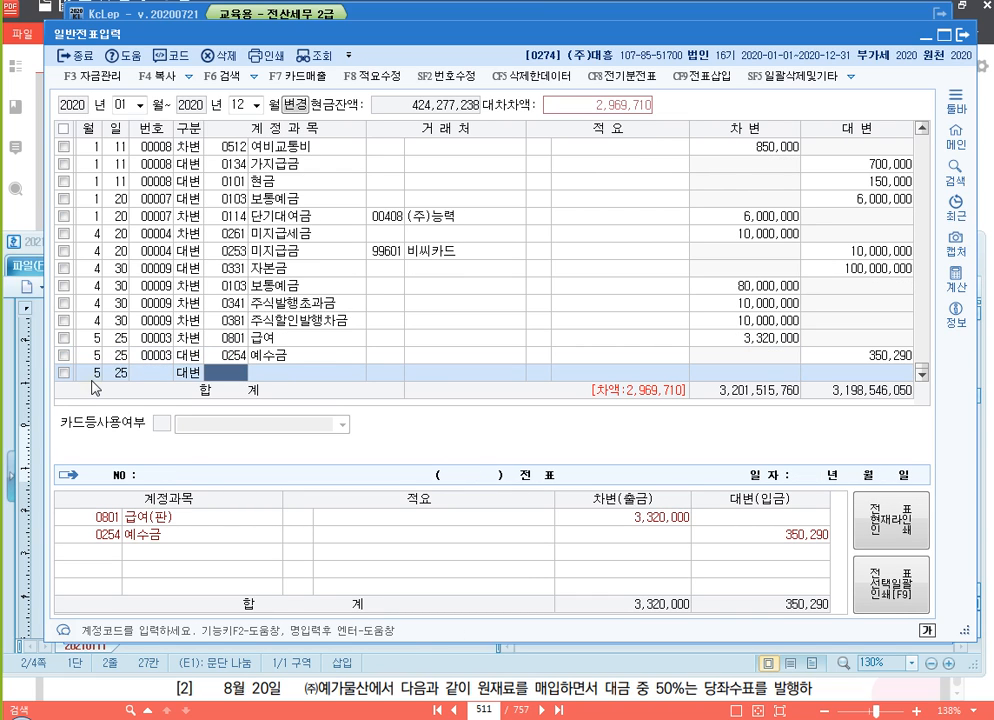
text(103)
key(Return)
key(Return)
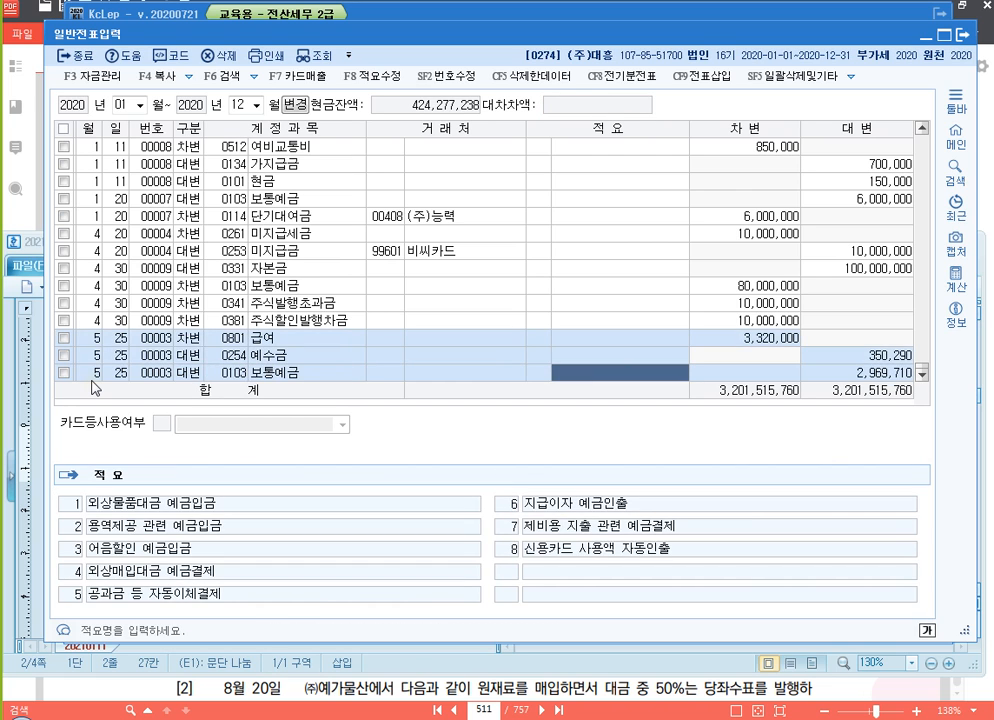
key(Return)
key(Return)
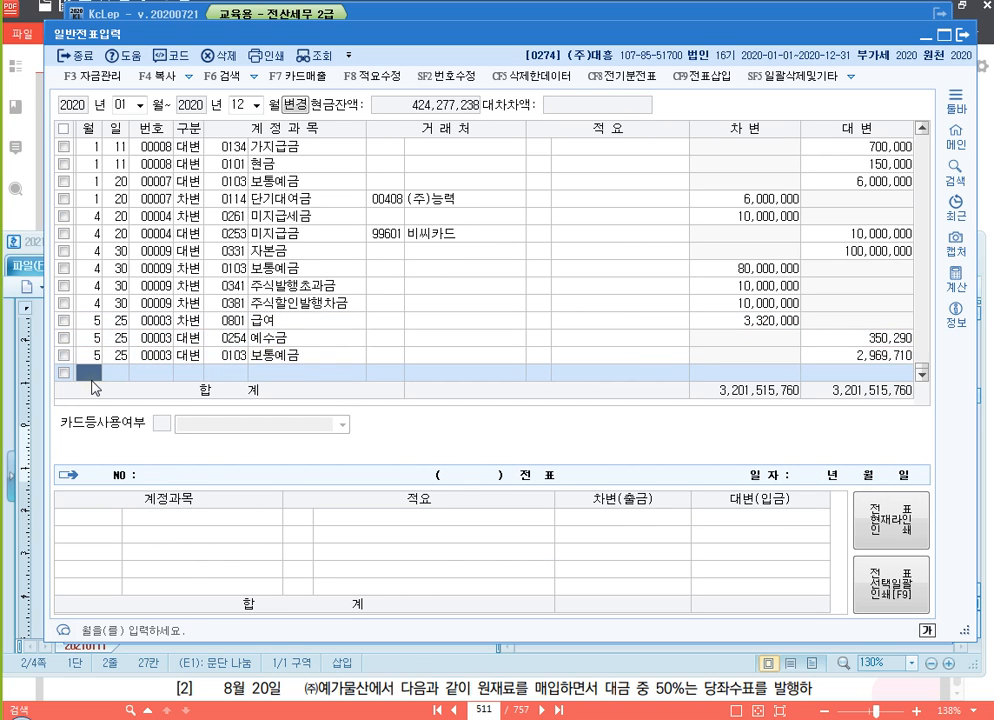
Review the entered slips and check the 거래처 on the 단기대여금 and 미지급금 lines
scroll(226, 293, up, 1)
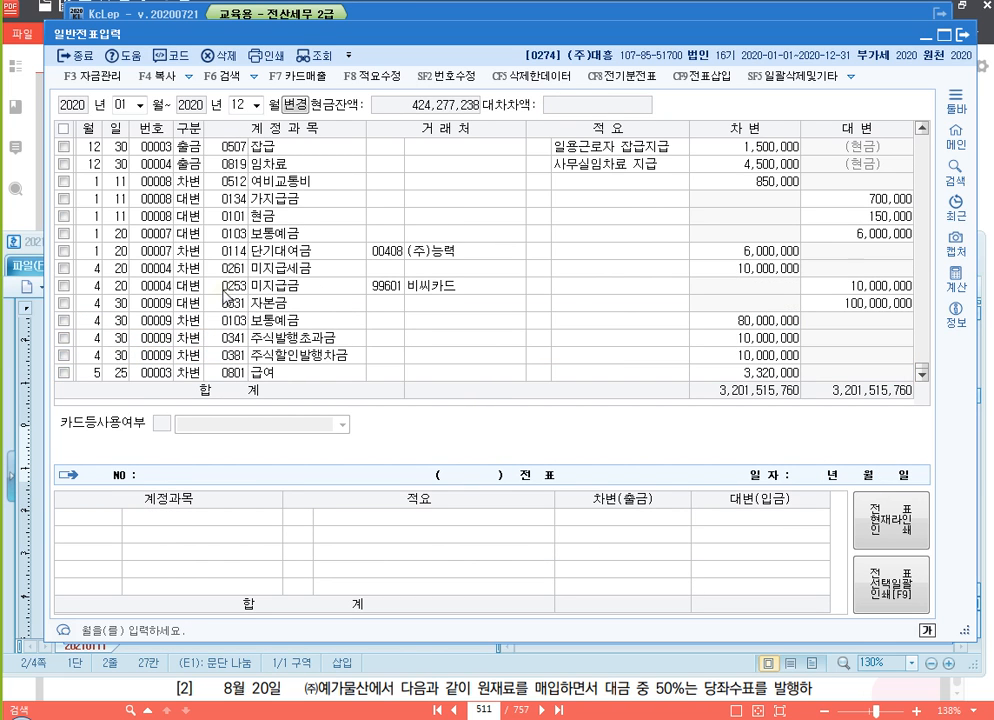
scroll(226, 293, down, 1)
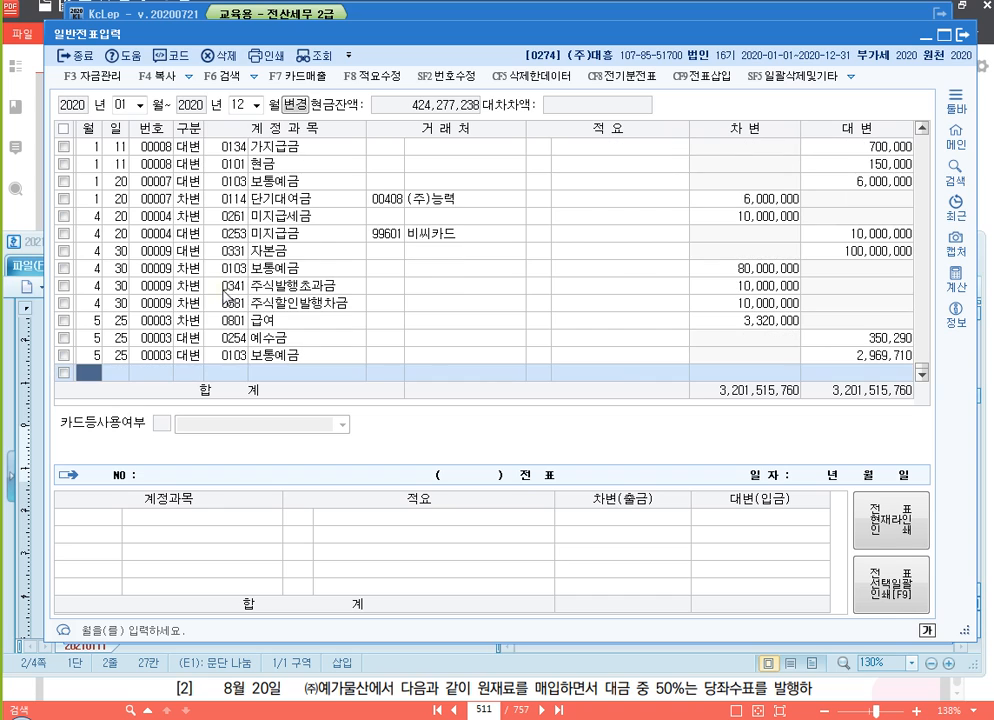
click(924, 129)
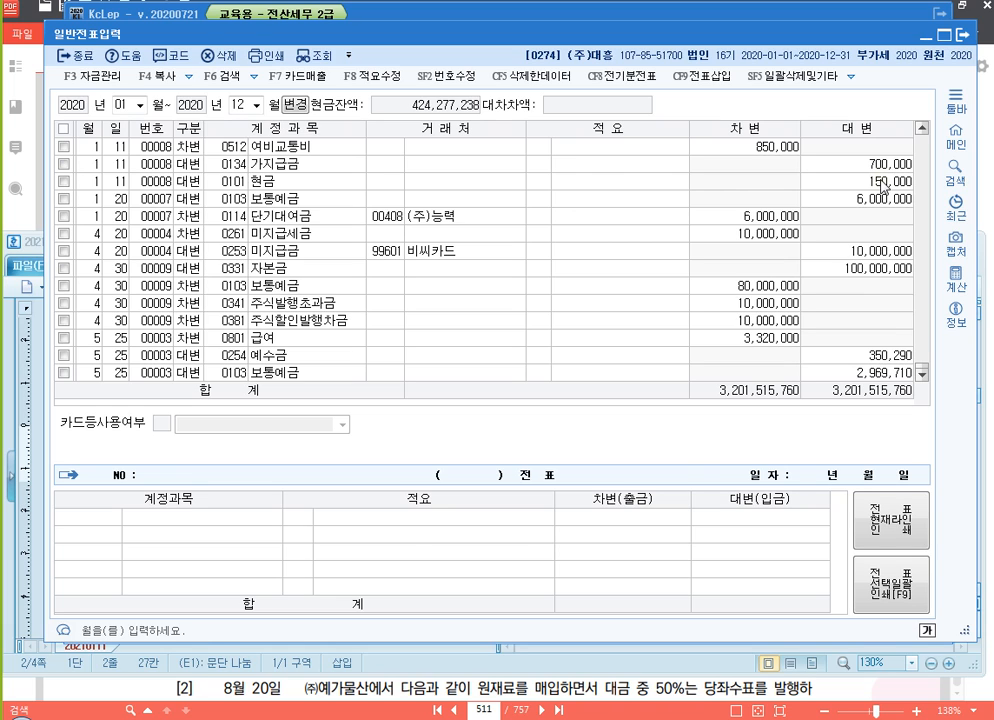
click(395, 222)
click(395, 254)
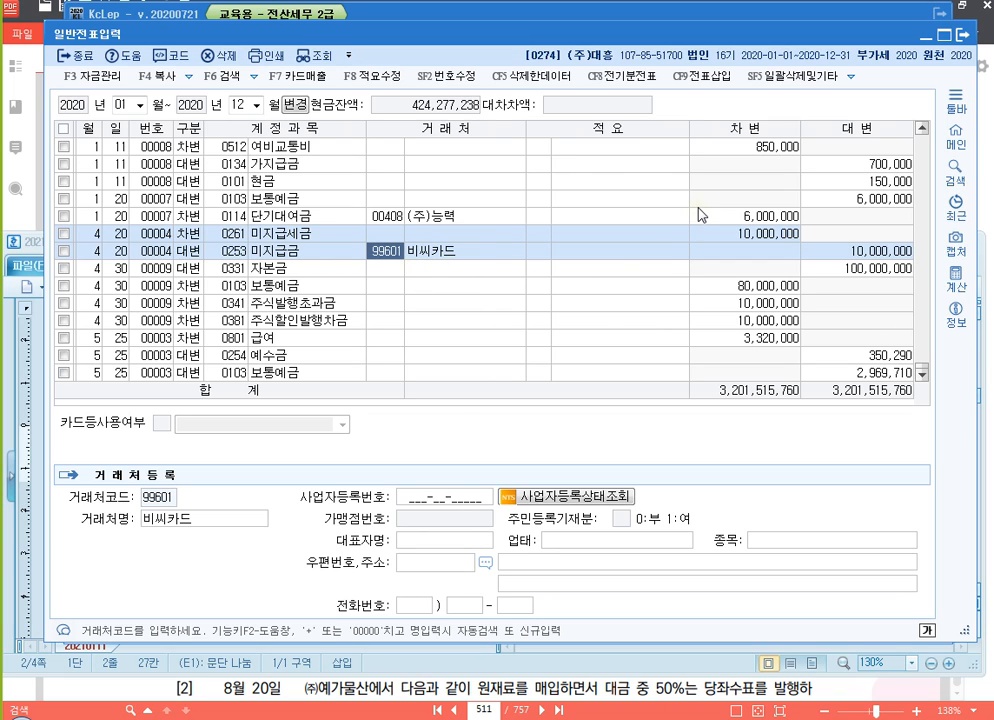
Close the 일반전표입력 window and exit the accounting program, confirming the exit
click(960, 34)
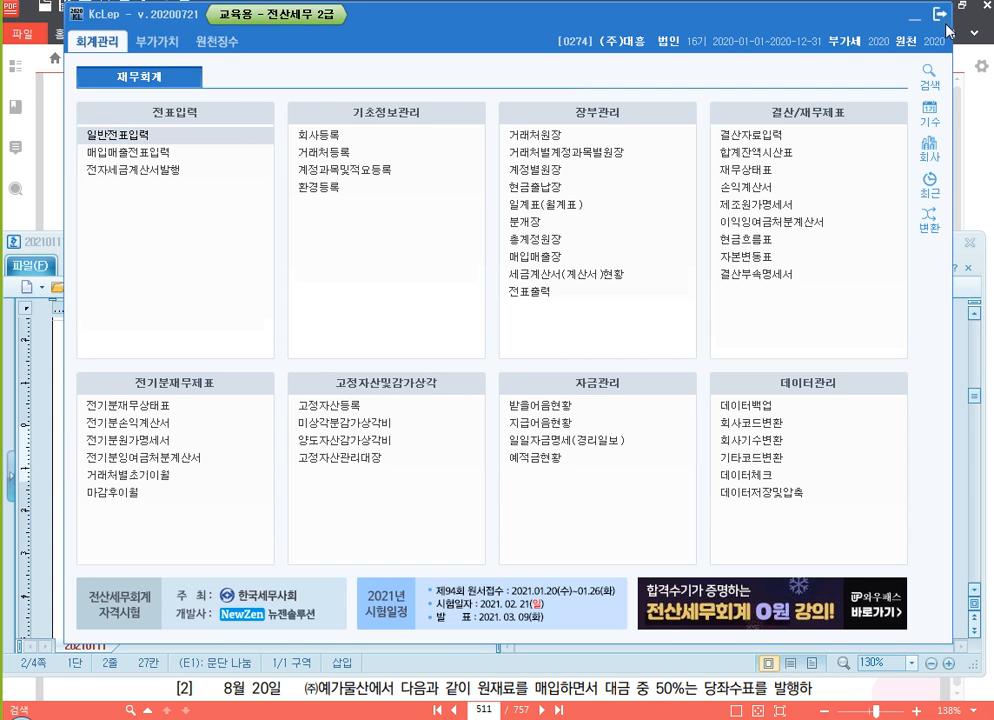
click(941, 16)
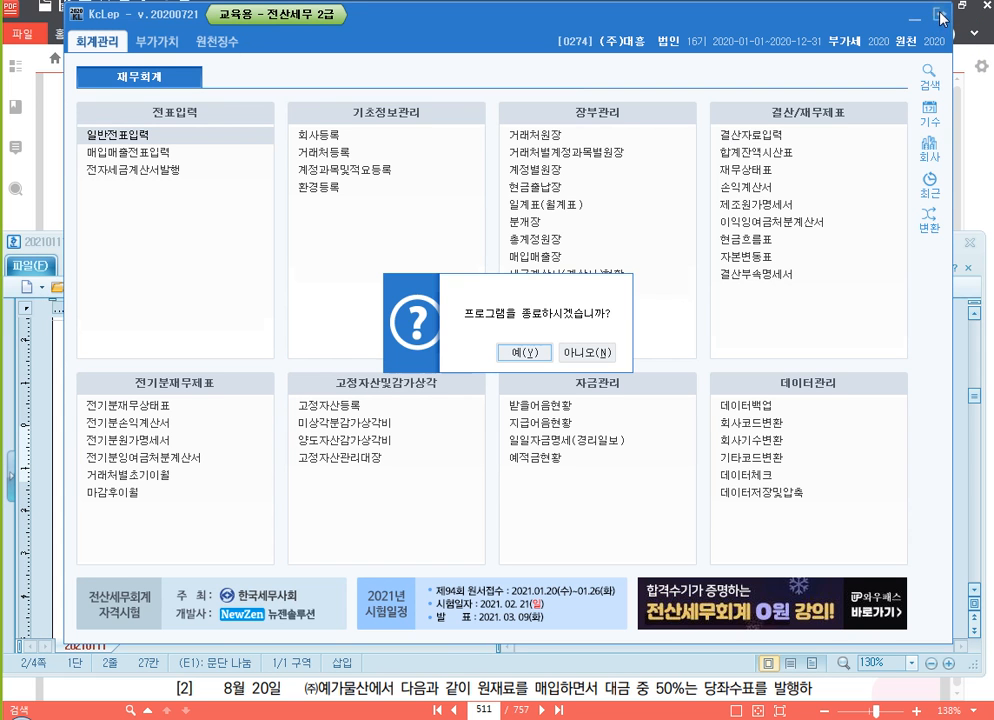
click(524, 352)
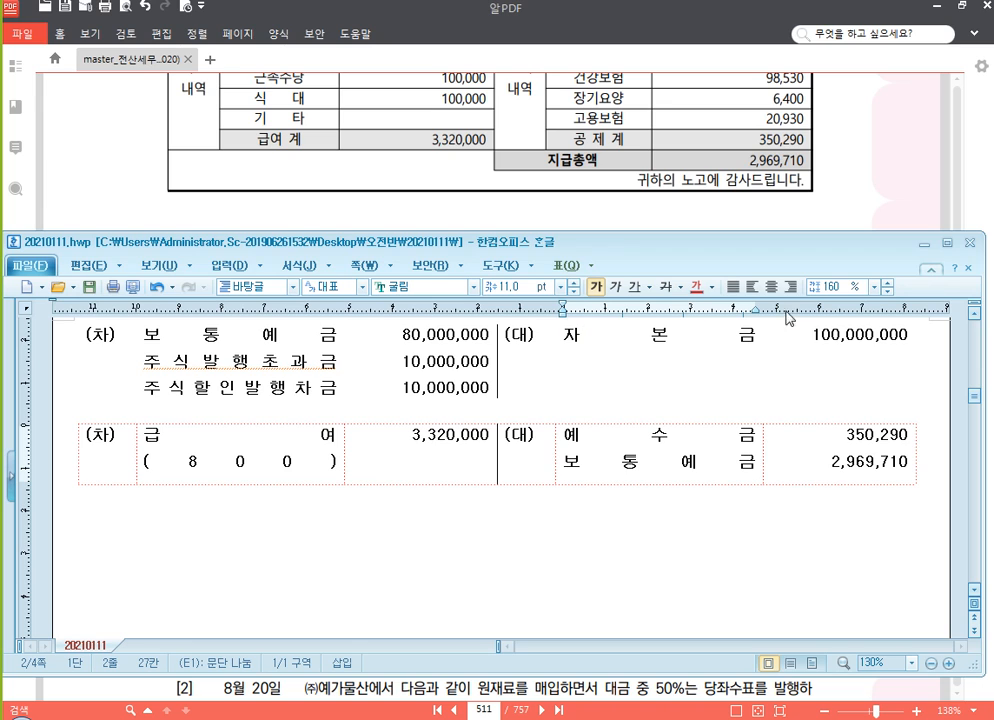
Switch to the textbook in 알PDF and go to page 186
click(879, 173)
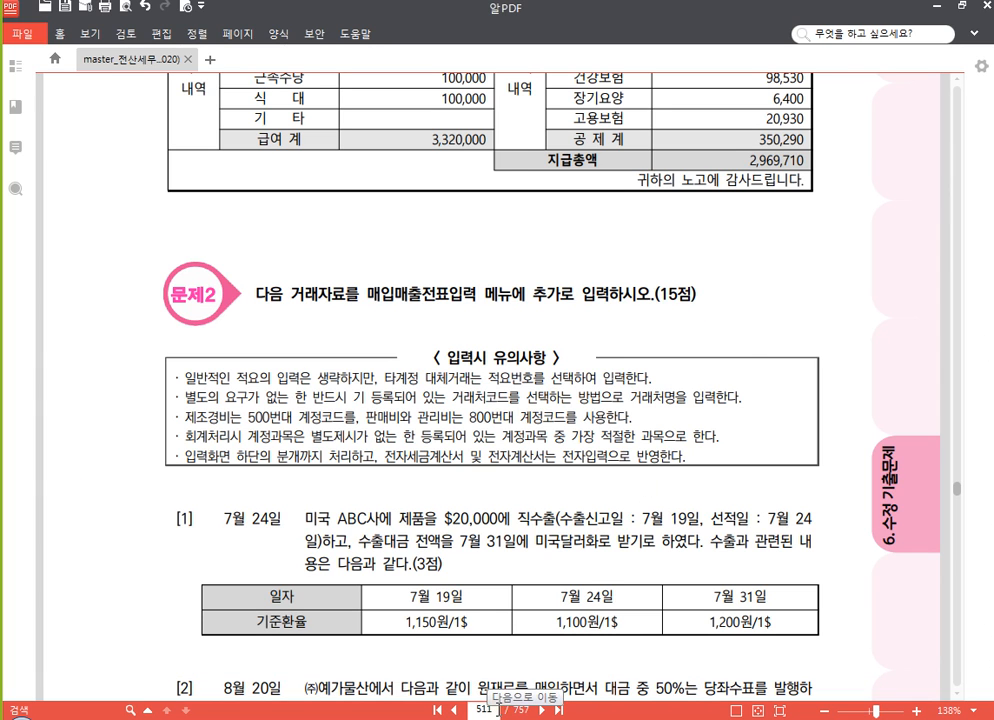
click(483, 709)
text(186)
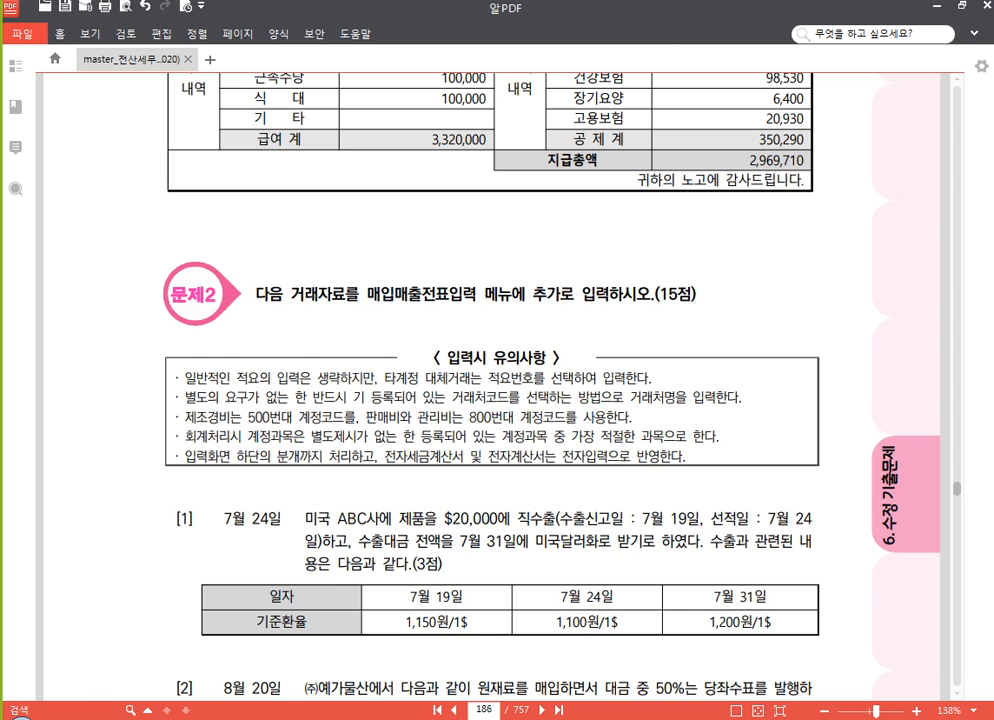